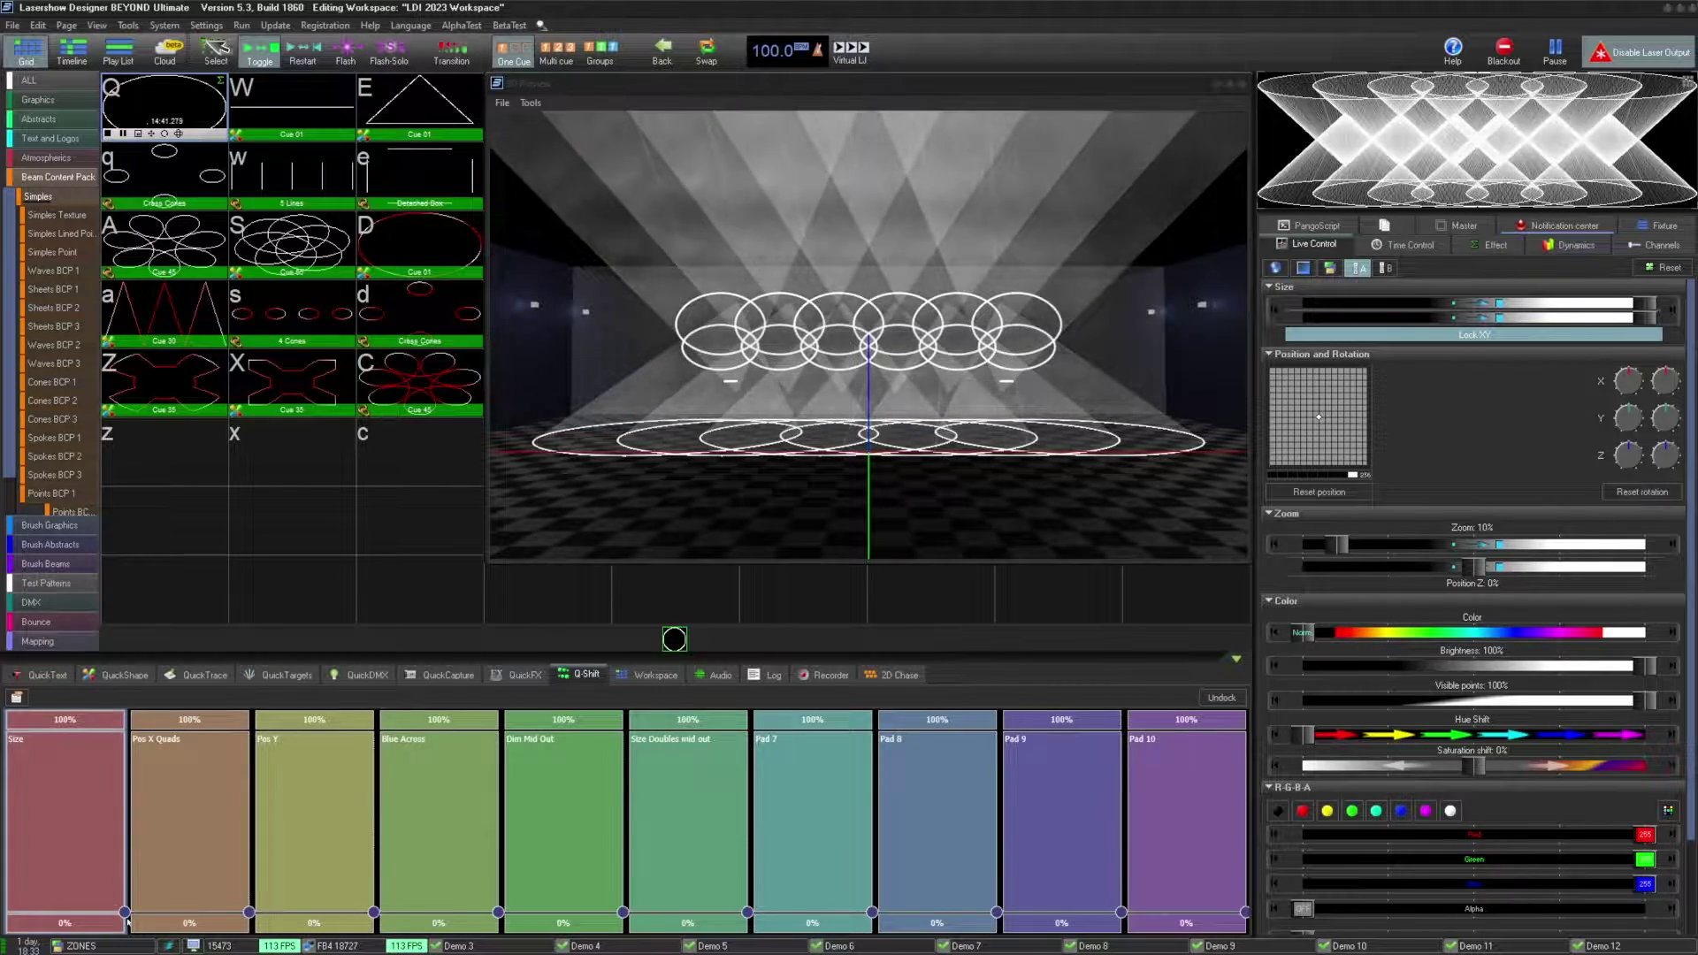
Step: Raise the Size pad's action to 100% to preview the effect on the beams and return it to 0%
left_click_drag(124, 908, 142, 751)
left_click_drag(98, 696, 12, 668)
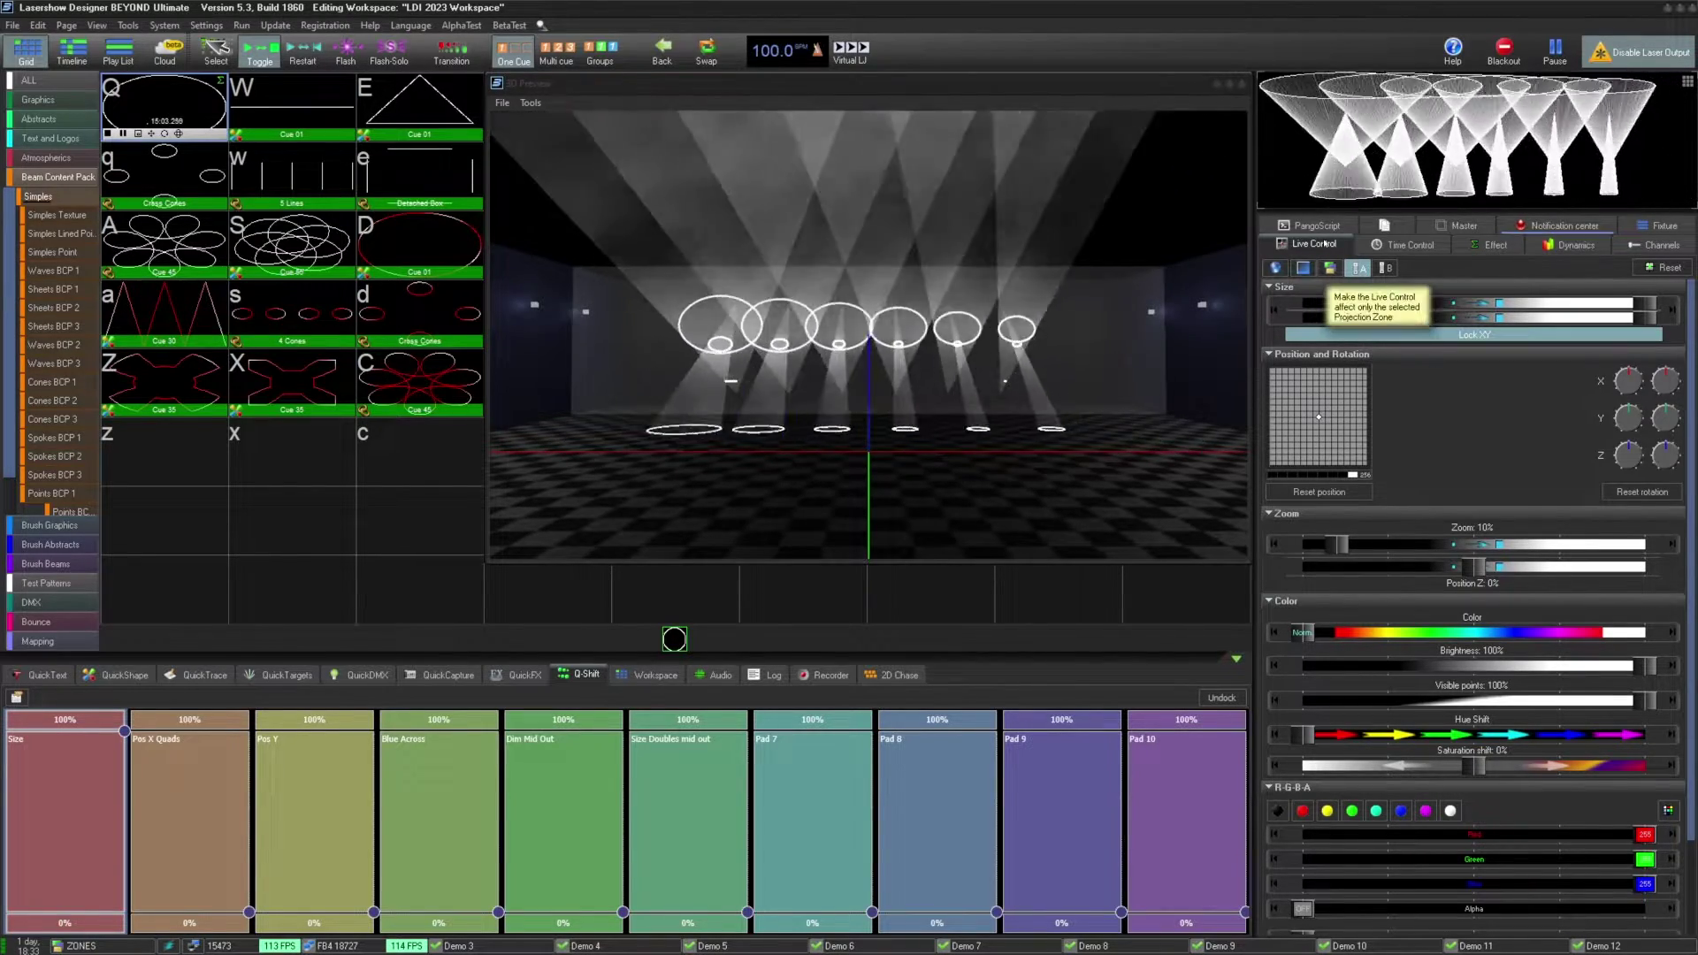
left_click_drag(130, 875, 124, 912)
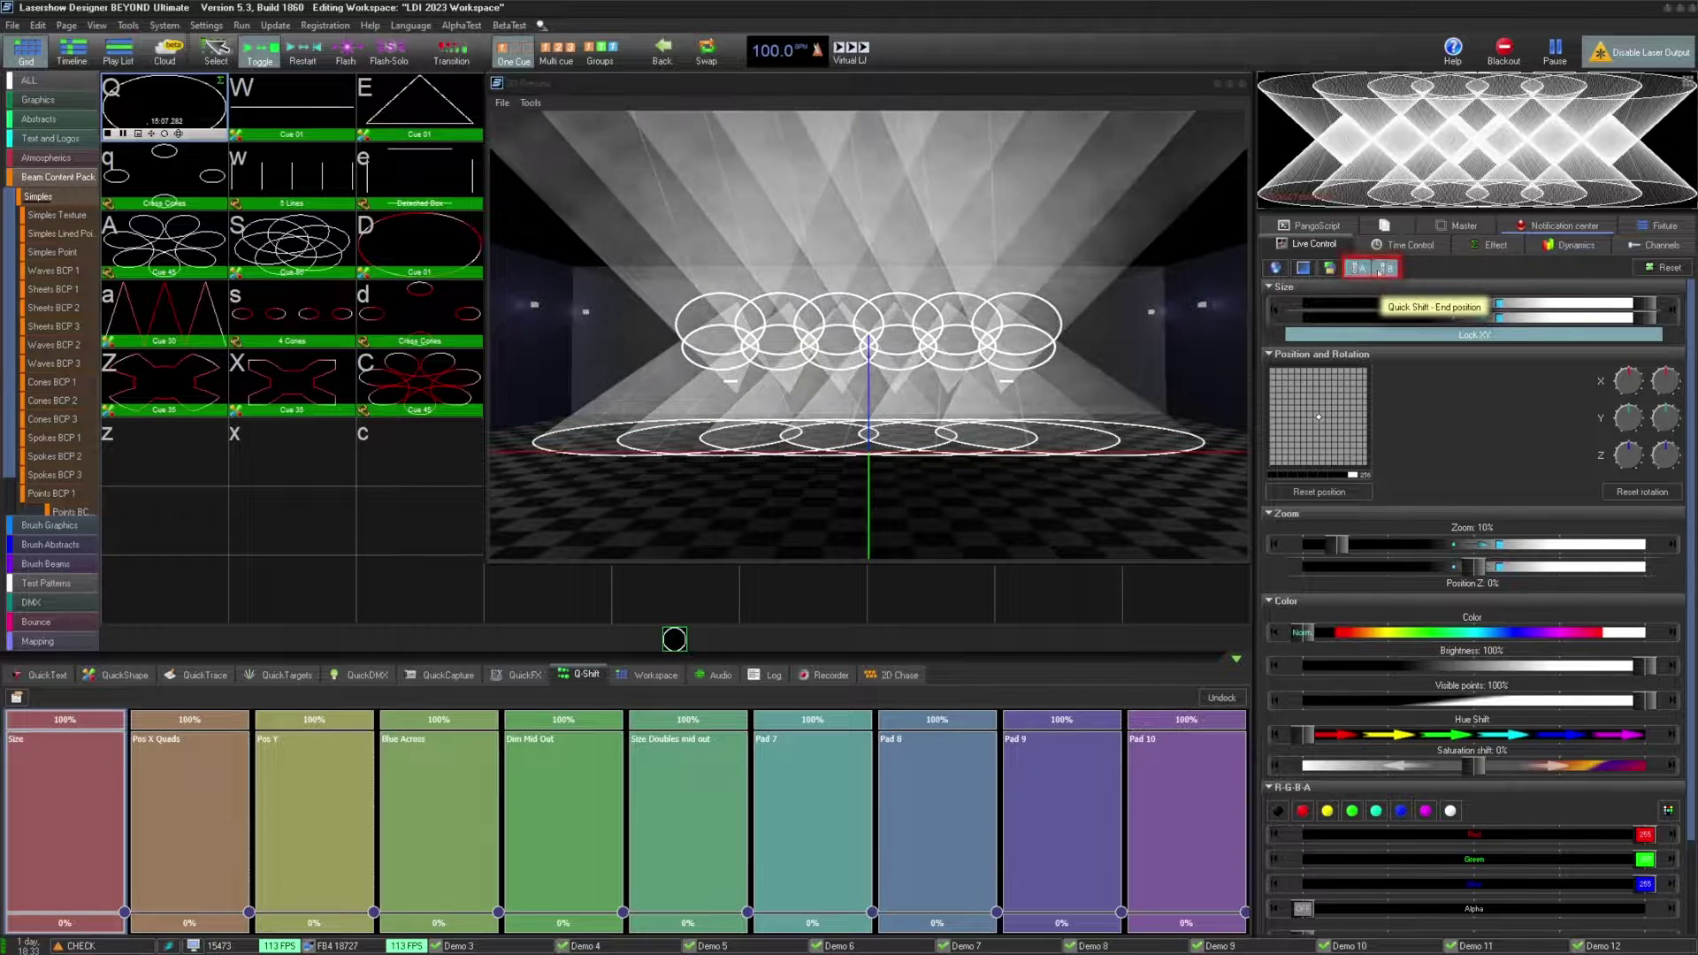
Step: Check the Size pad's Quick Shift start and end positions in Live Control and raise the pad's action to 100%
left_click(1363, 269)
left_click(1367, 273)
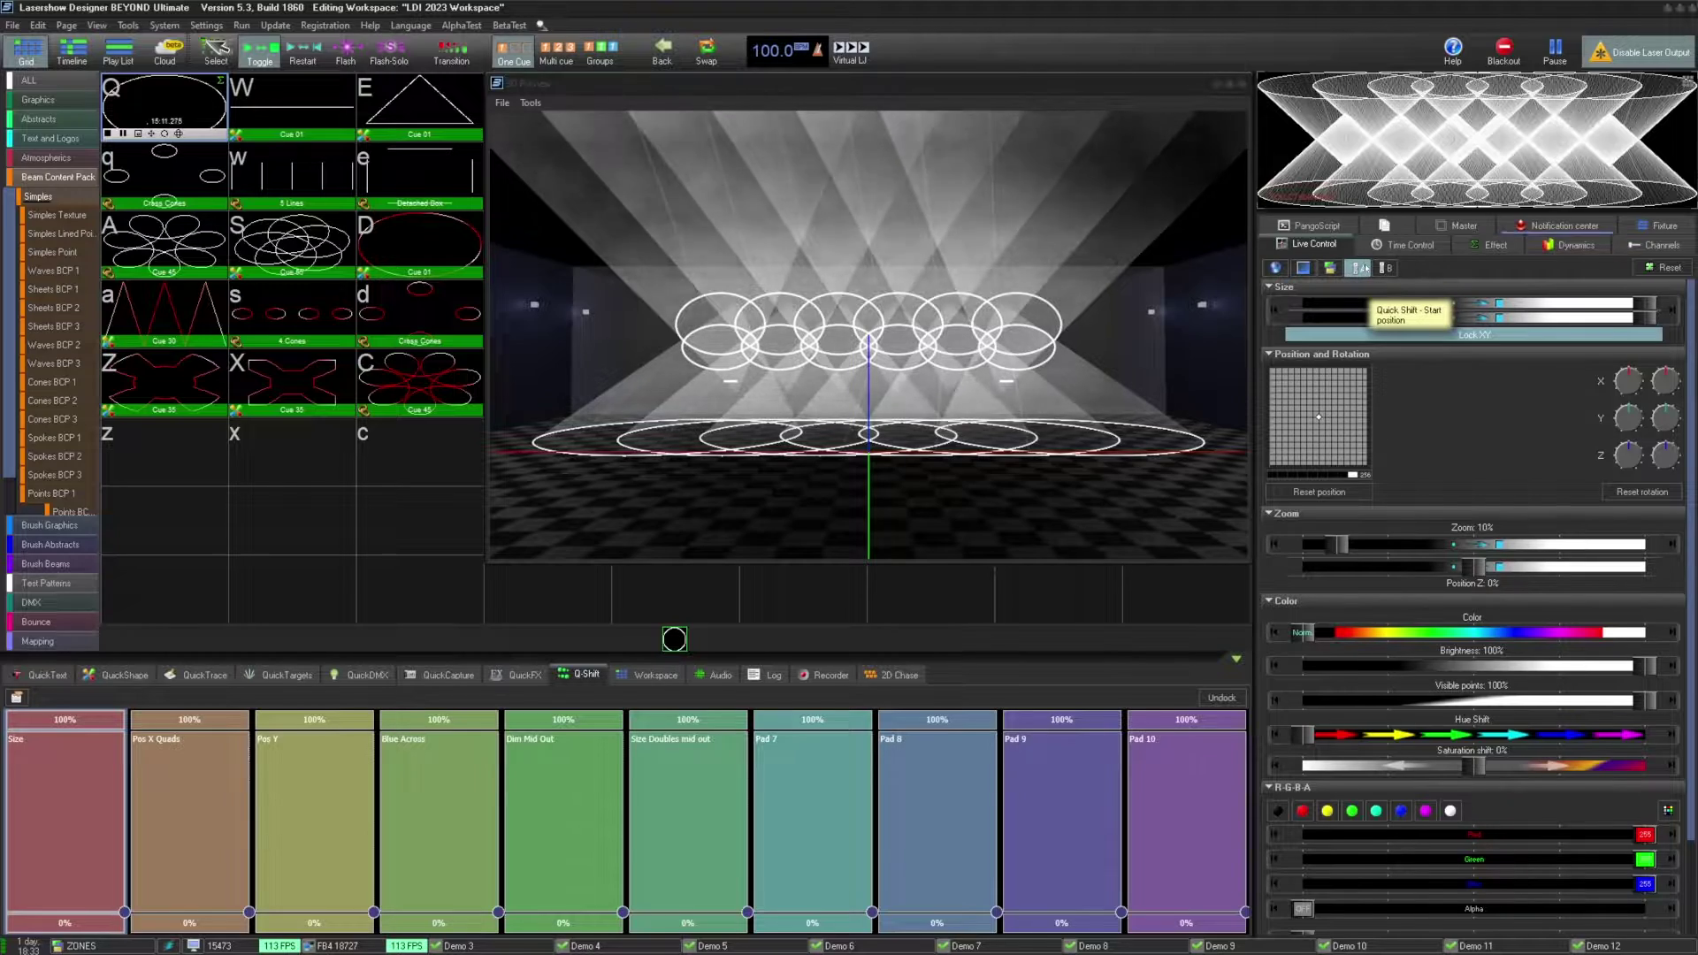
left_click(76, 796)
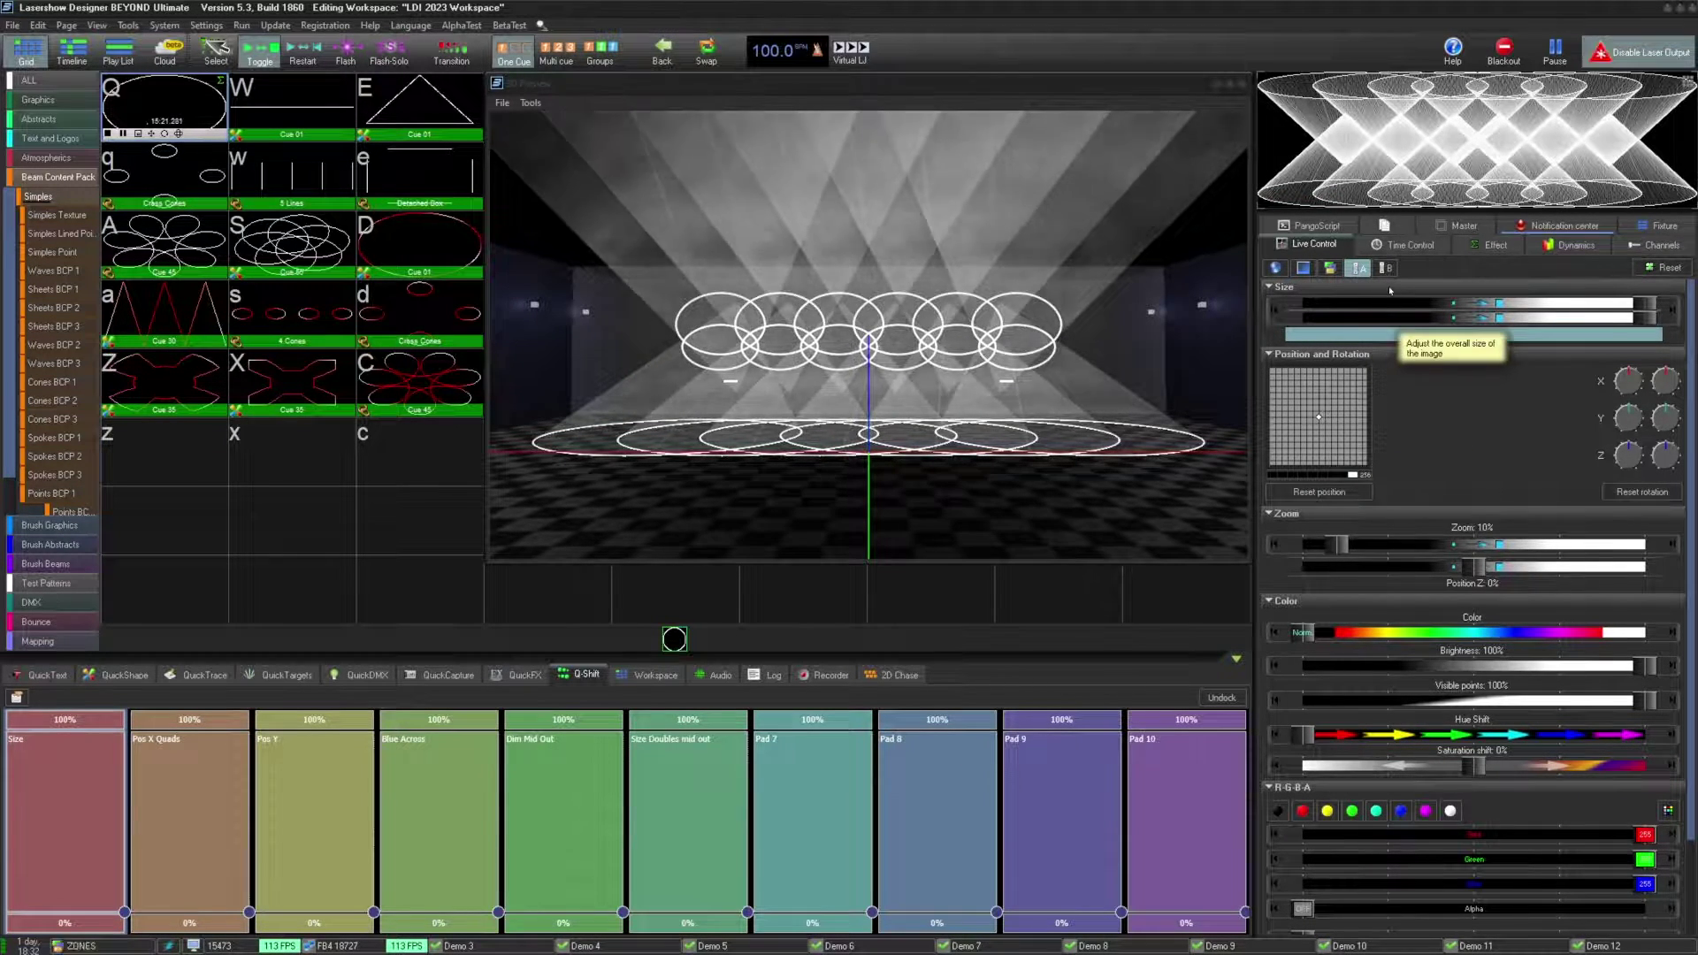
left_click(1386, 270)
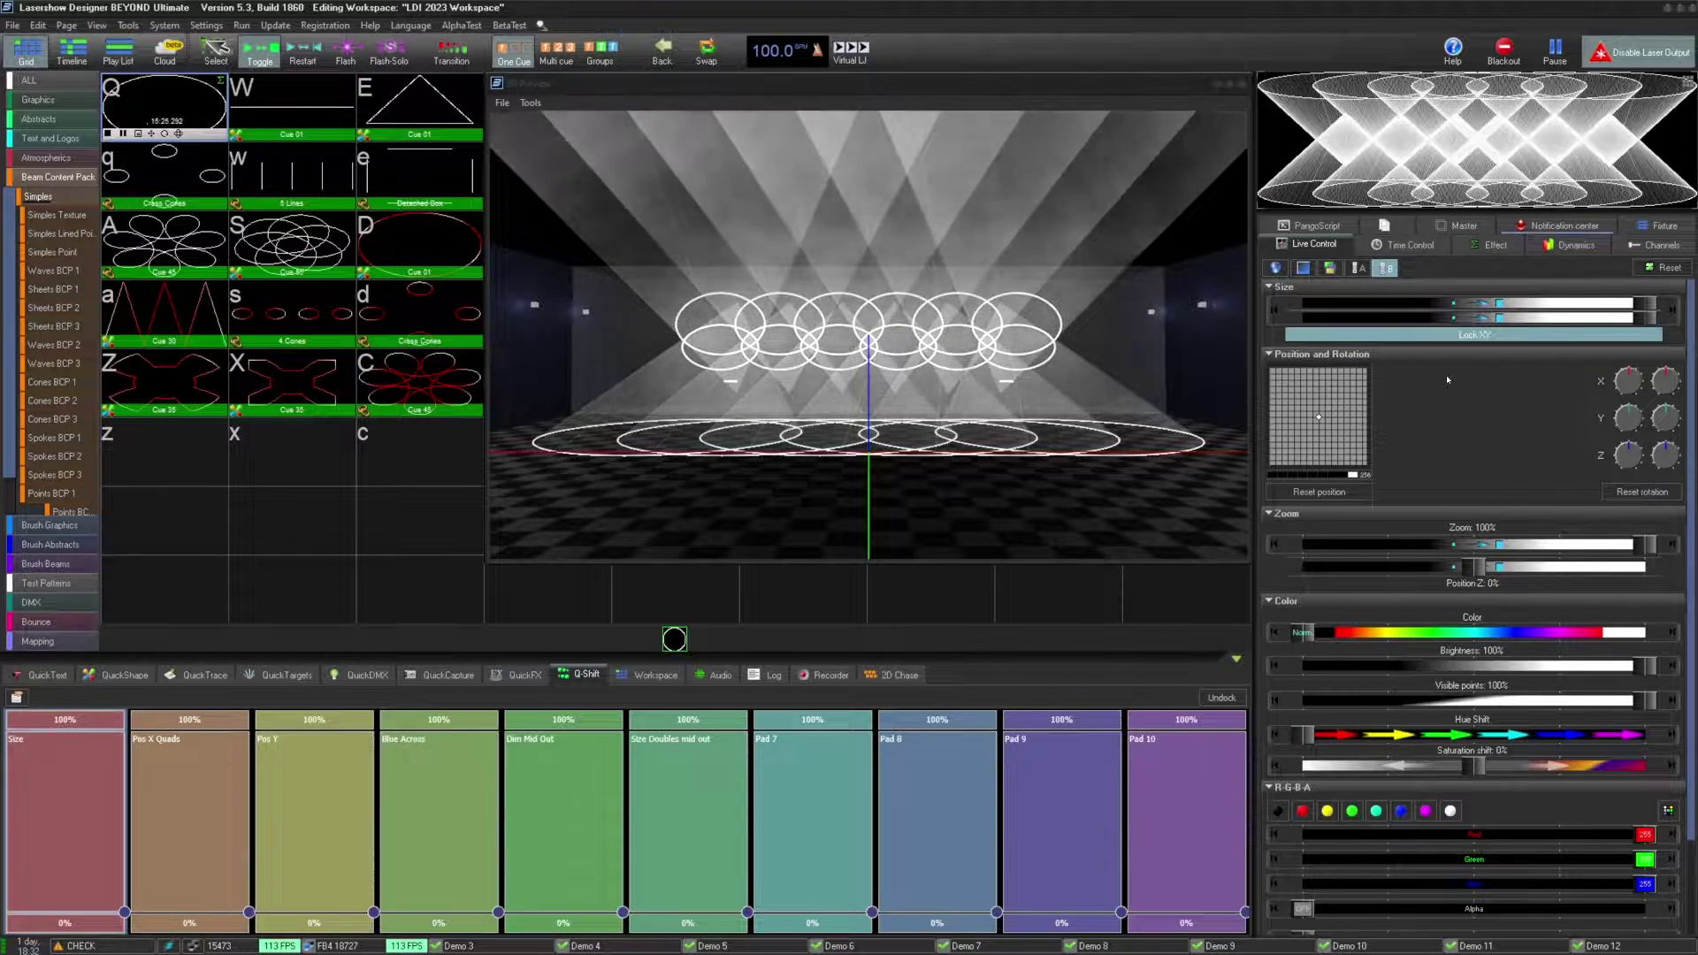
left_click_drag(124, 912, 350, 726)
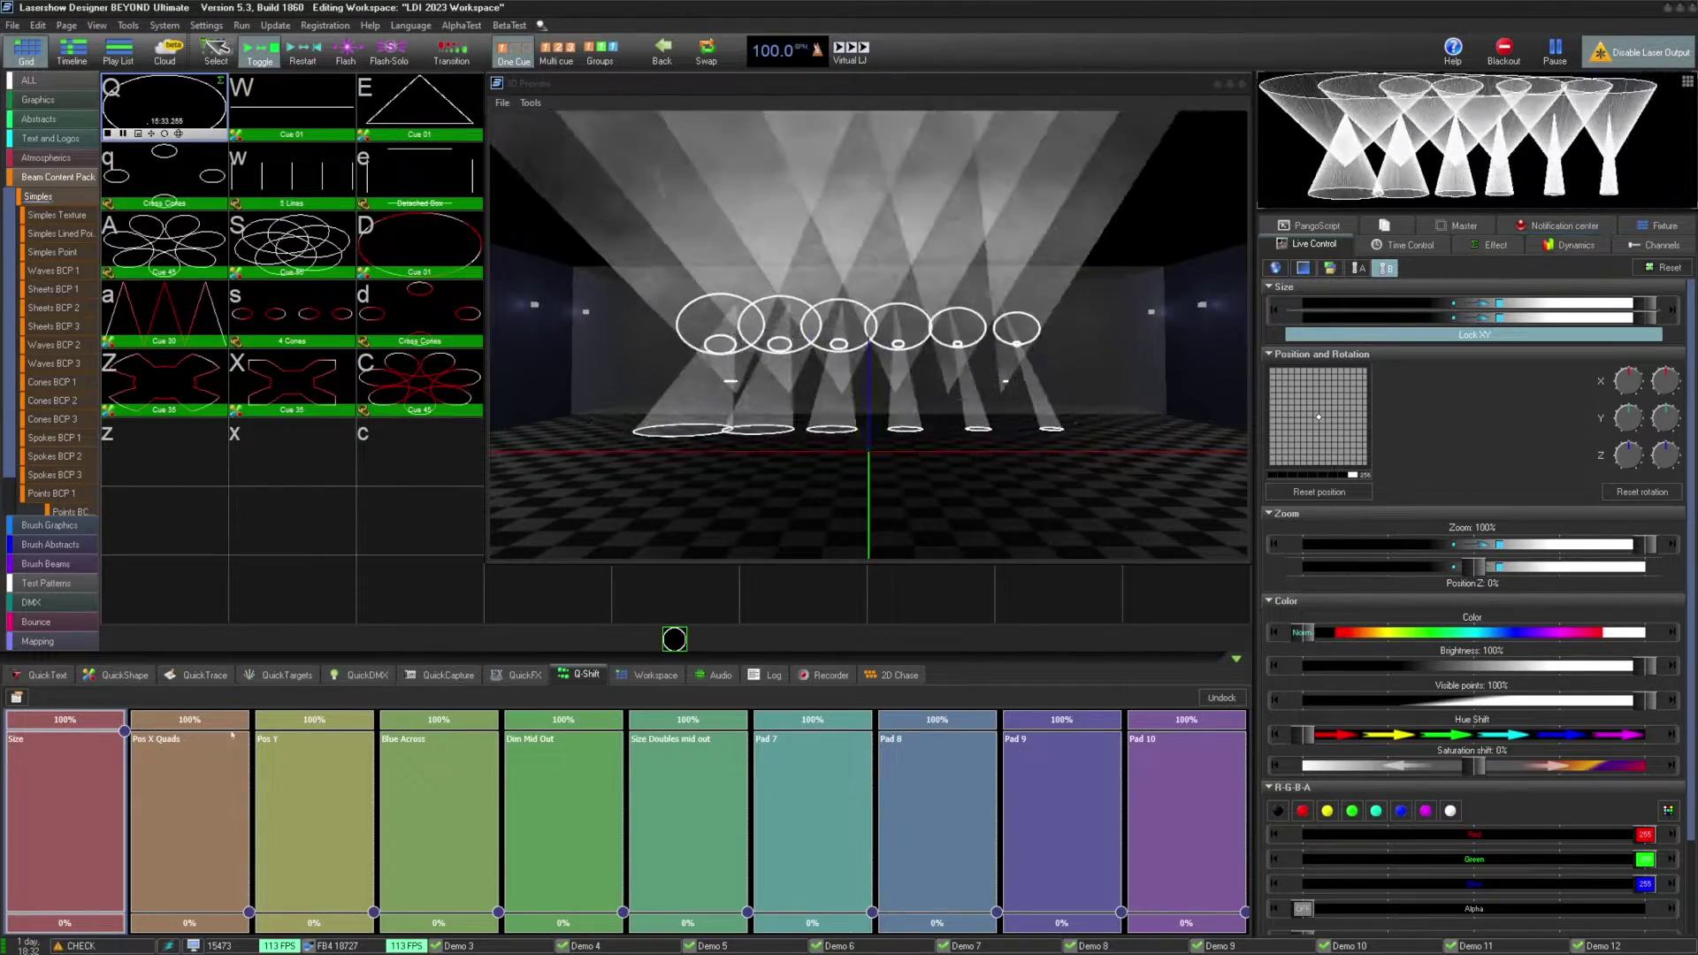
Step: Examine the end-position settings of the Pos X Quads, Blue Across and Dim Mid Out pads, and reselect the Size pad
left_click(189, 822)
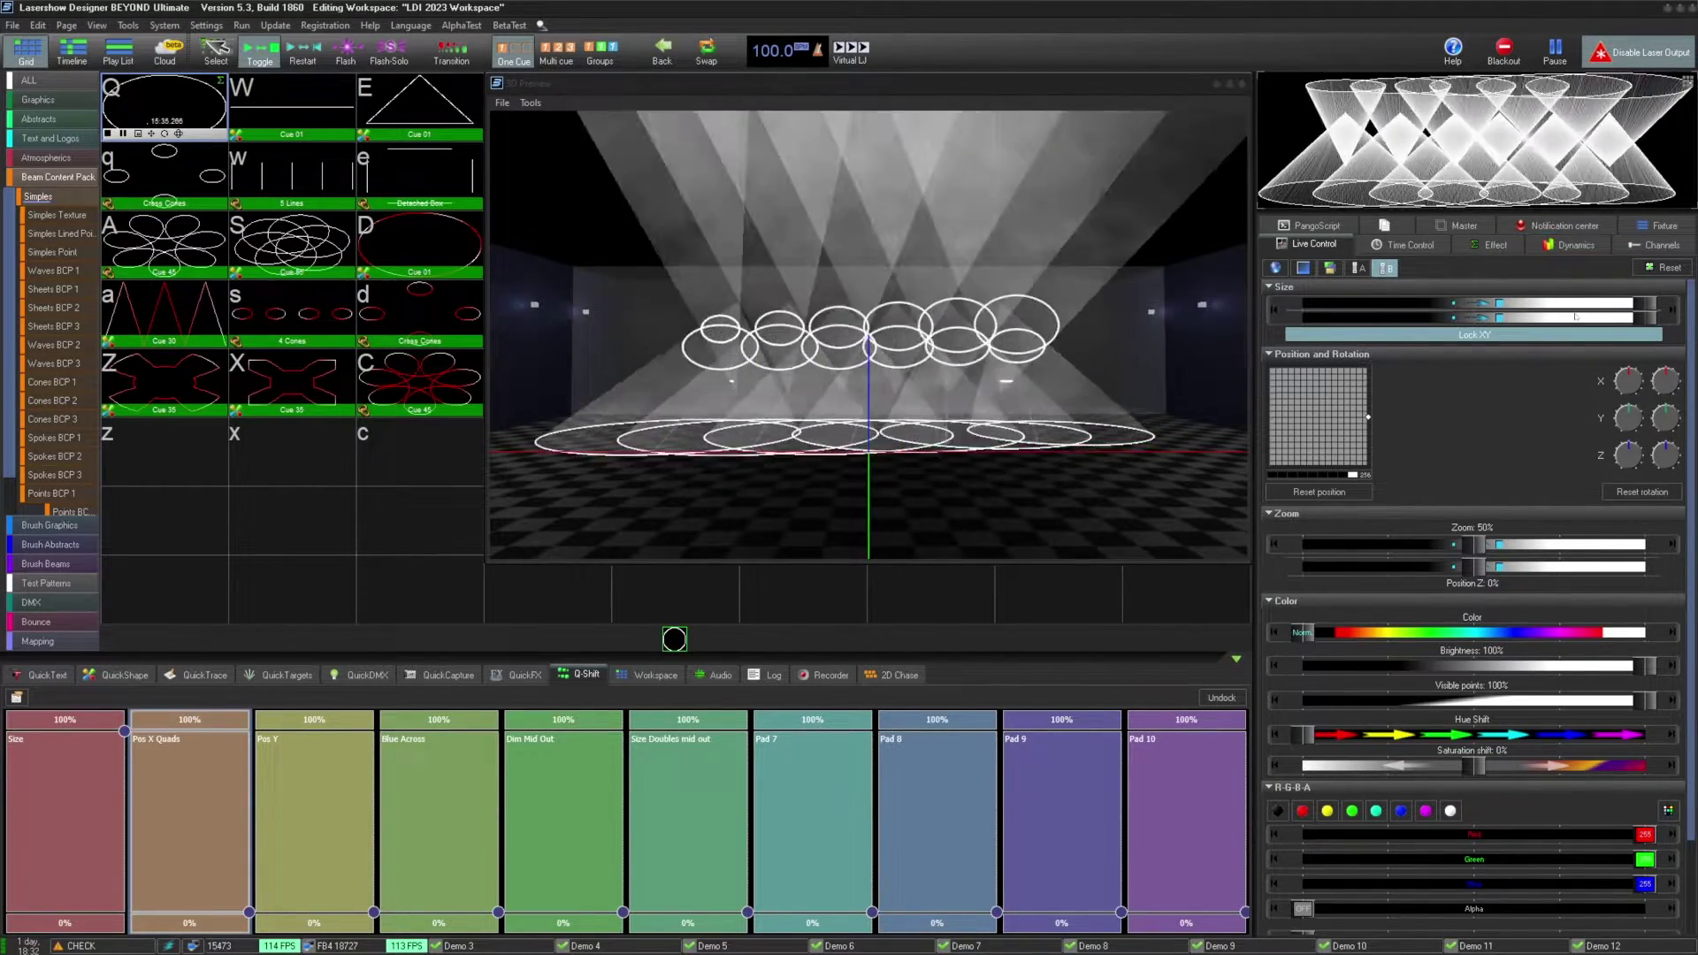
left_click(314, 719)
left_click(442, 823)
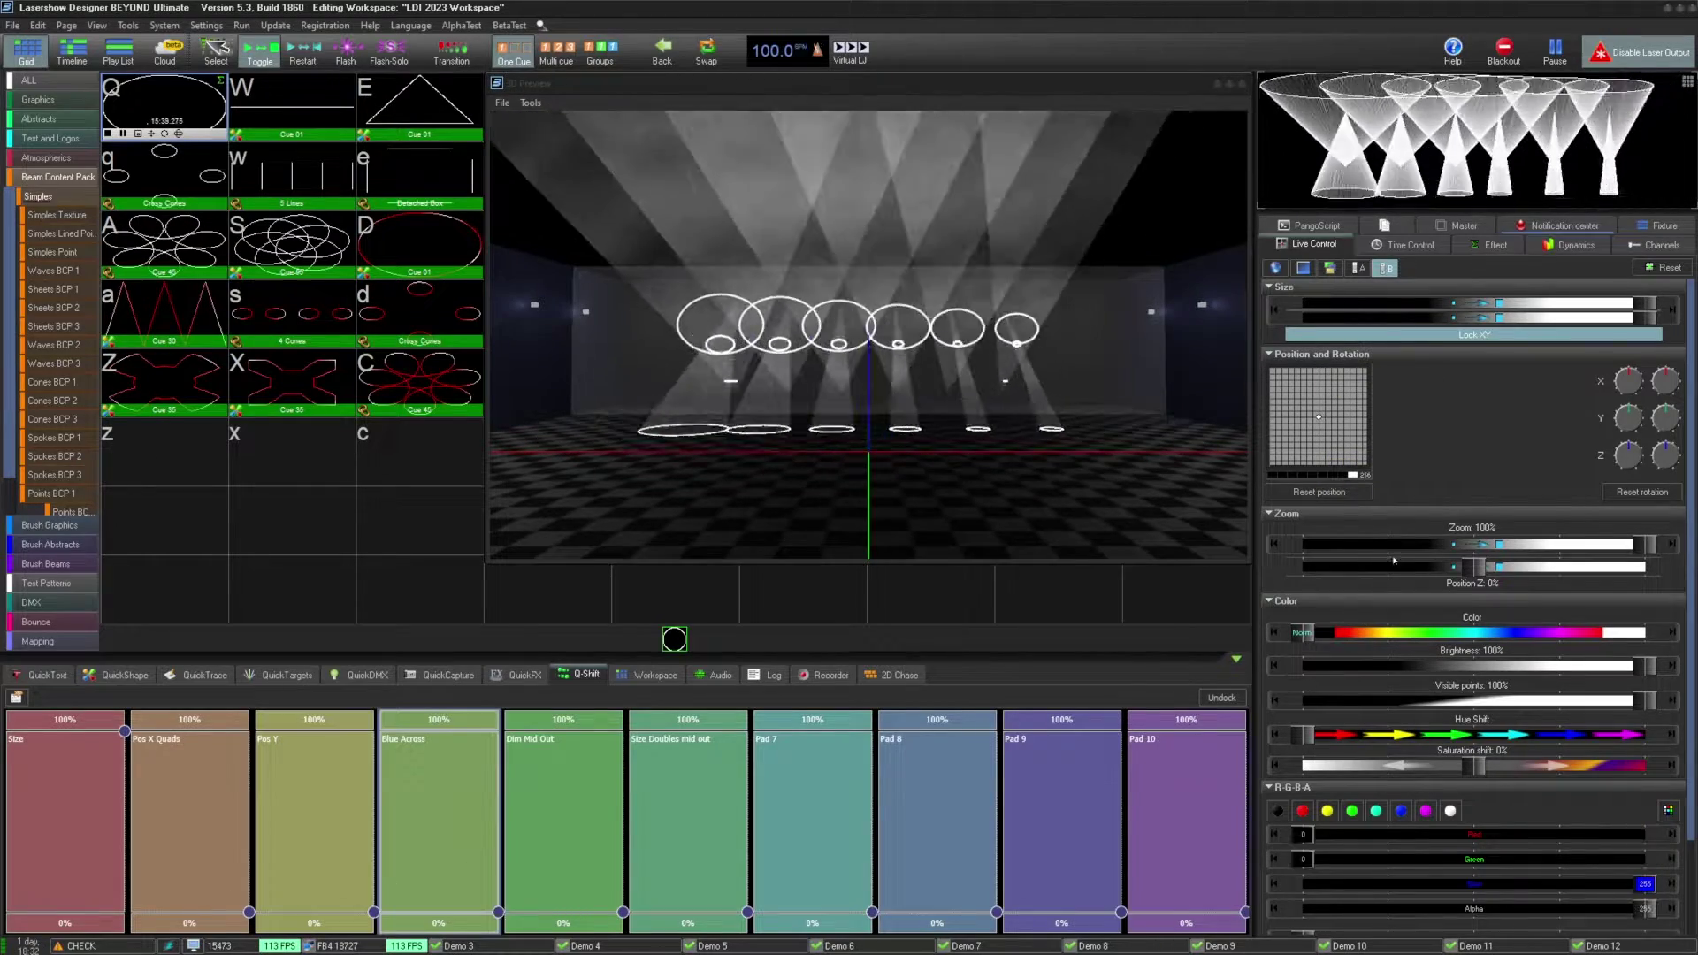
left_click(588, 883)
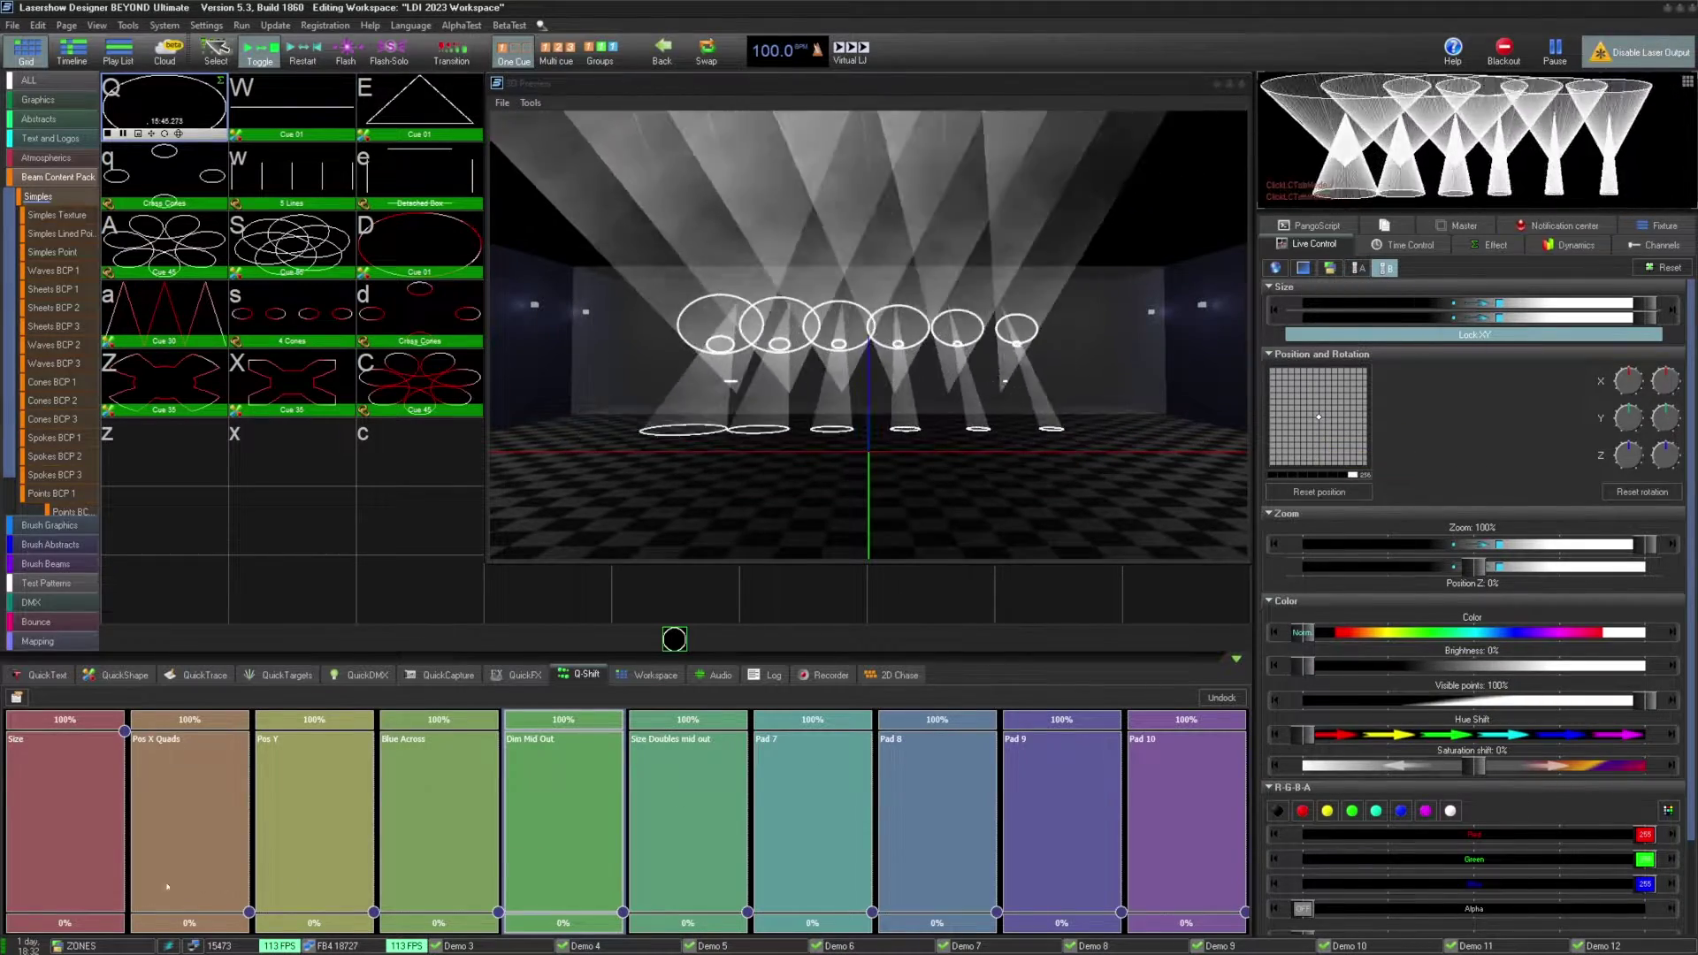
left_click(113, 786)
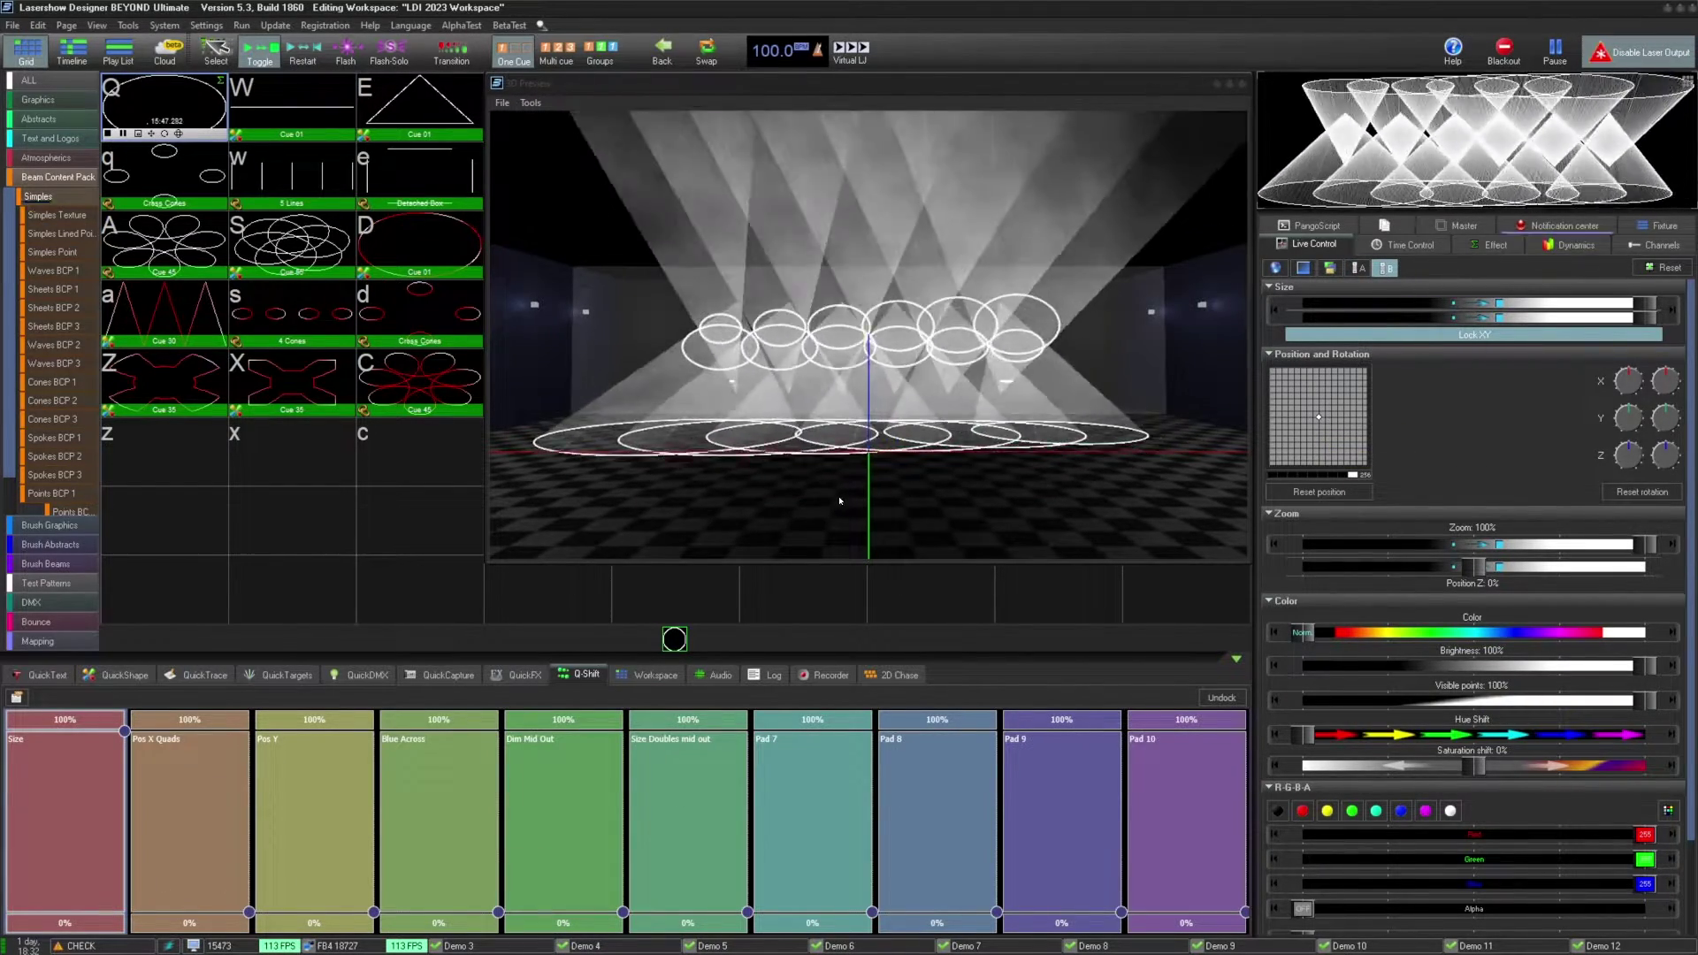
Step: Preview the Dim Mid Out, Blue Across and Size Doubles mid out pads at 100% and return them to 0%
left_click(591, 856)
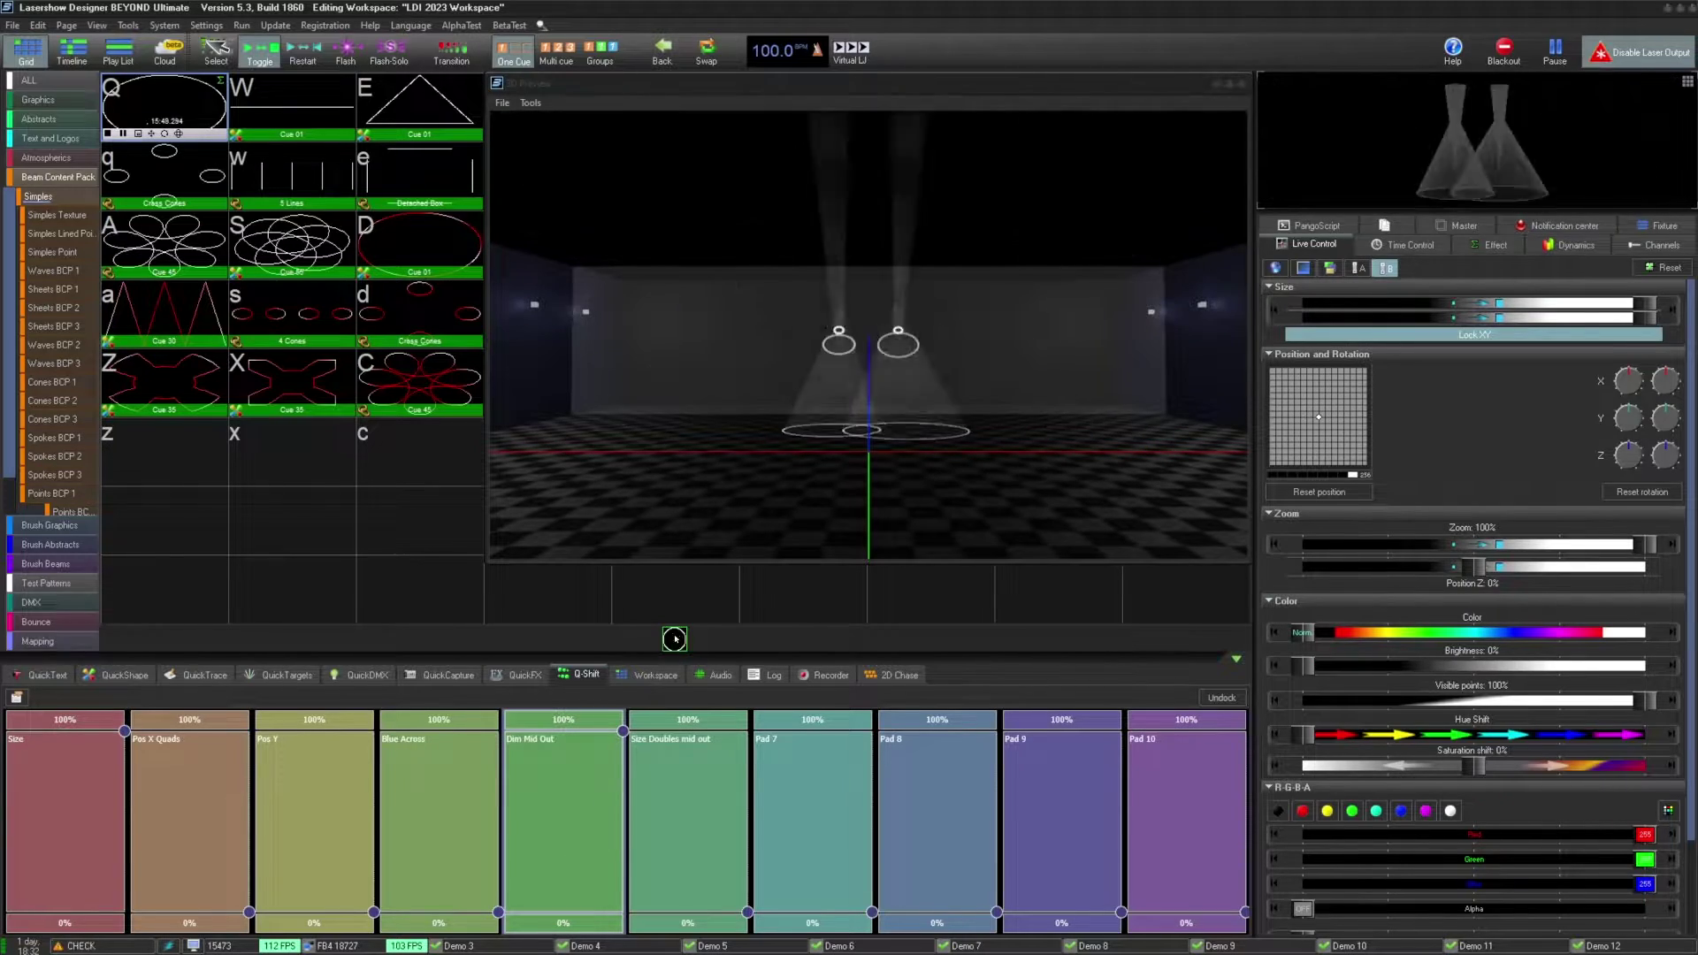
left_click(492, 842)
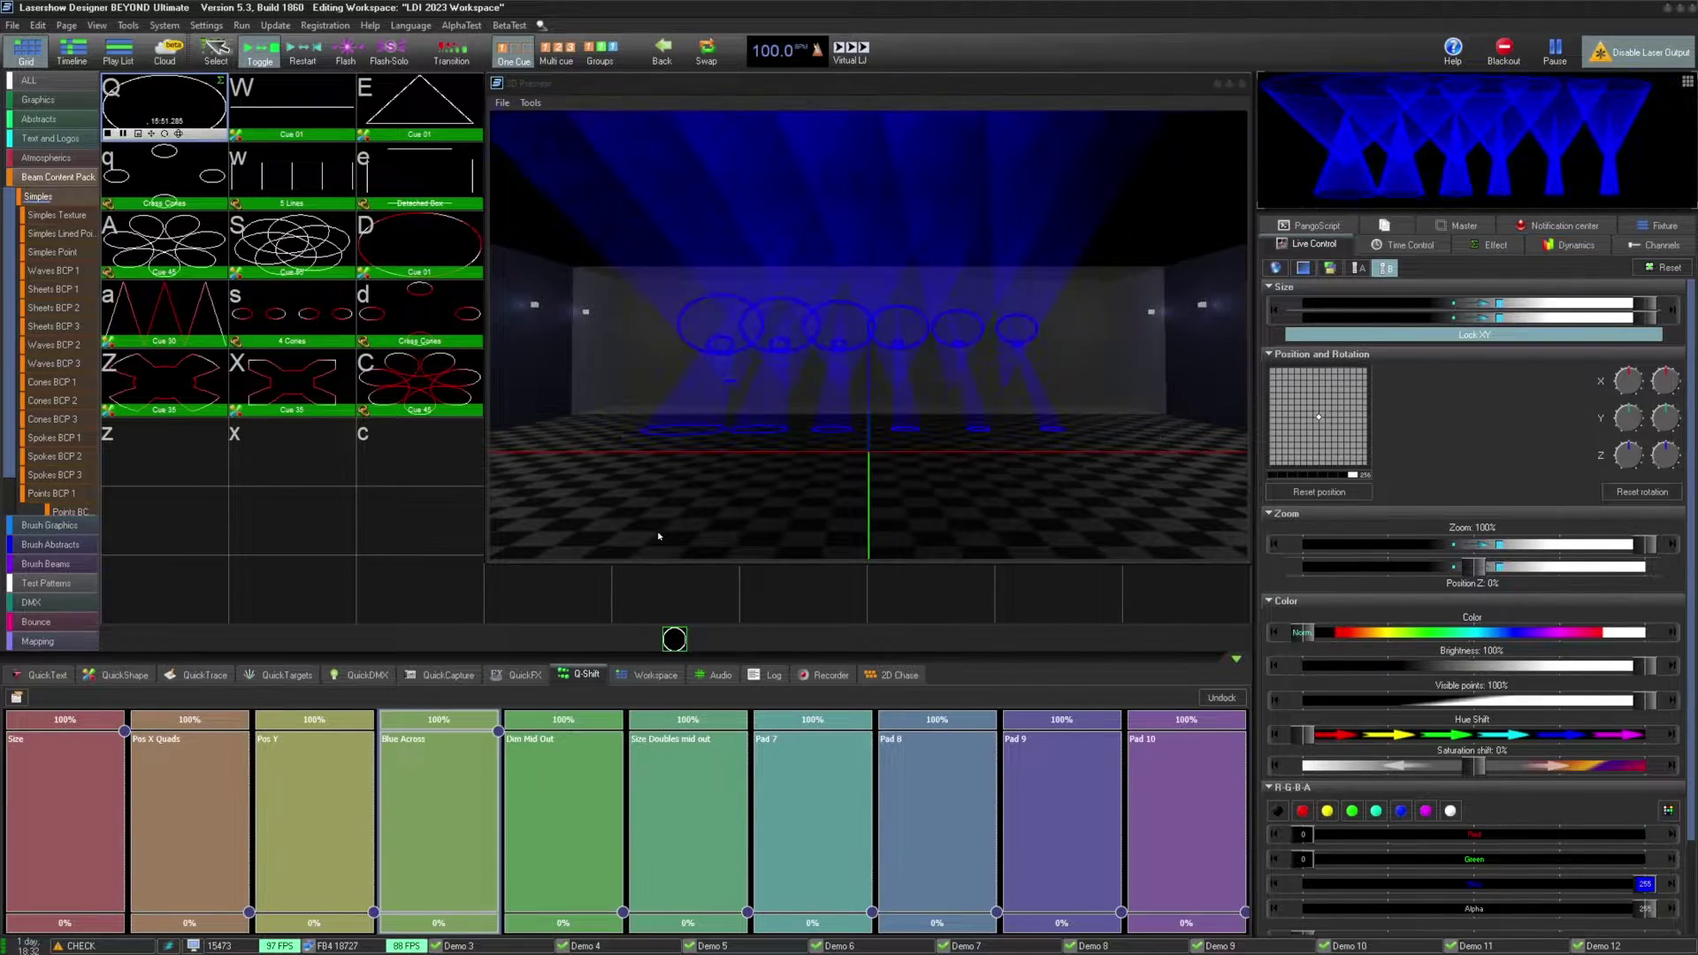
left_click_drag(736, 832, 805, 648)
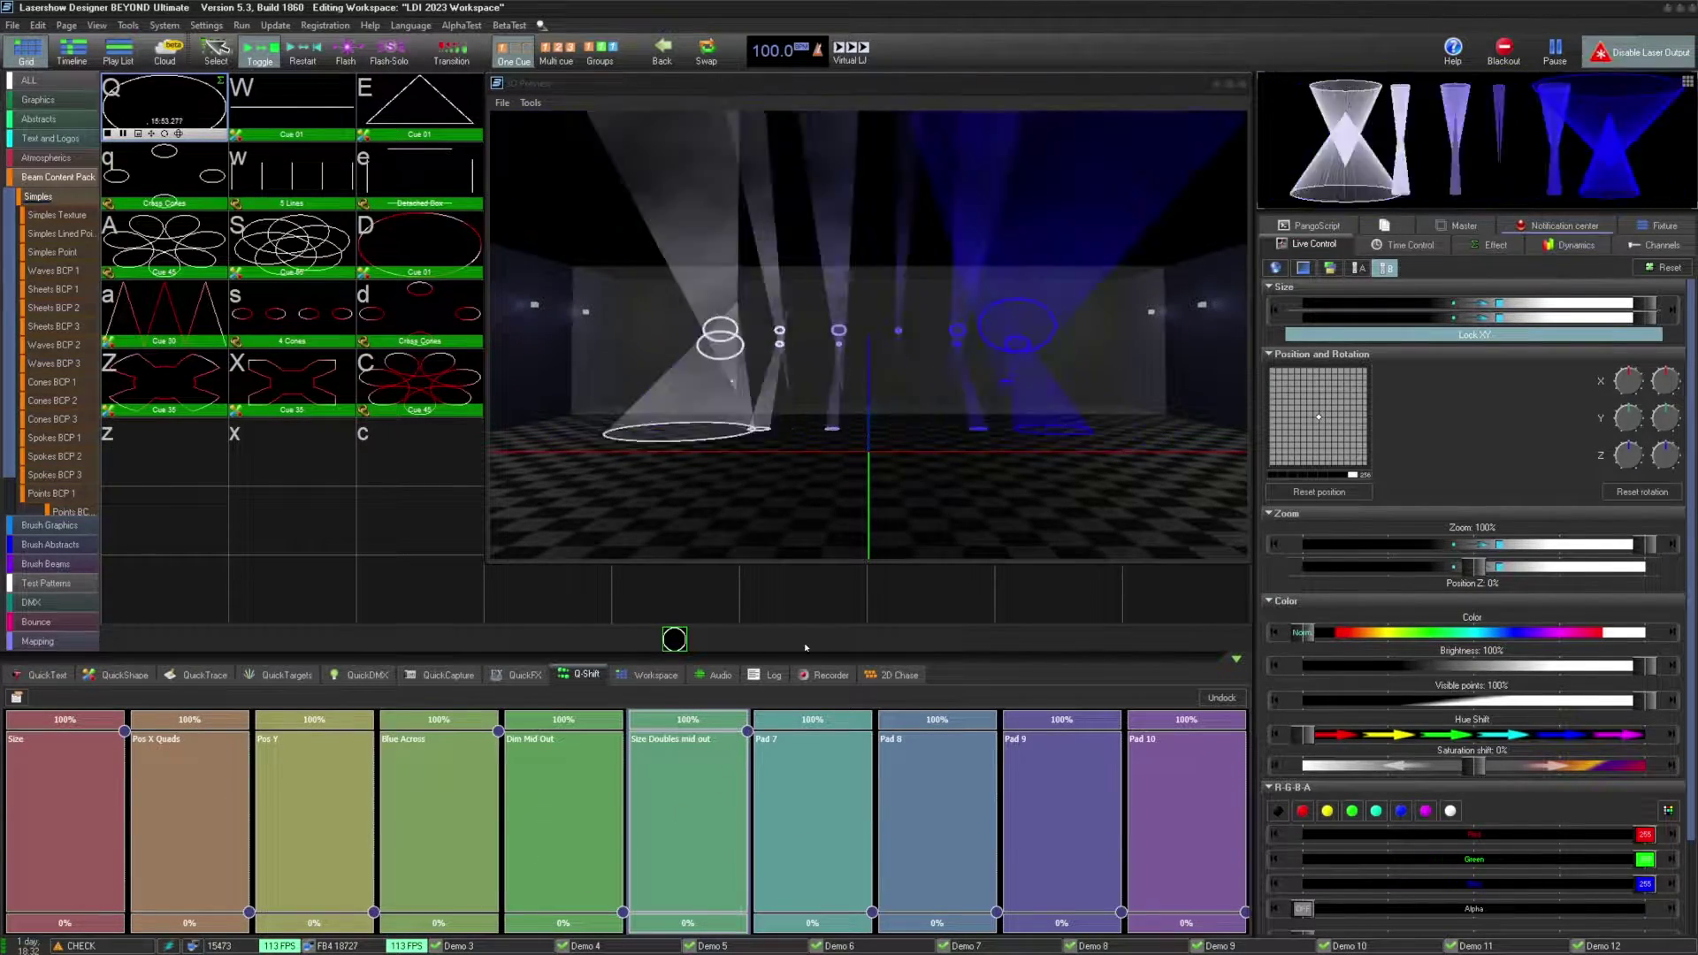
left_click(302, 713)
left_click(492, 776)
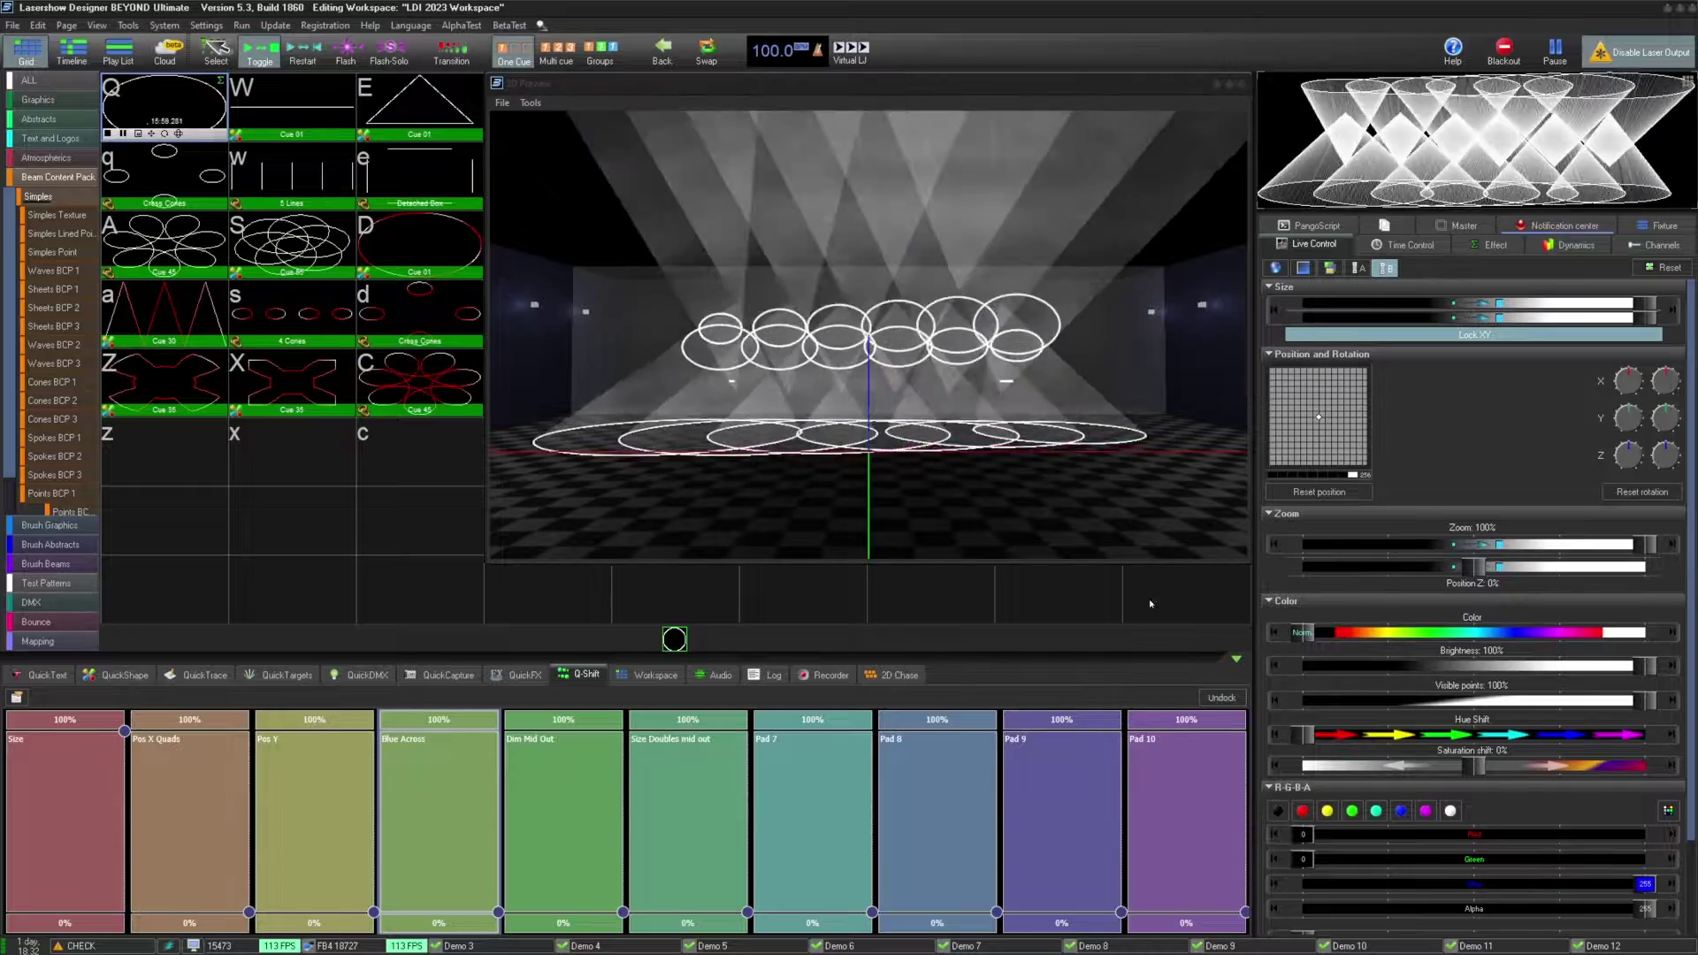
Step: Open the Size pad's properties from Q-Shift, move the dialog clear of the preview and look over its name and color
left_click(522, 675)
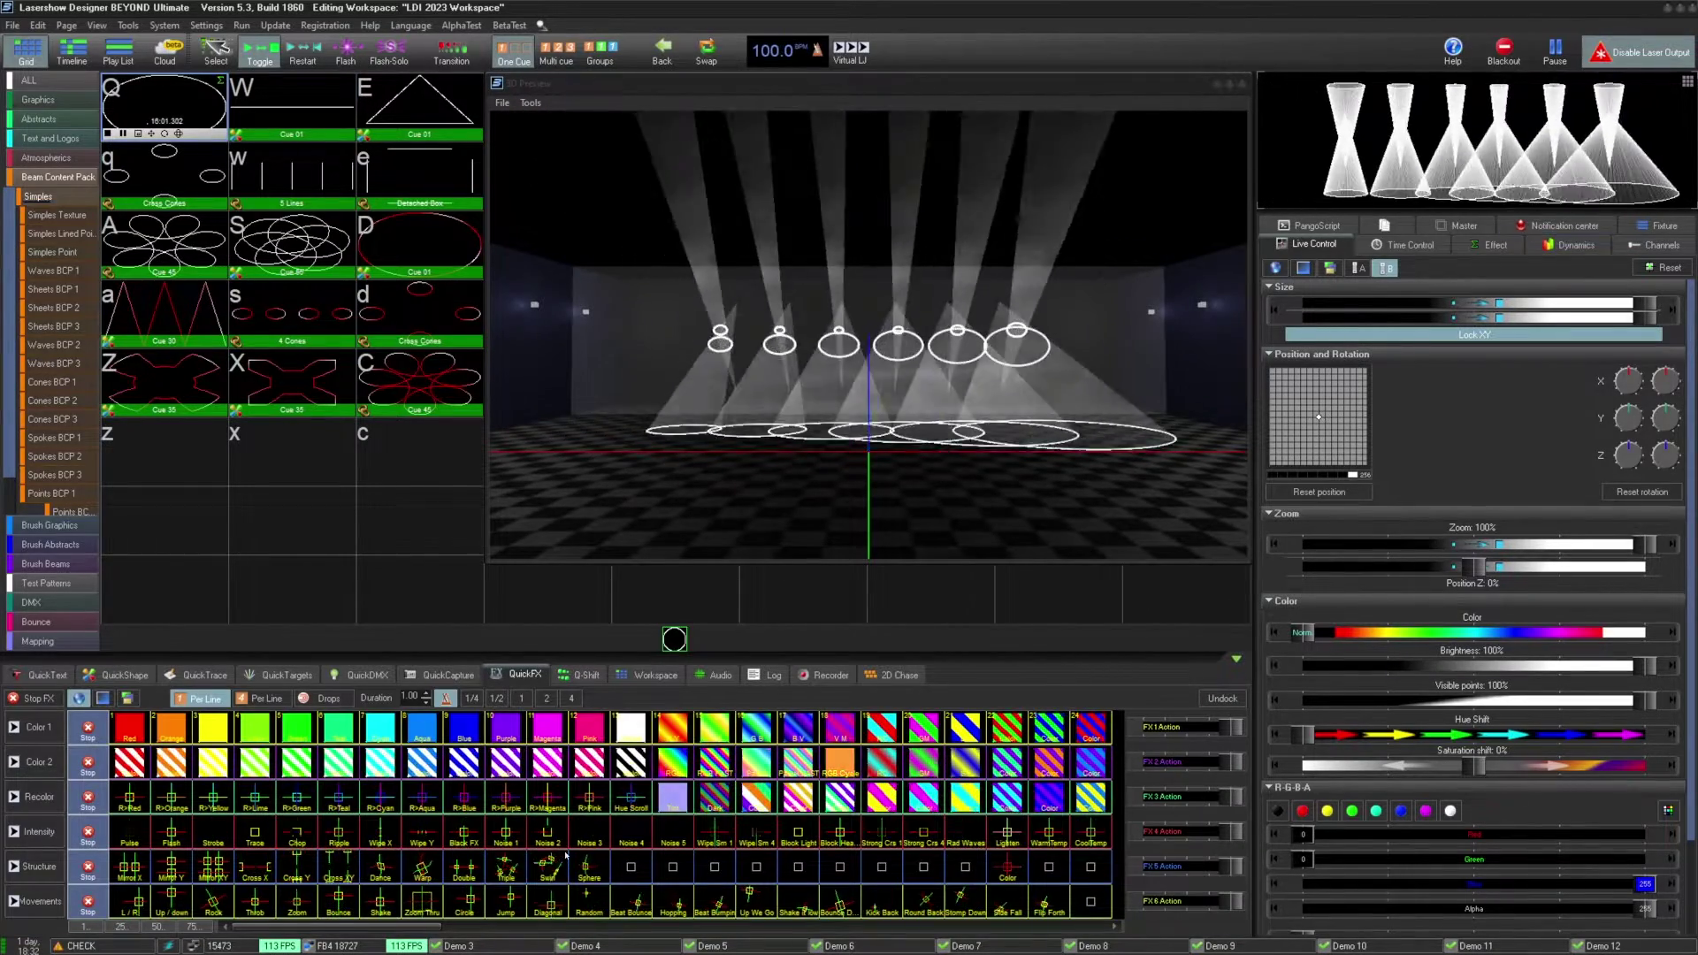
left_click(579, 675)
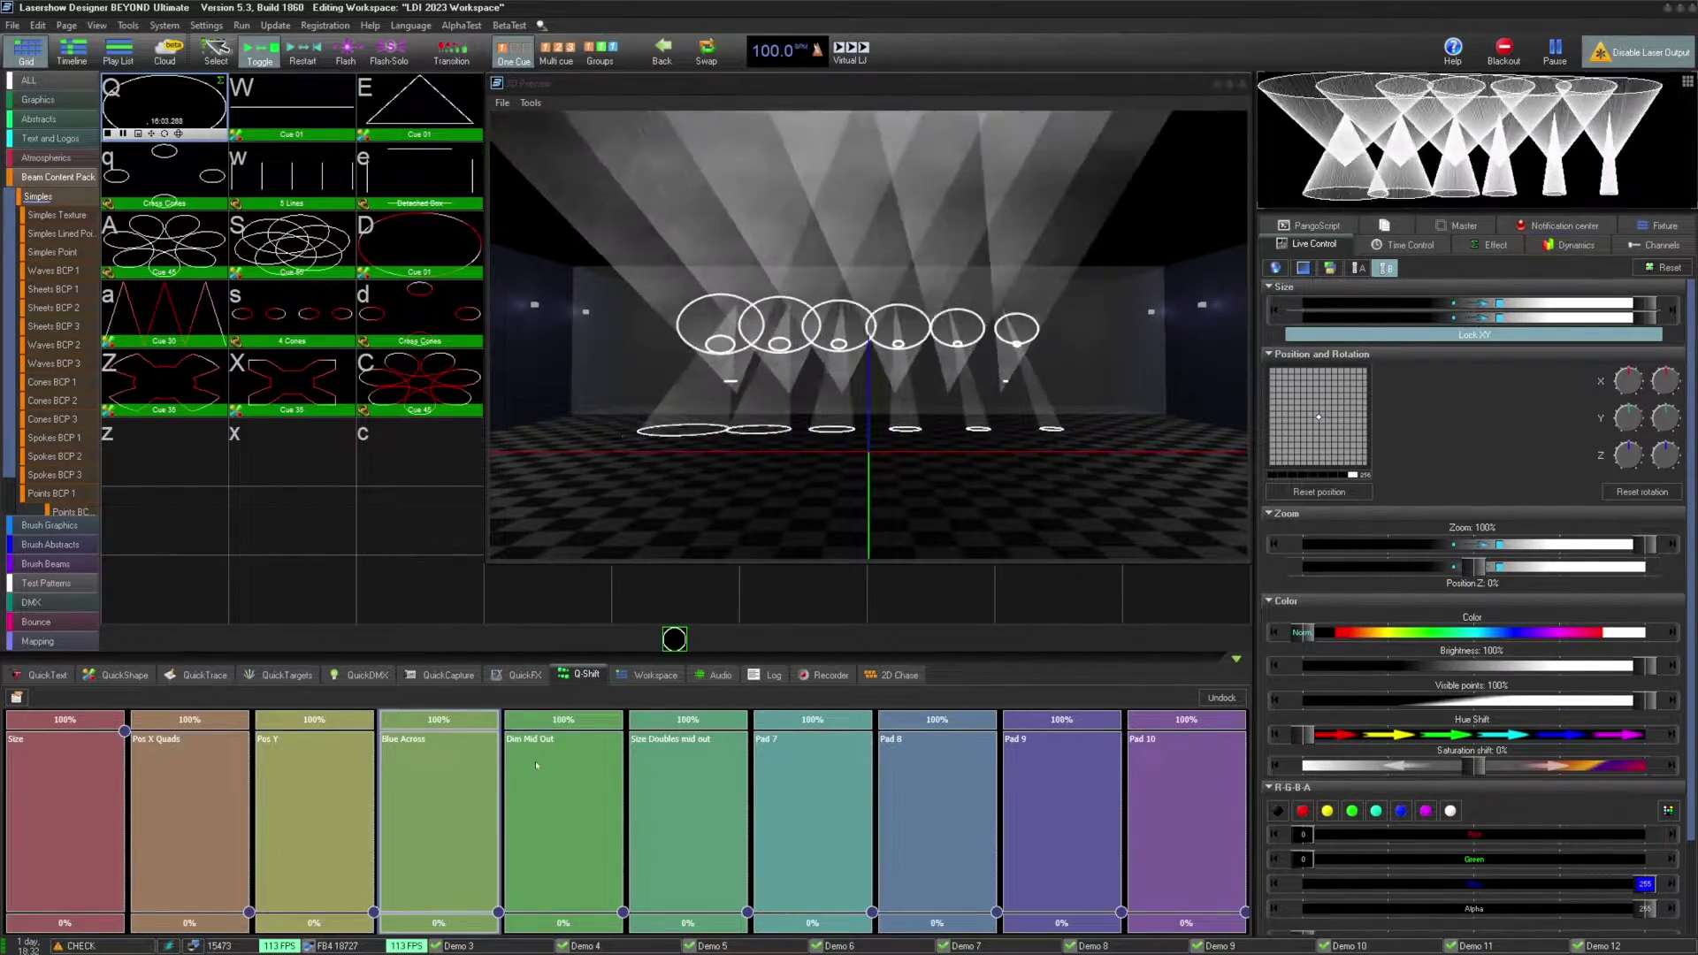
left_click(120, 734)
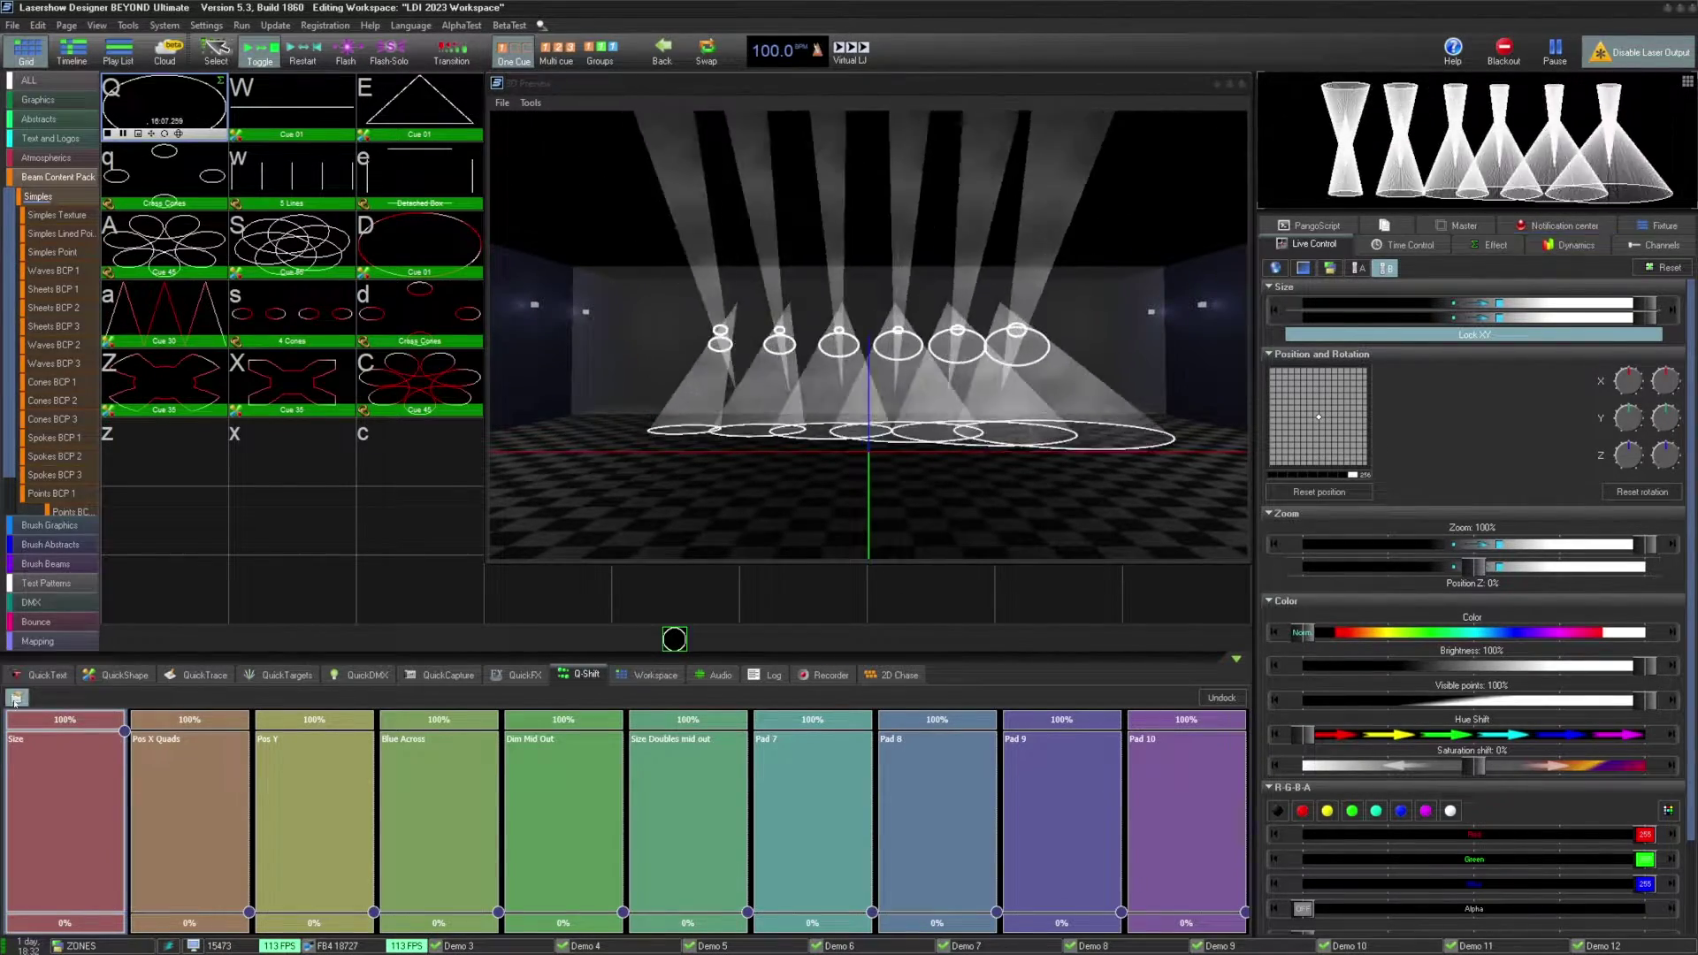
left_click(18, 698)
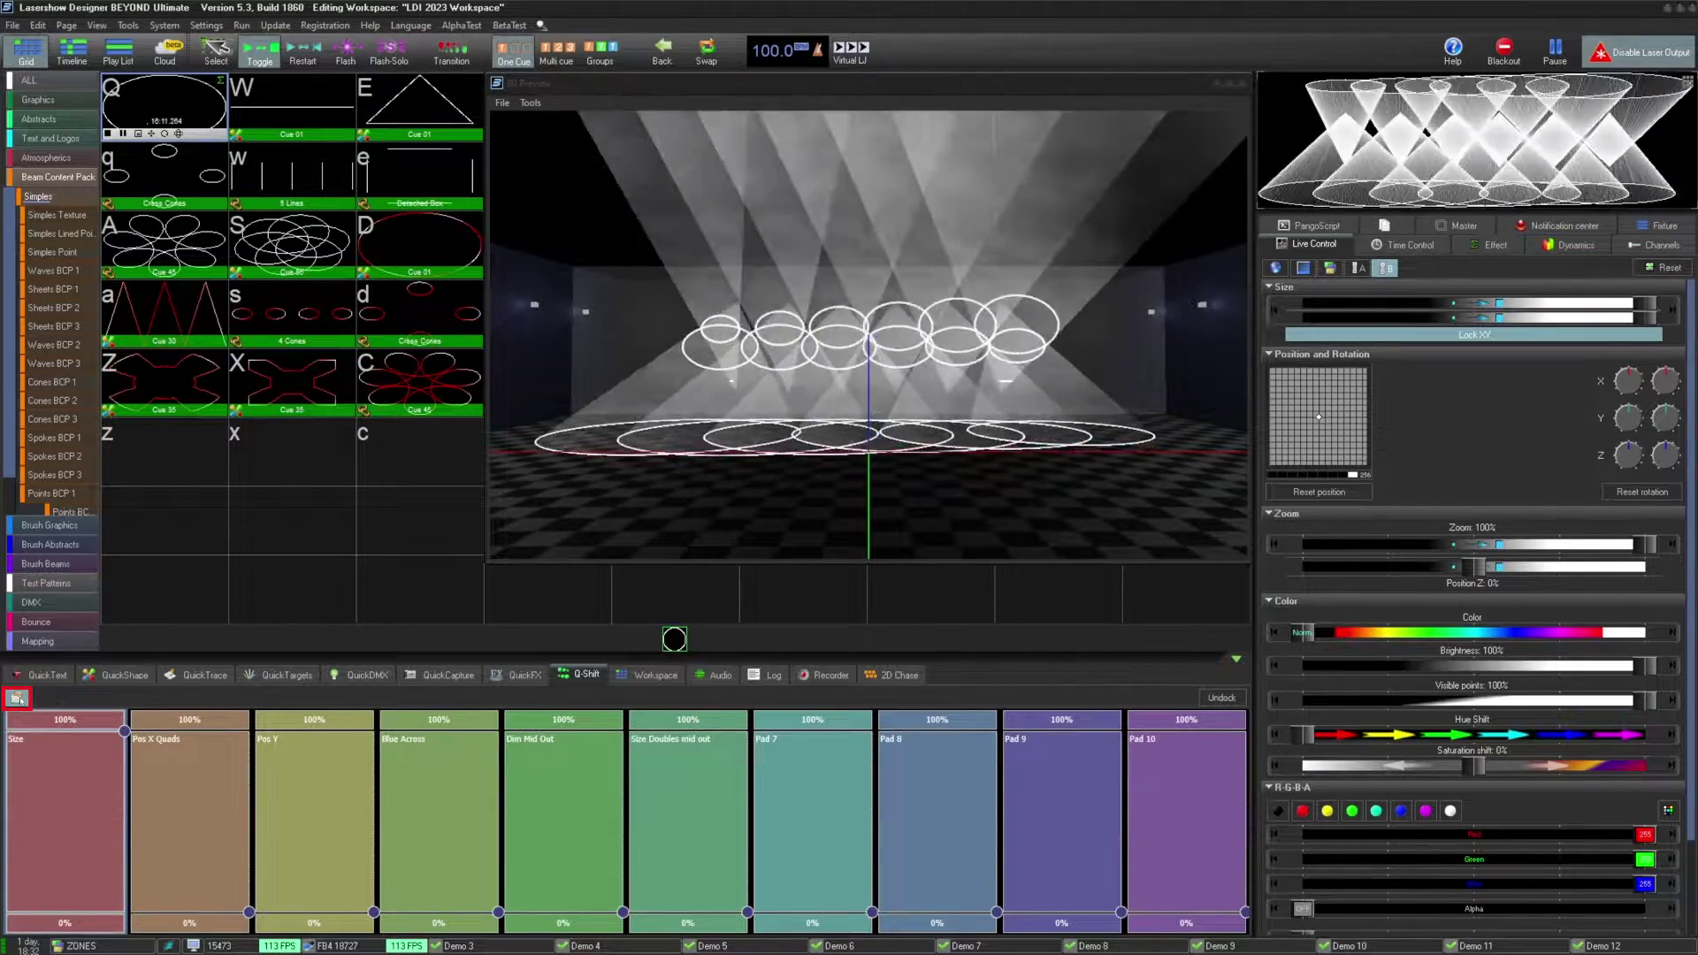
left_click(17, 697)
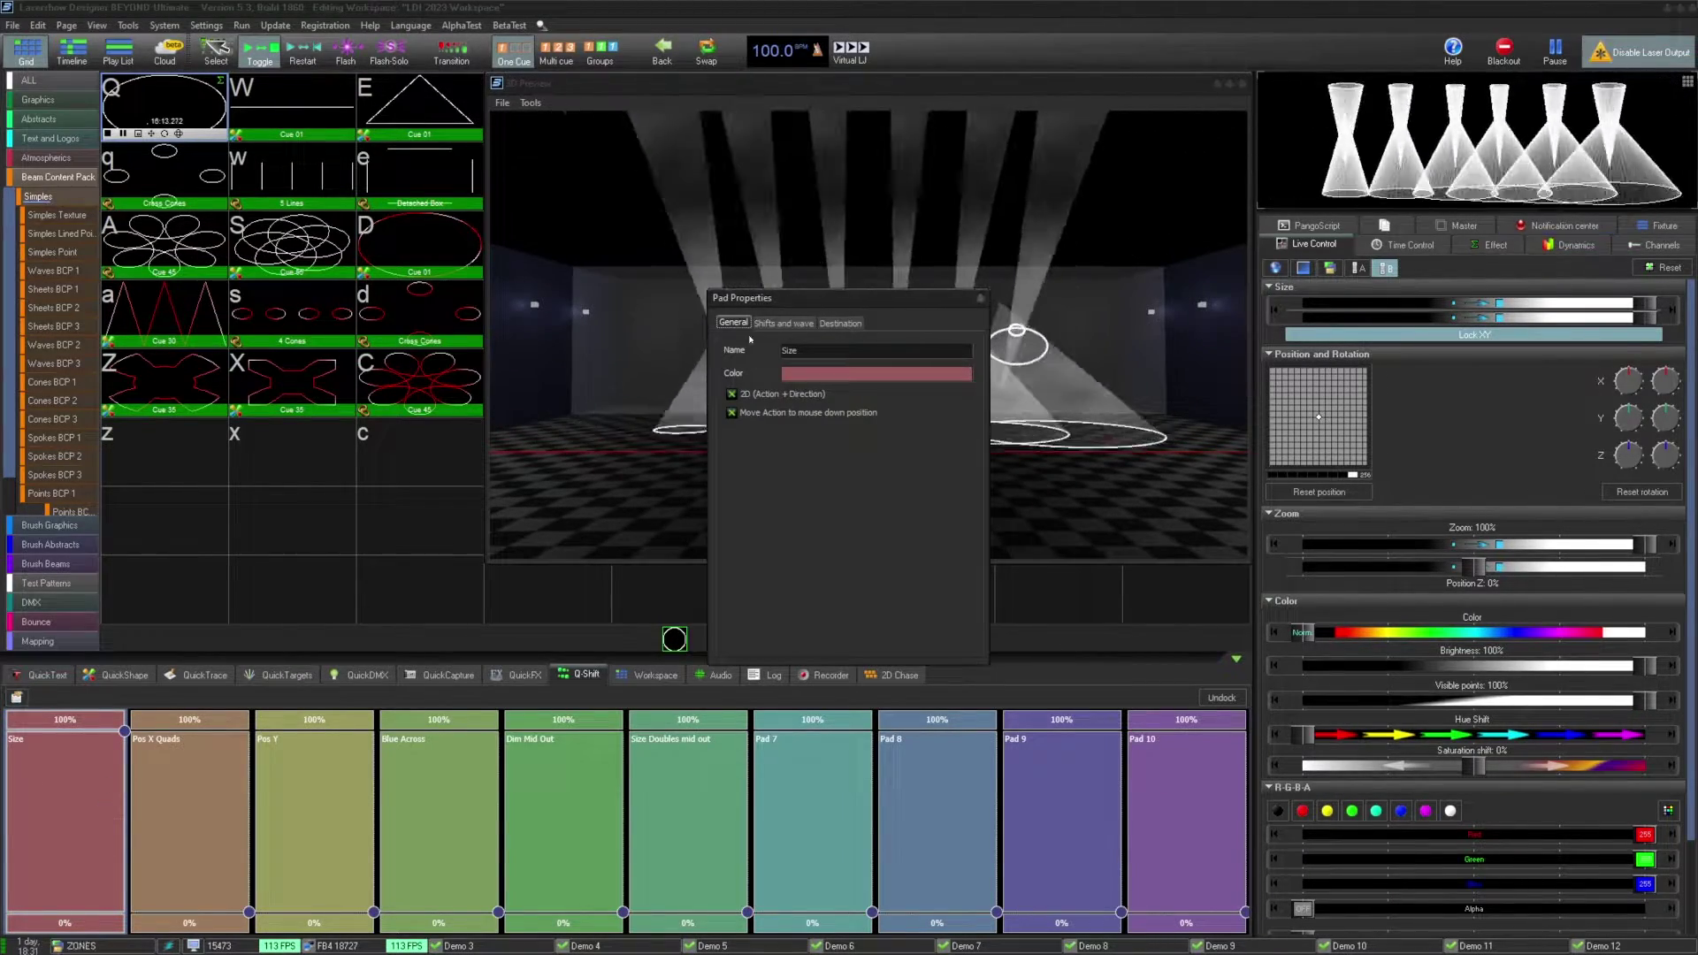
left_click_drag(801, 299, 193, 258)
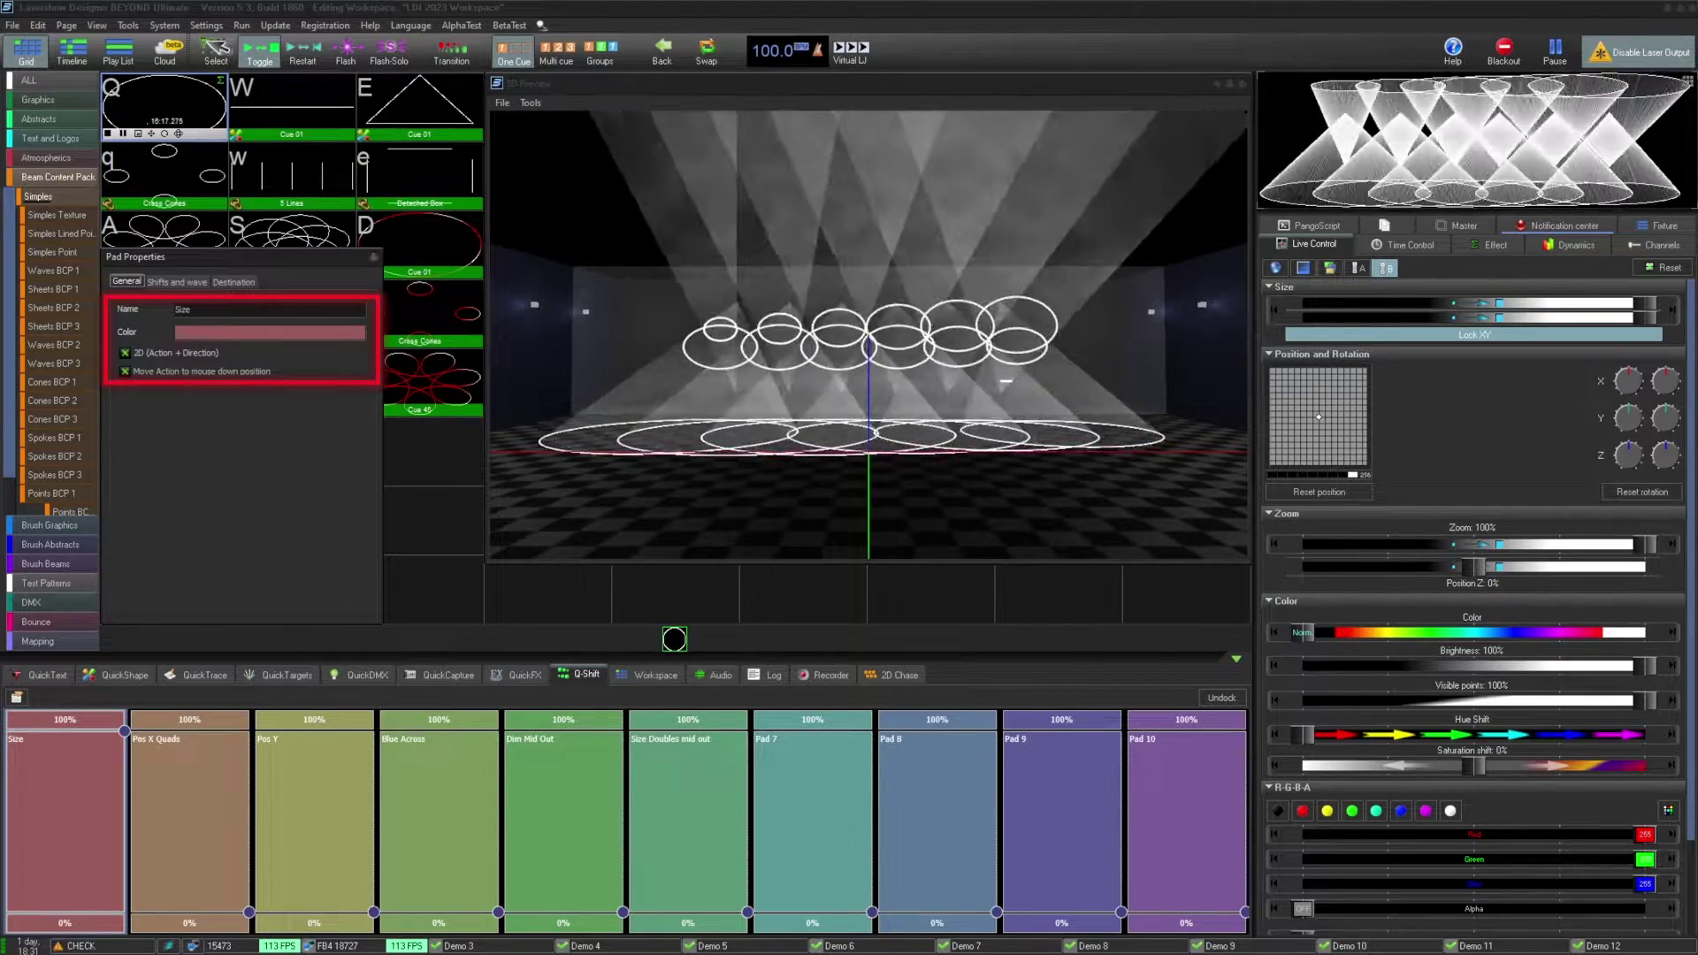
left_click(227, 335)
left_click(1020, 625)
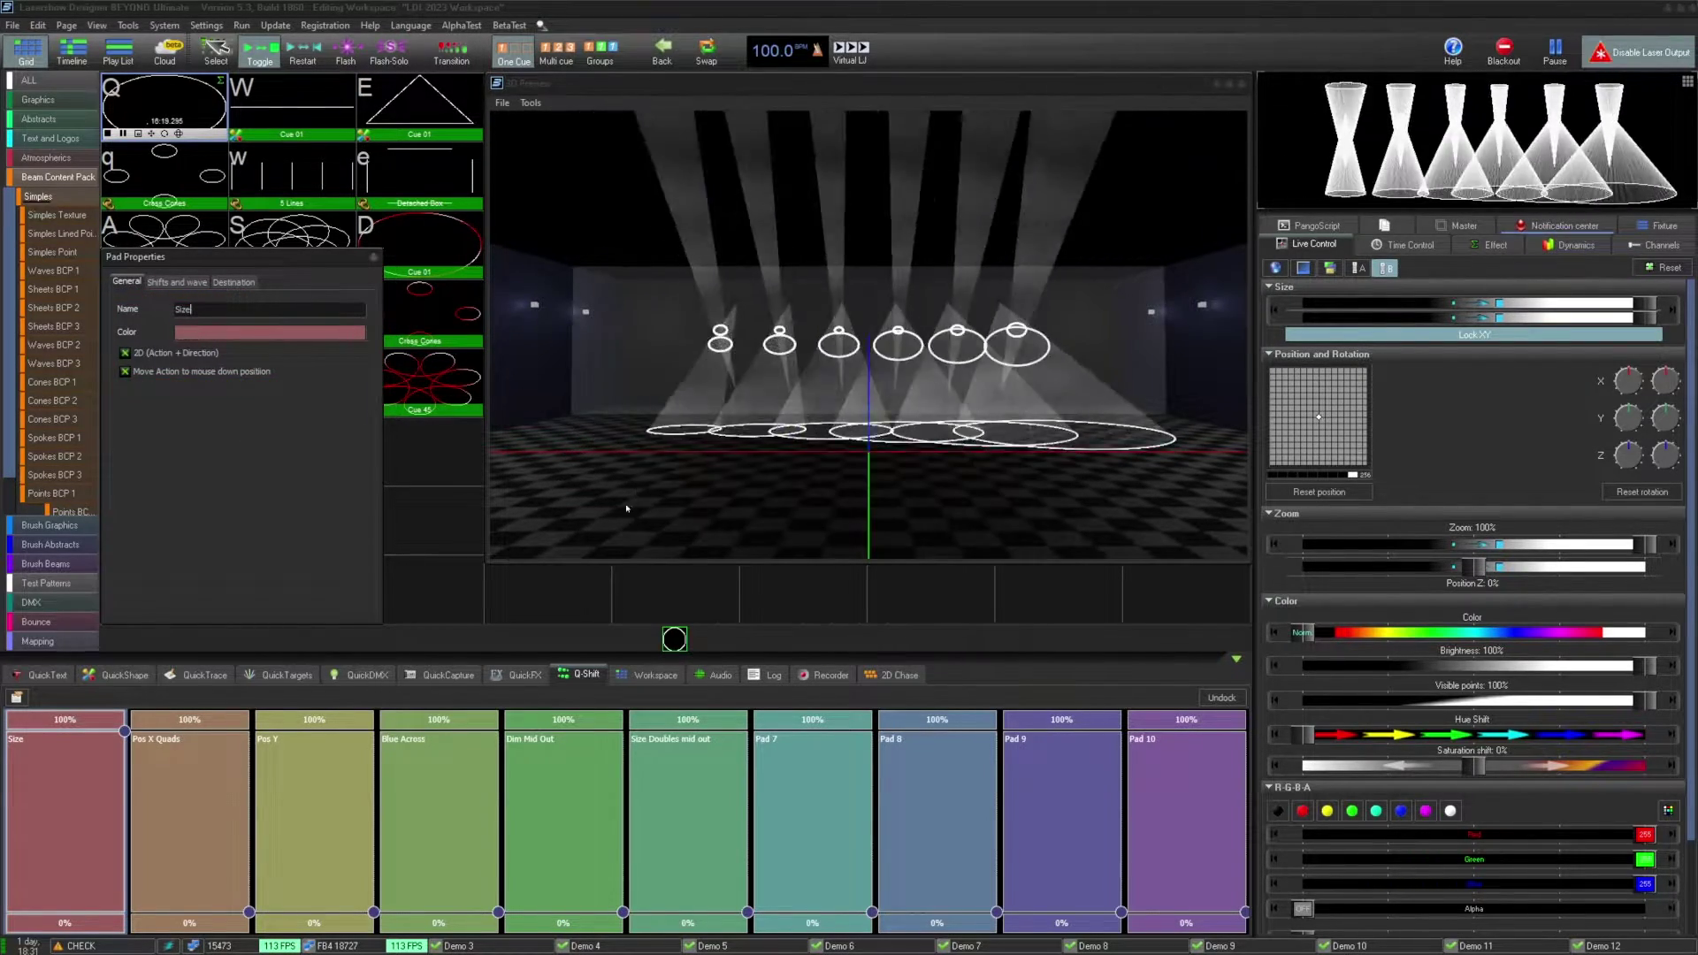
Step: Disable 2D (Action + Direction) for the Size pad, test the pad's action, and enable the option again
left_click(156, 352)
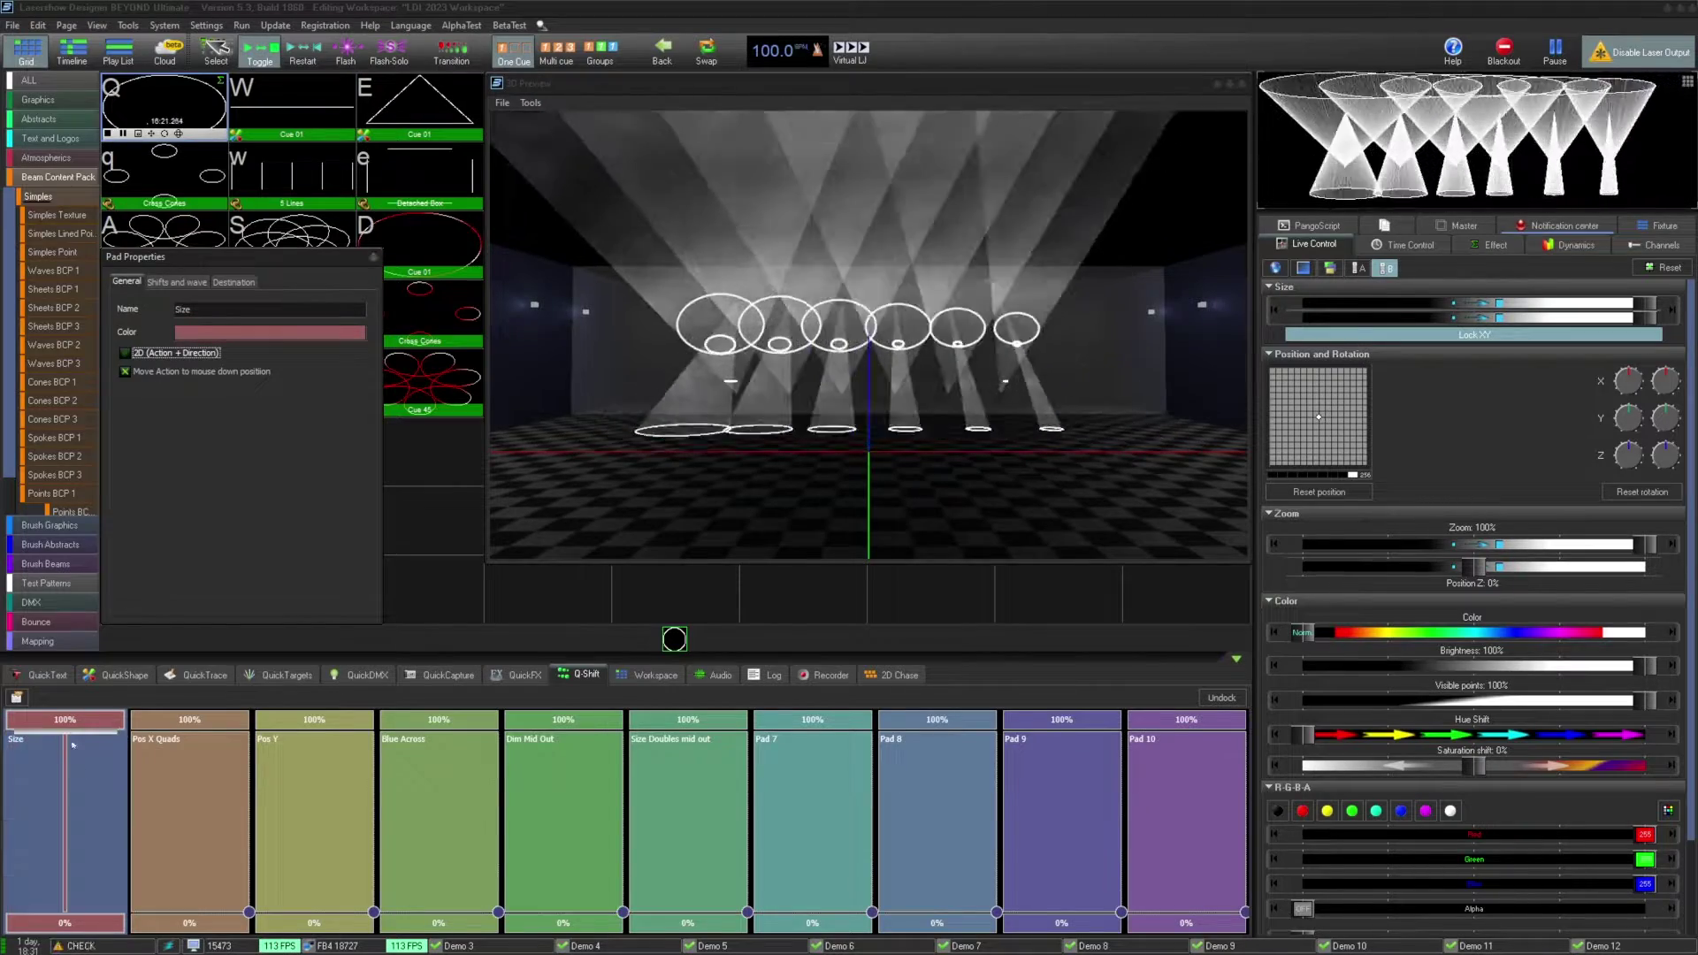
left_click(68, 759)
mouse_move(68, 759)
left_mouse_down()
mouse_move(97, 895)
mouse_move(112, 766)
mouse_move(75, 840)
mouse_move(9, 804)
mouse_move(74, 763)
left_mouse_up()
left_click(125, 353)
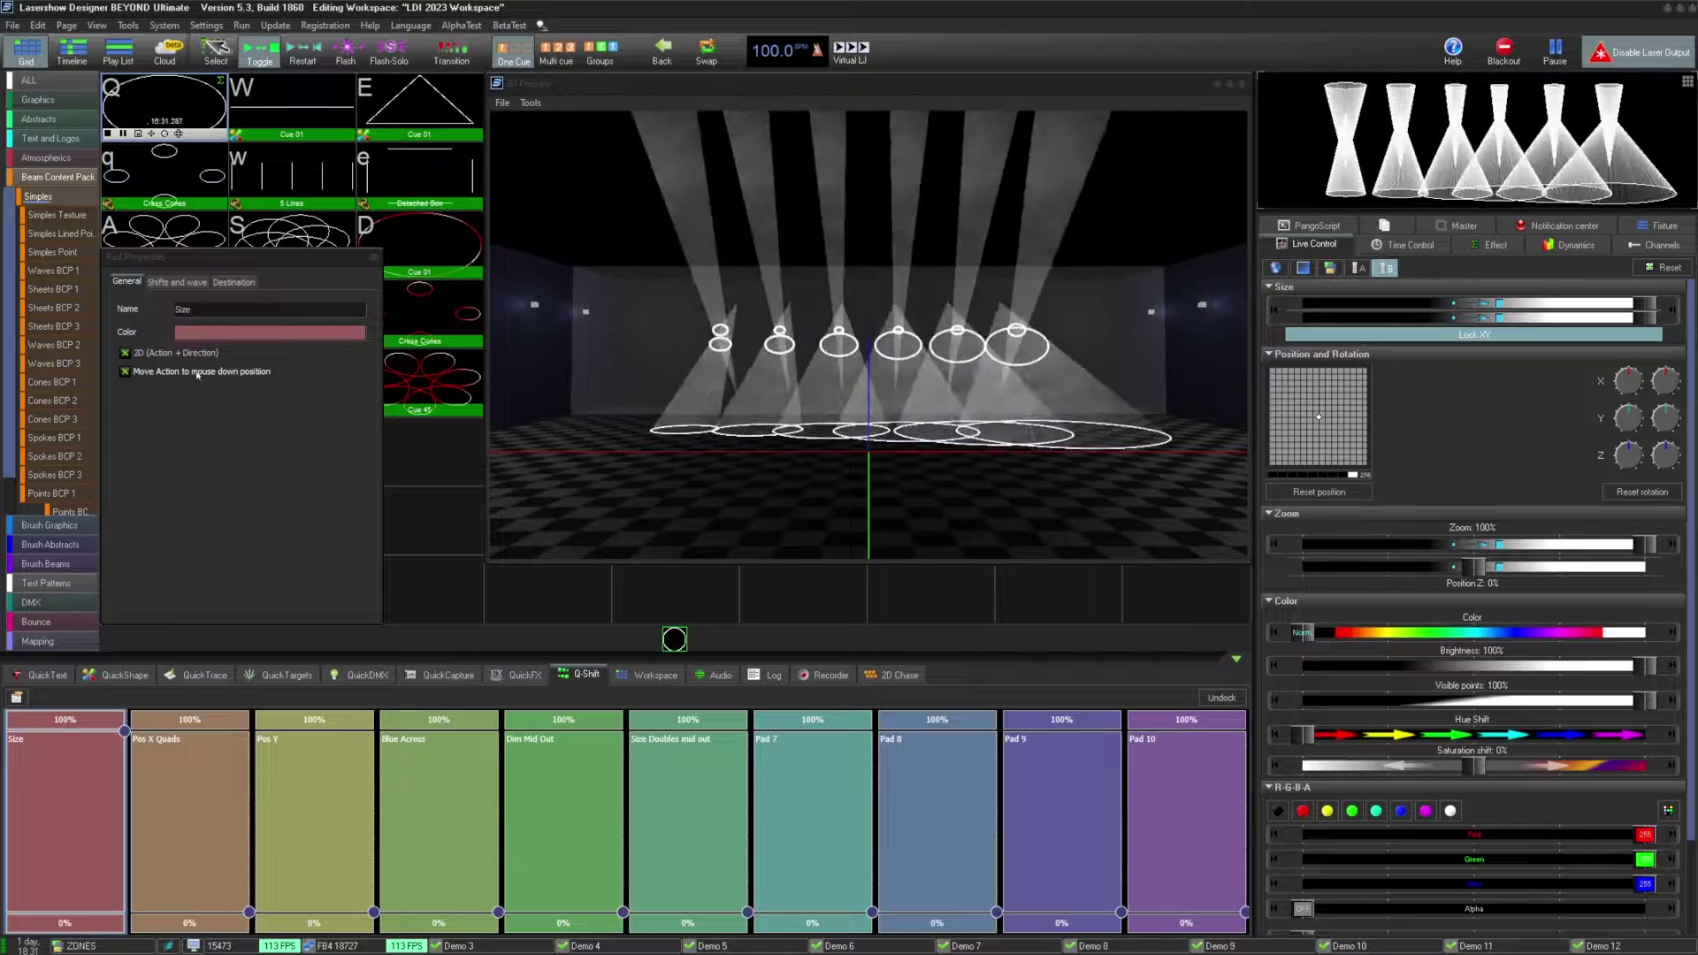
Step: Toggle Move Action to mouse down position for the Size pad and test how its control point responds
left_click(198, 373)
mouse_move(49, 818)
left_mouse_down()
mouse_move(39, 773)
mouse_move(116, 828)
mouse_move(53, 851)
mouse_move(16, 806)
mouse_move(32, 748)
mouse_move(79, 826)
mouse_move(49, 876)
mouse_move(101, 797)
left_mouse_up()
mouse_move(119, 735)
left_mouse_down()
mouse_move(65, 855)
mouse_move(30, 797)
mouse_move(99, 773)
left_mouse_up()
left_click(124, 372)
mouse_move(101, 769)
left_mouse_down()
mouse_move(68, 826)
mouse_move(35, 777)
mouse_move(124, 758)
left_mouse_up()
left_click(169, 373)
Step: Show the Size pad's shift and wave properties and compare period shift per item with period shift per selection
left_click(177, 282)
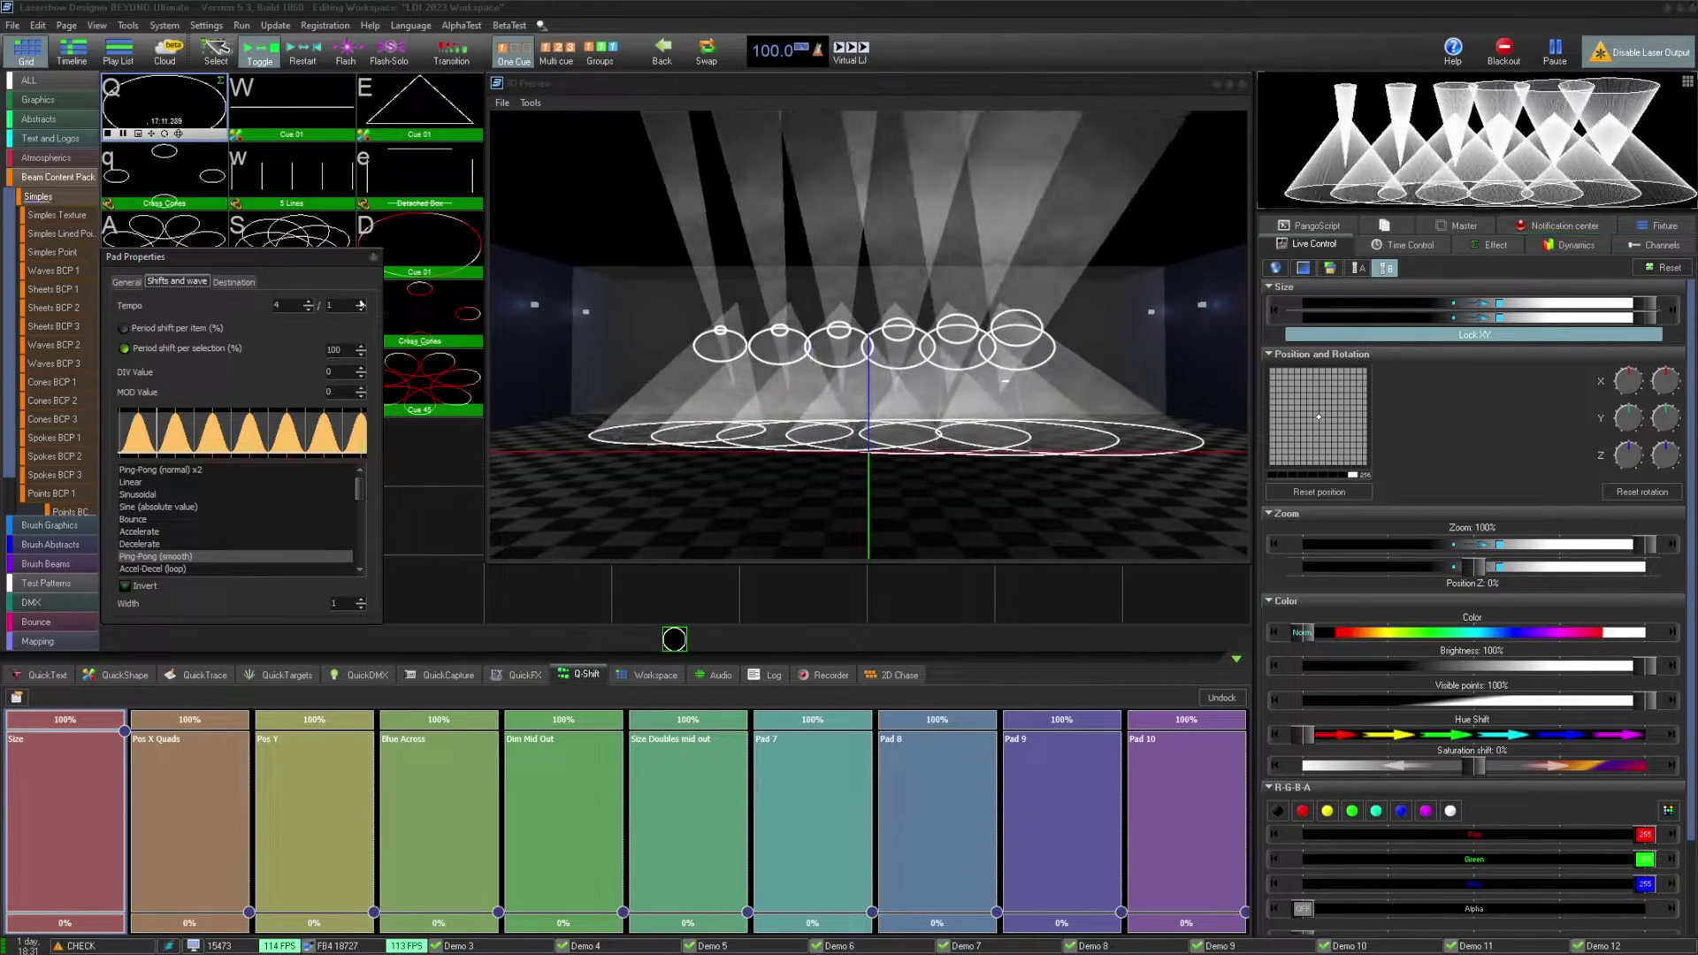
left_click(177, 328)
left_click(177, 349)
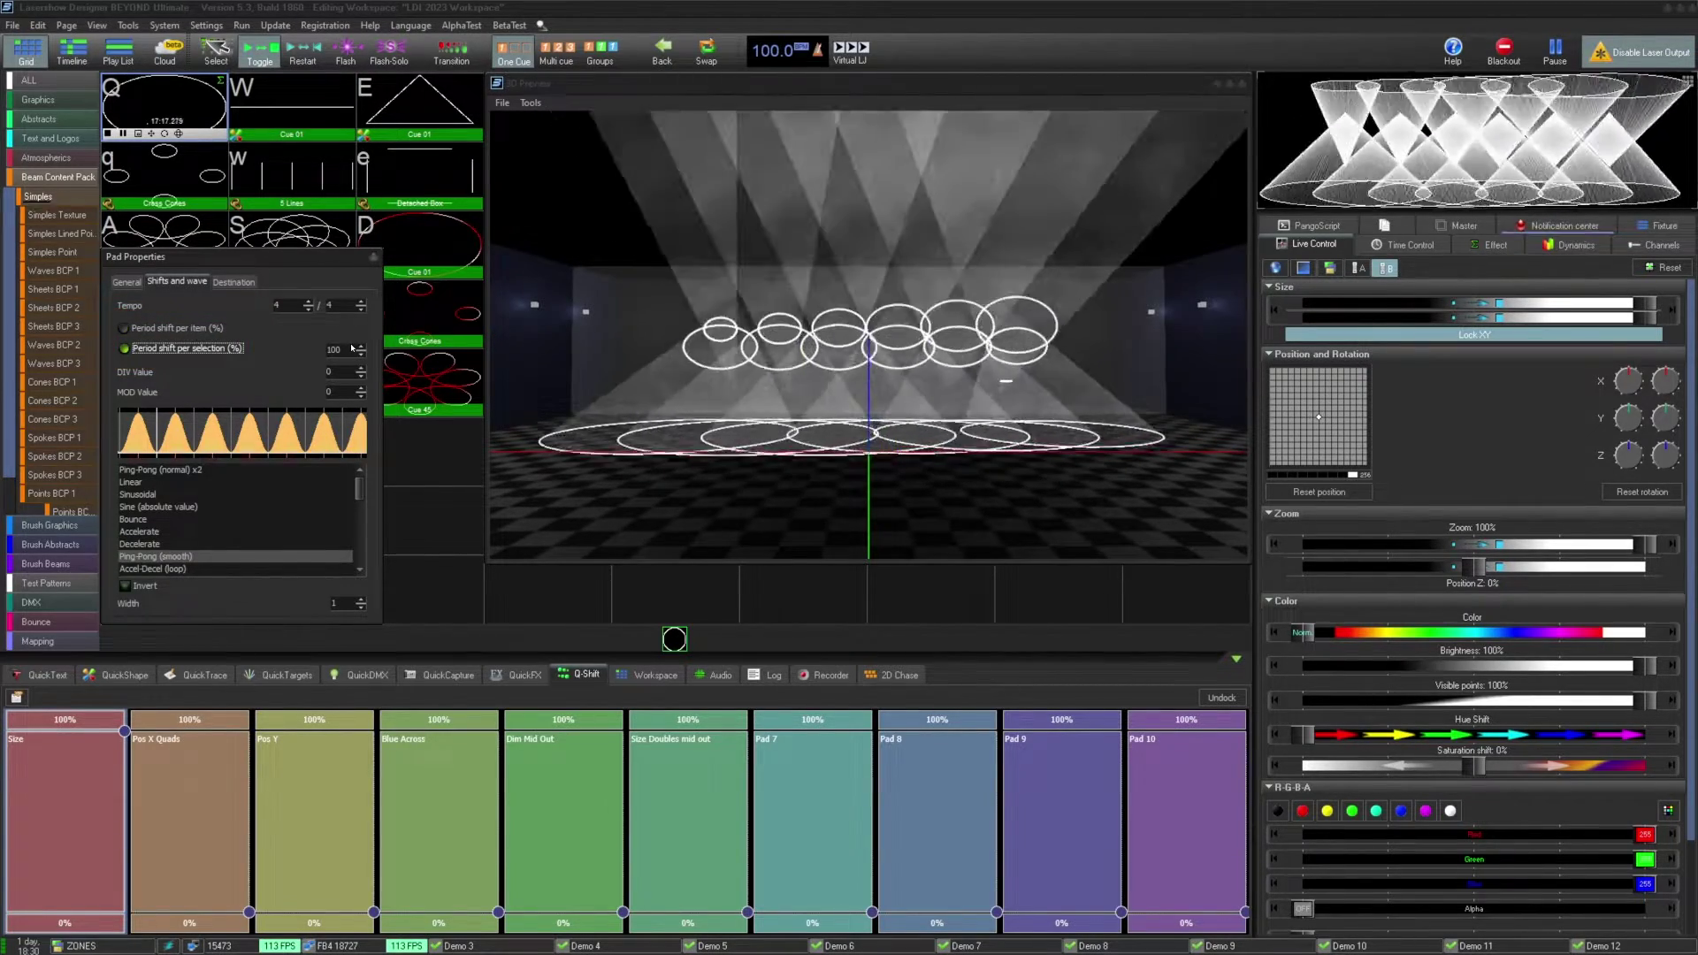
Step: Switch the Size pad to period shift per item and set the shift to 25%
left_click(196, 328)
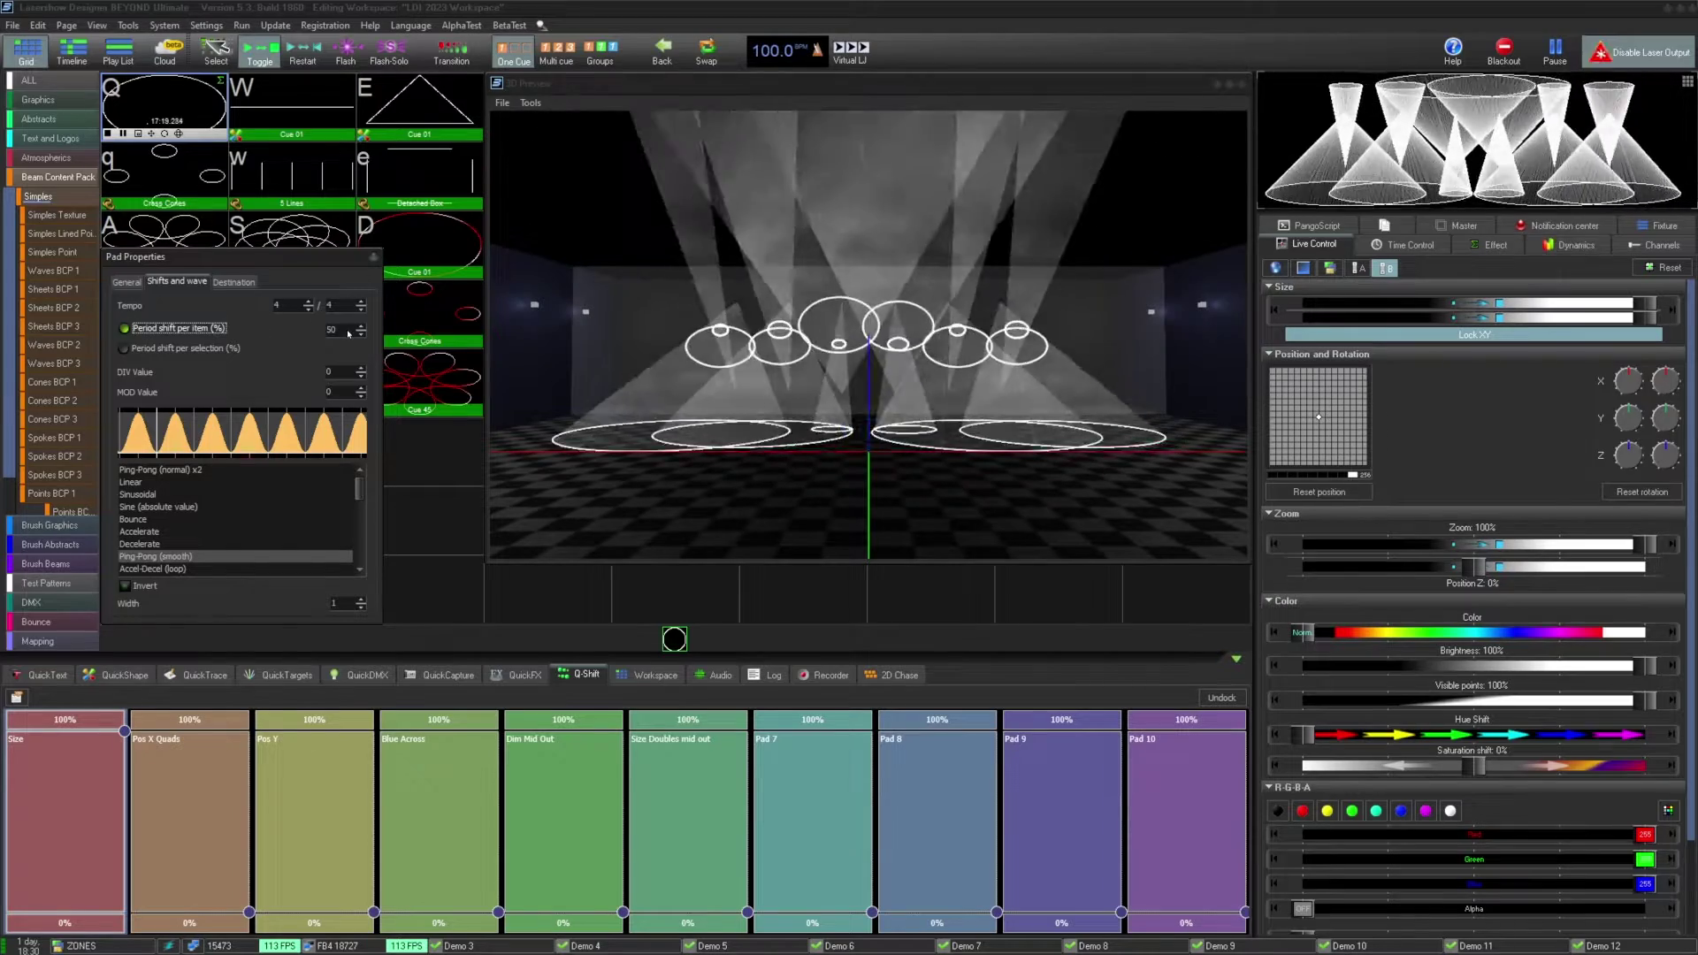
type("25")
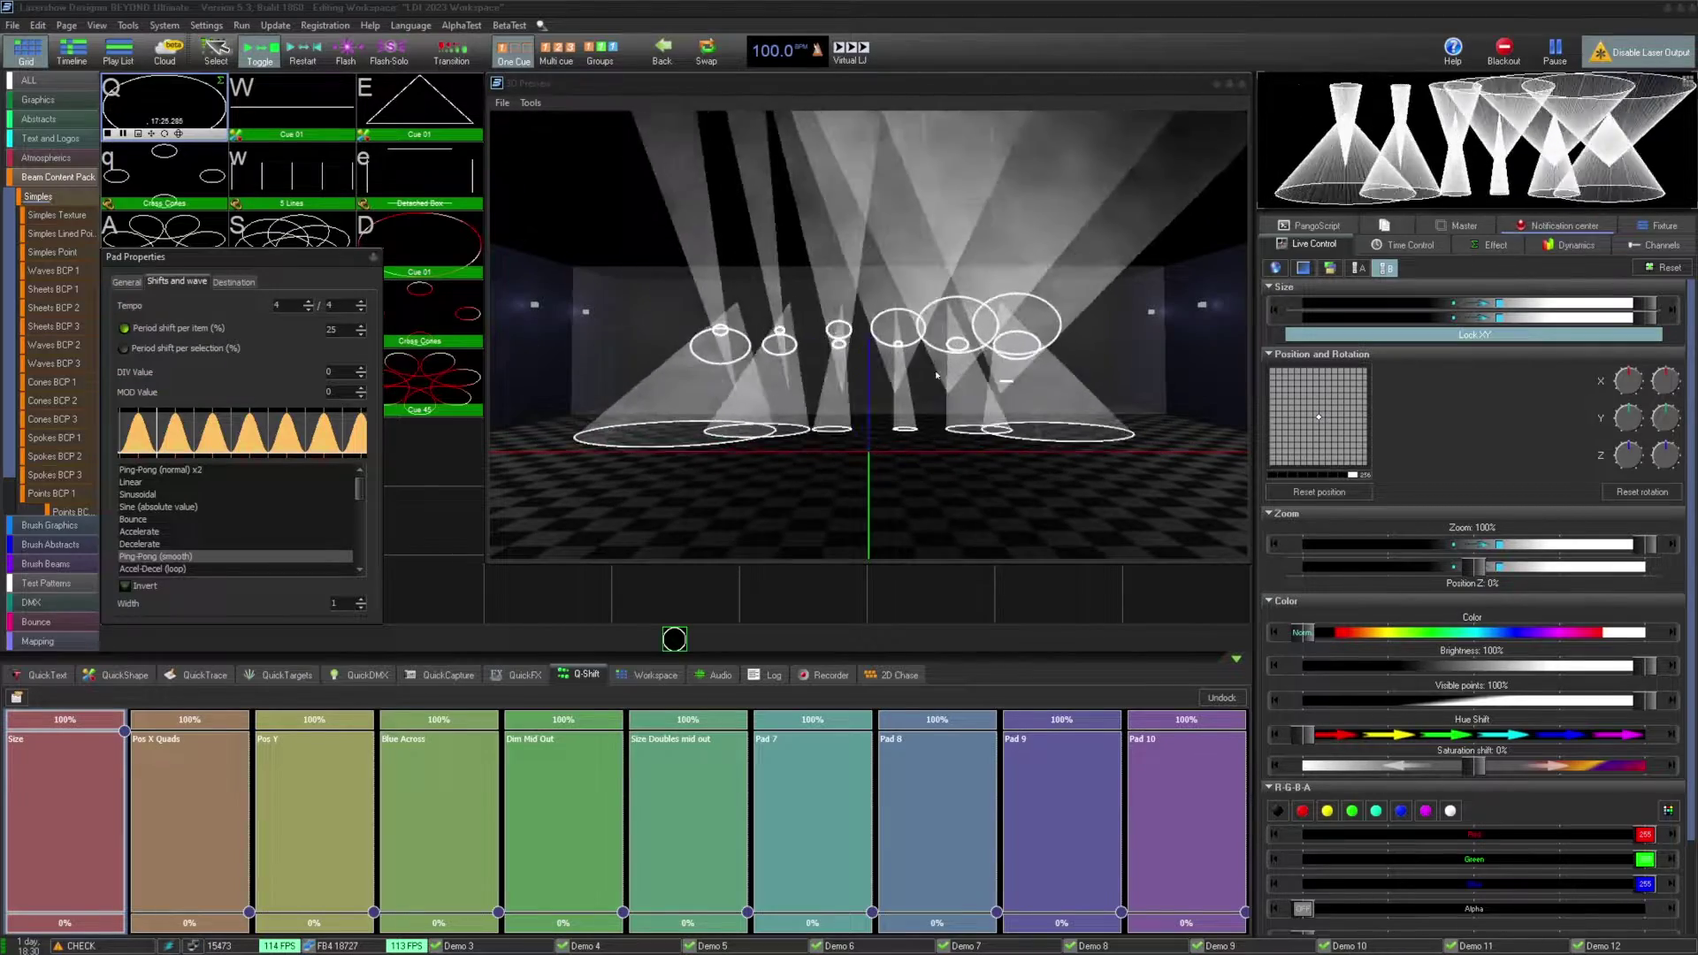
double_click(332, 329)
left_click(337, 330)
Step: Switch the Size pad to period shift per selection, try 50%, and set the shift to 200%
left_click(213, 351)
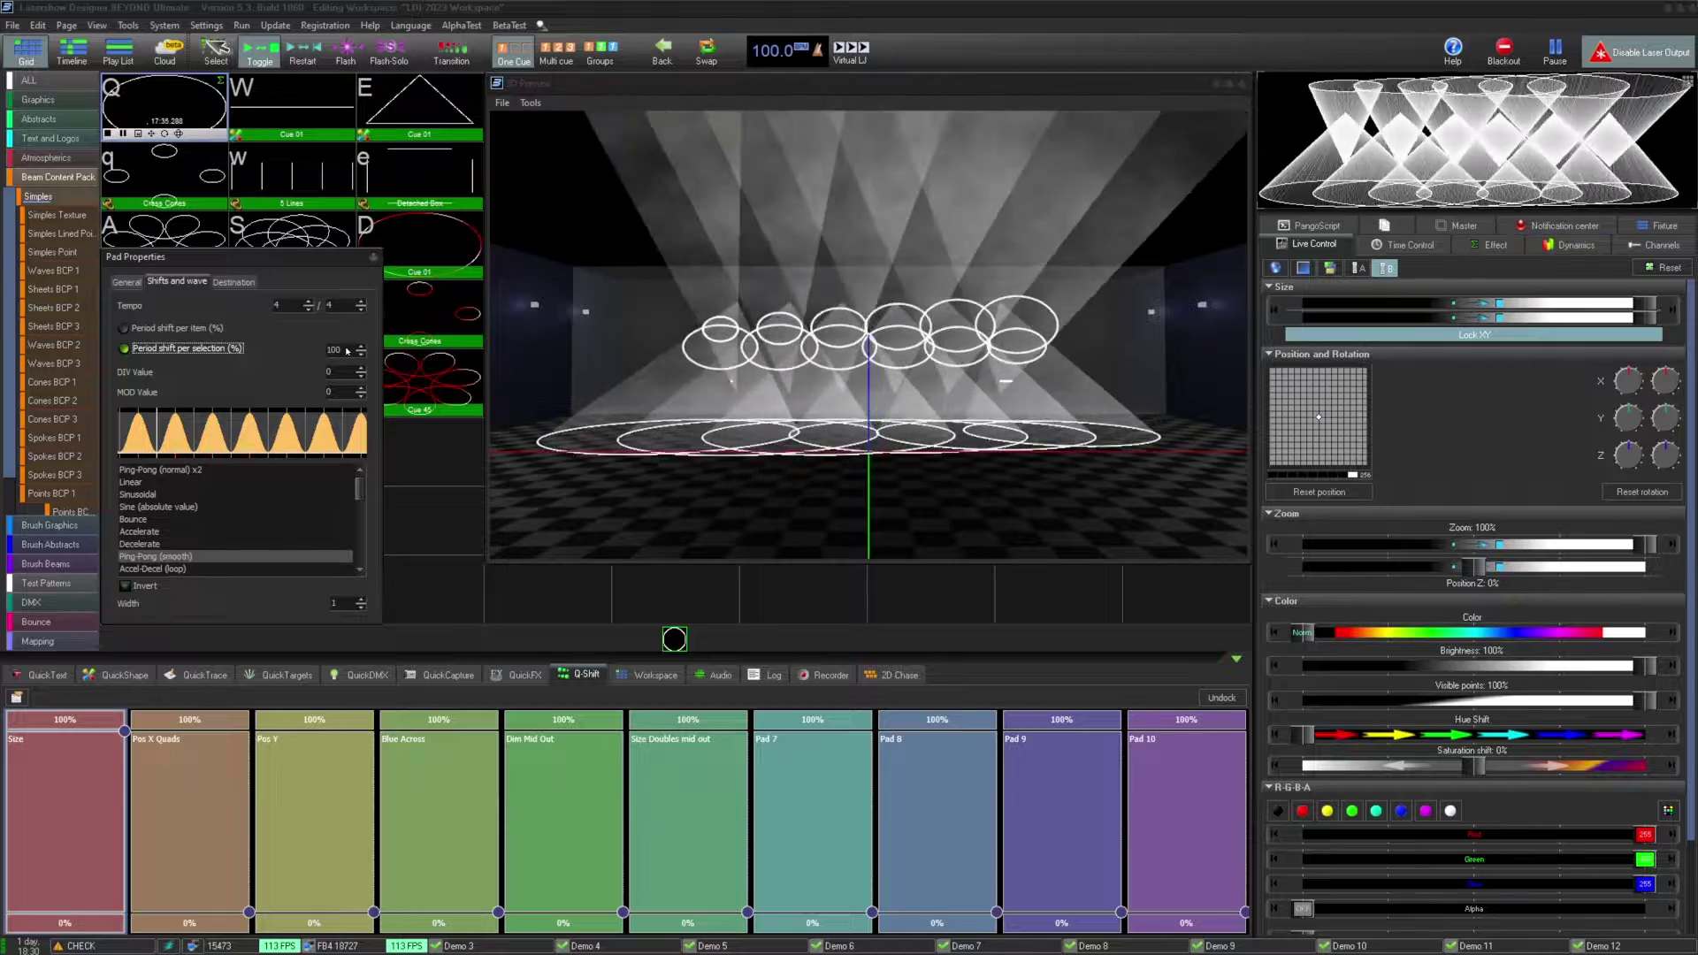
key("Tab")
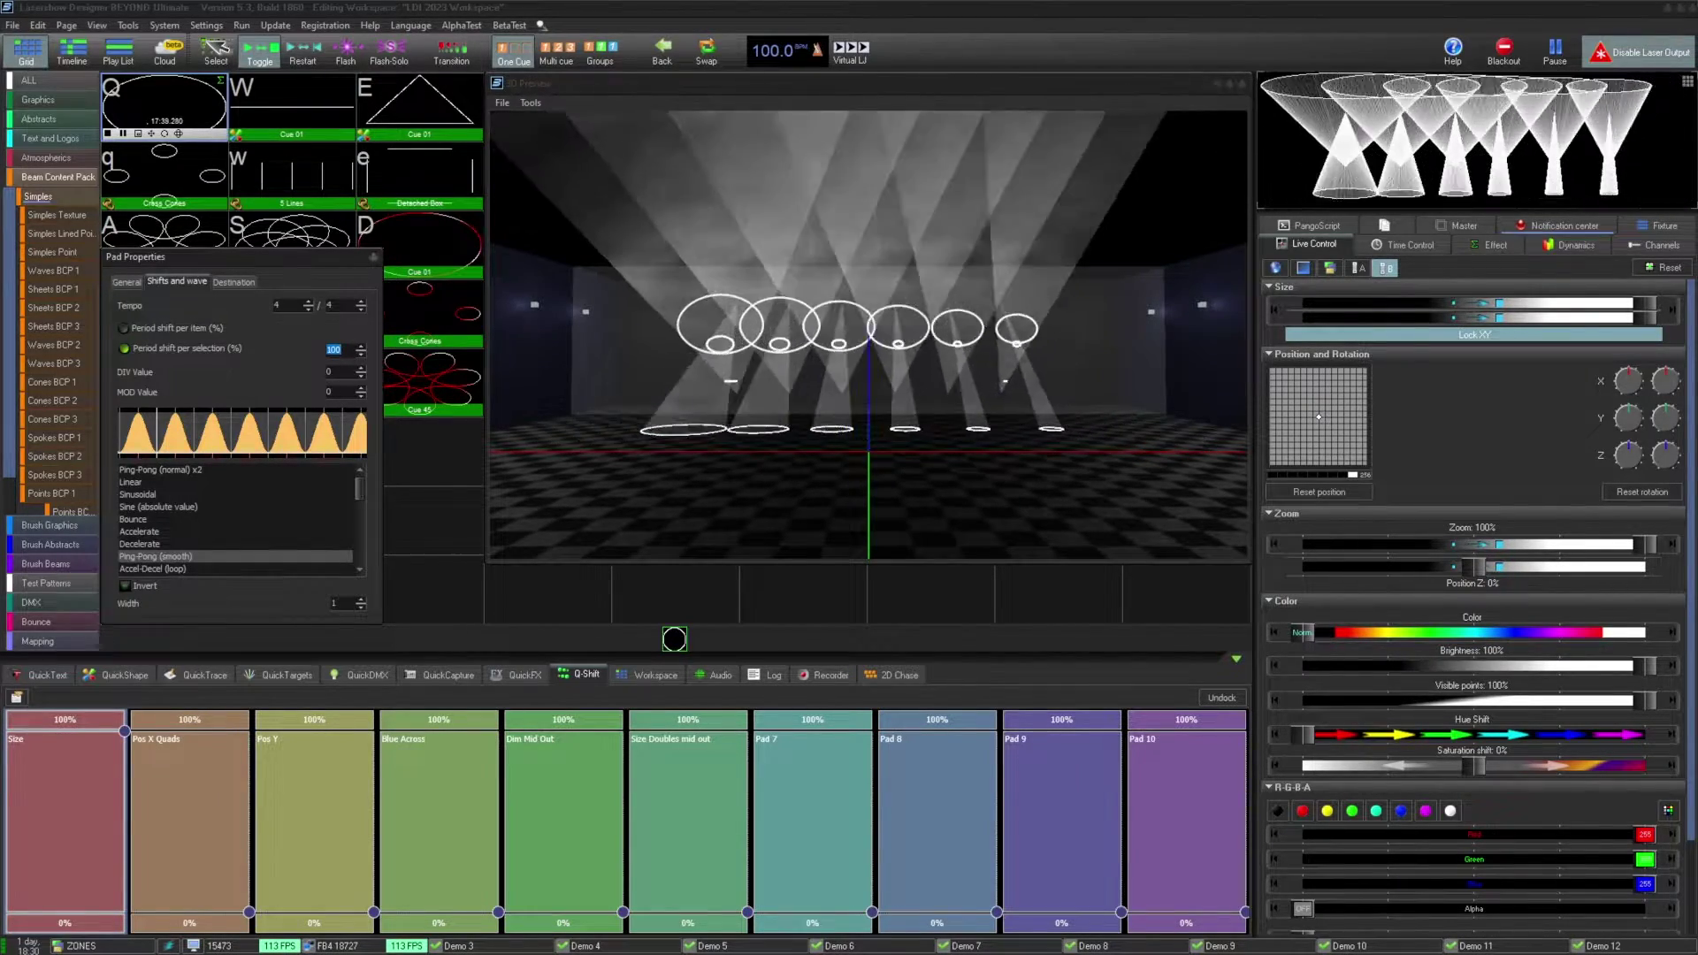
type("0")
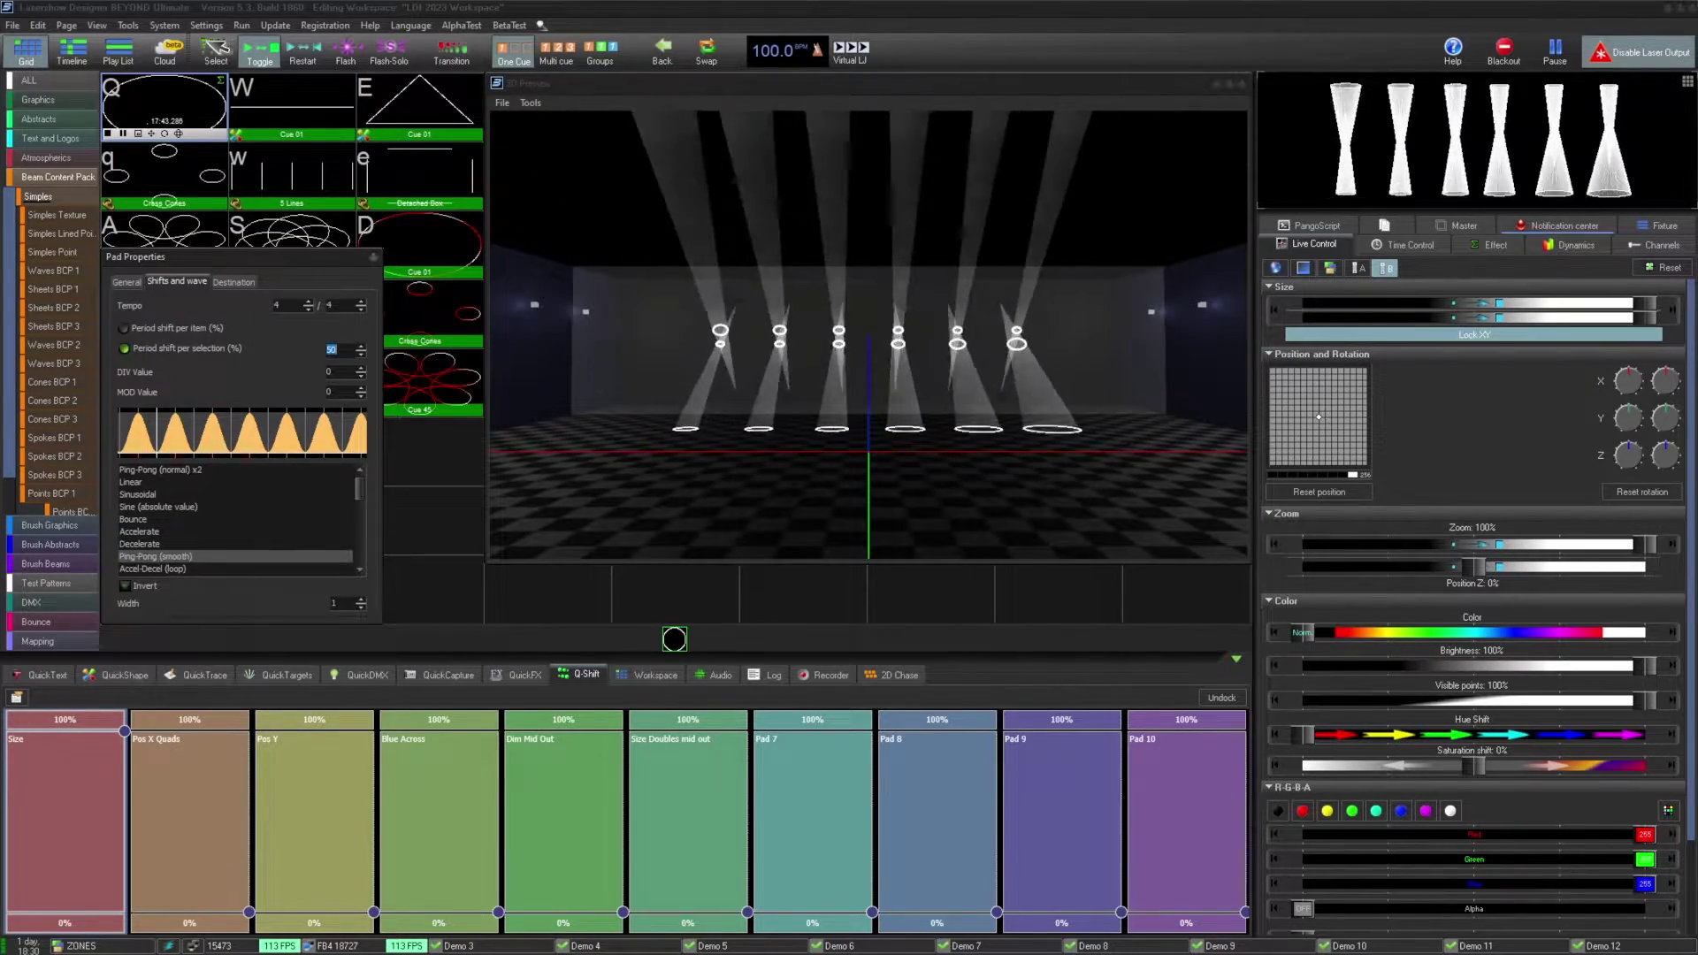
type("200")
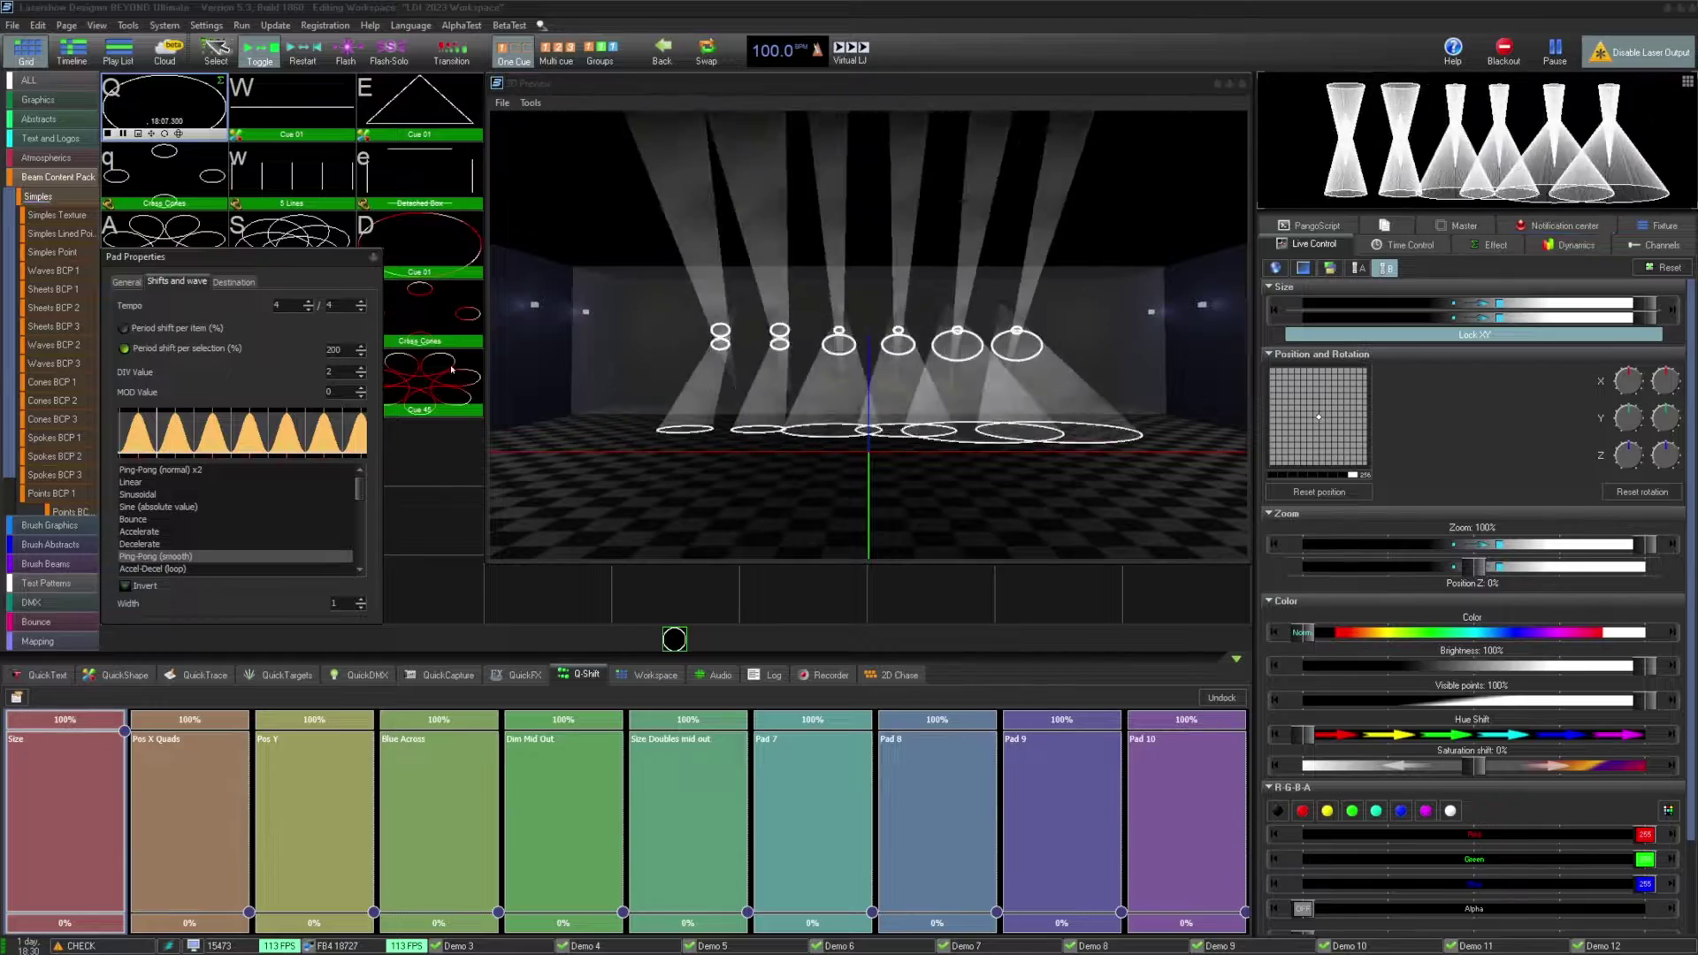
Step: Set the DIV value to 0 and the period shift per selection to 100%, and raise the MOD value through 2, 3 and 4 to 8
scroll(346, 373, "down", 4)
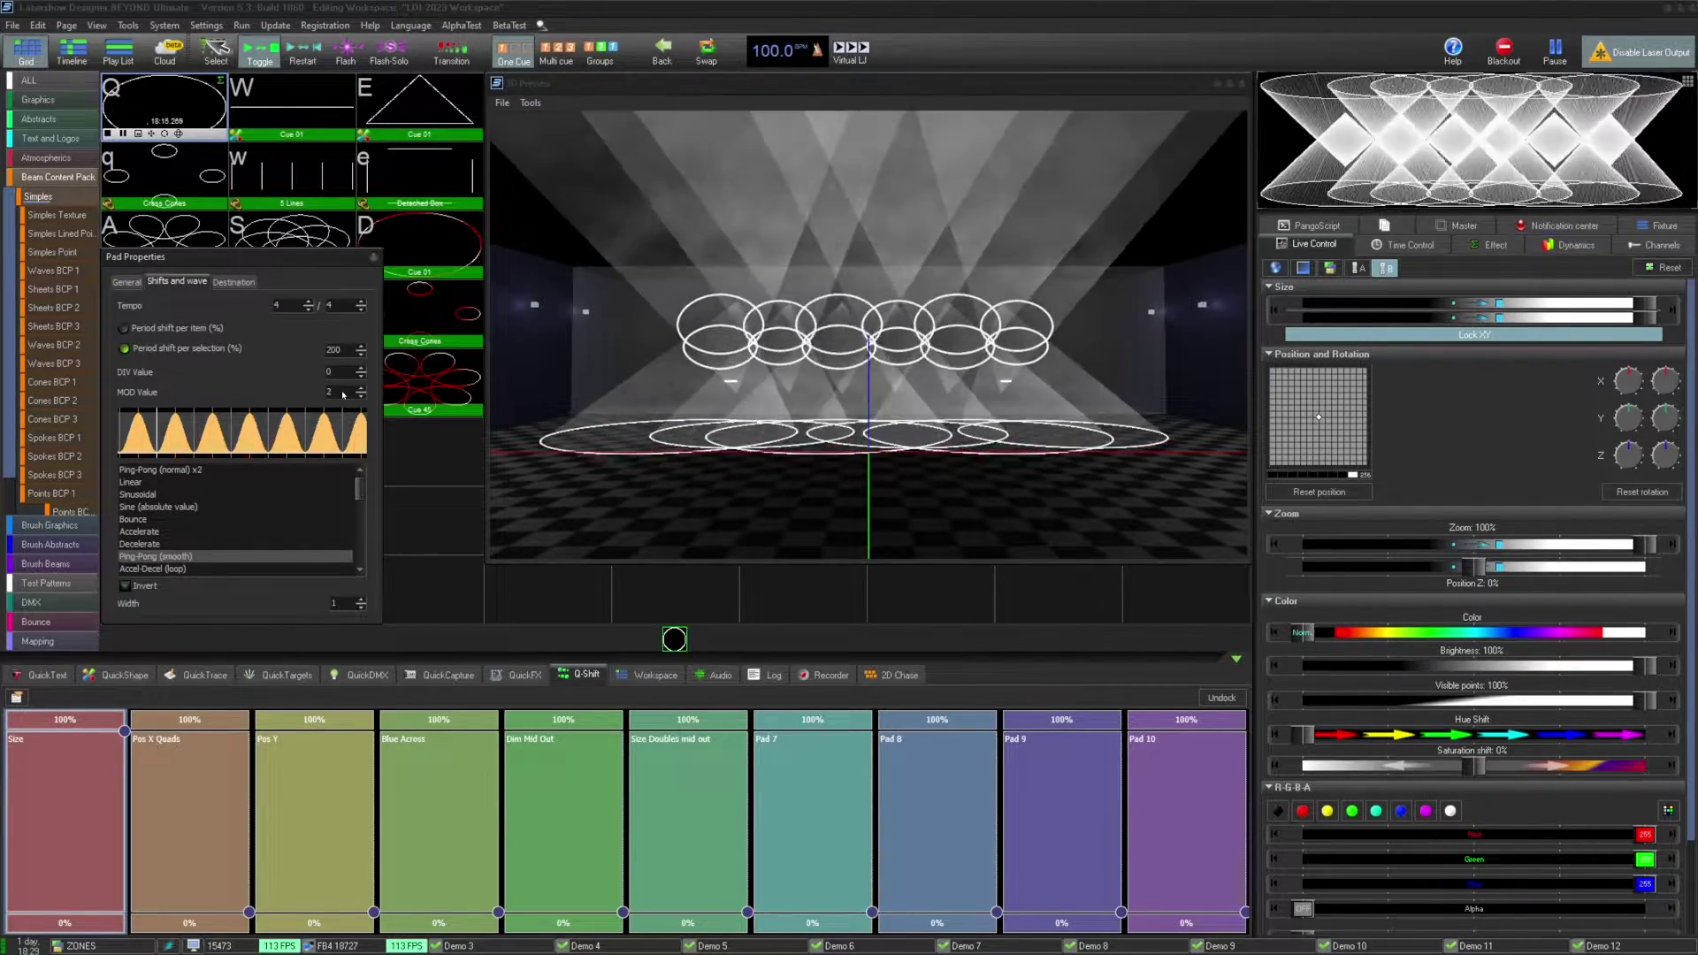
scroll(344, 395, "up", 1)
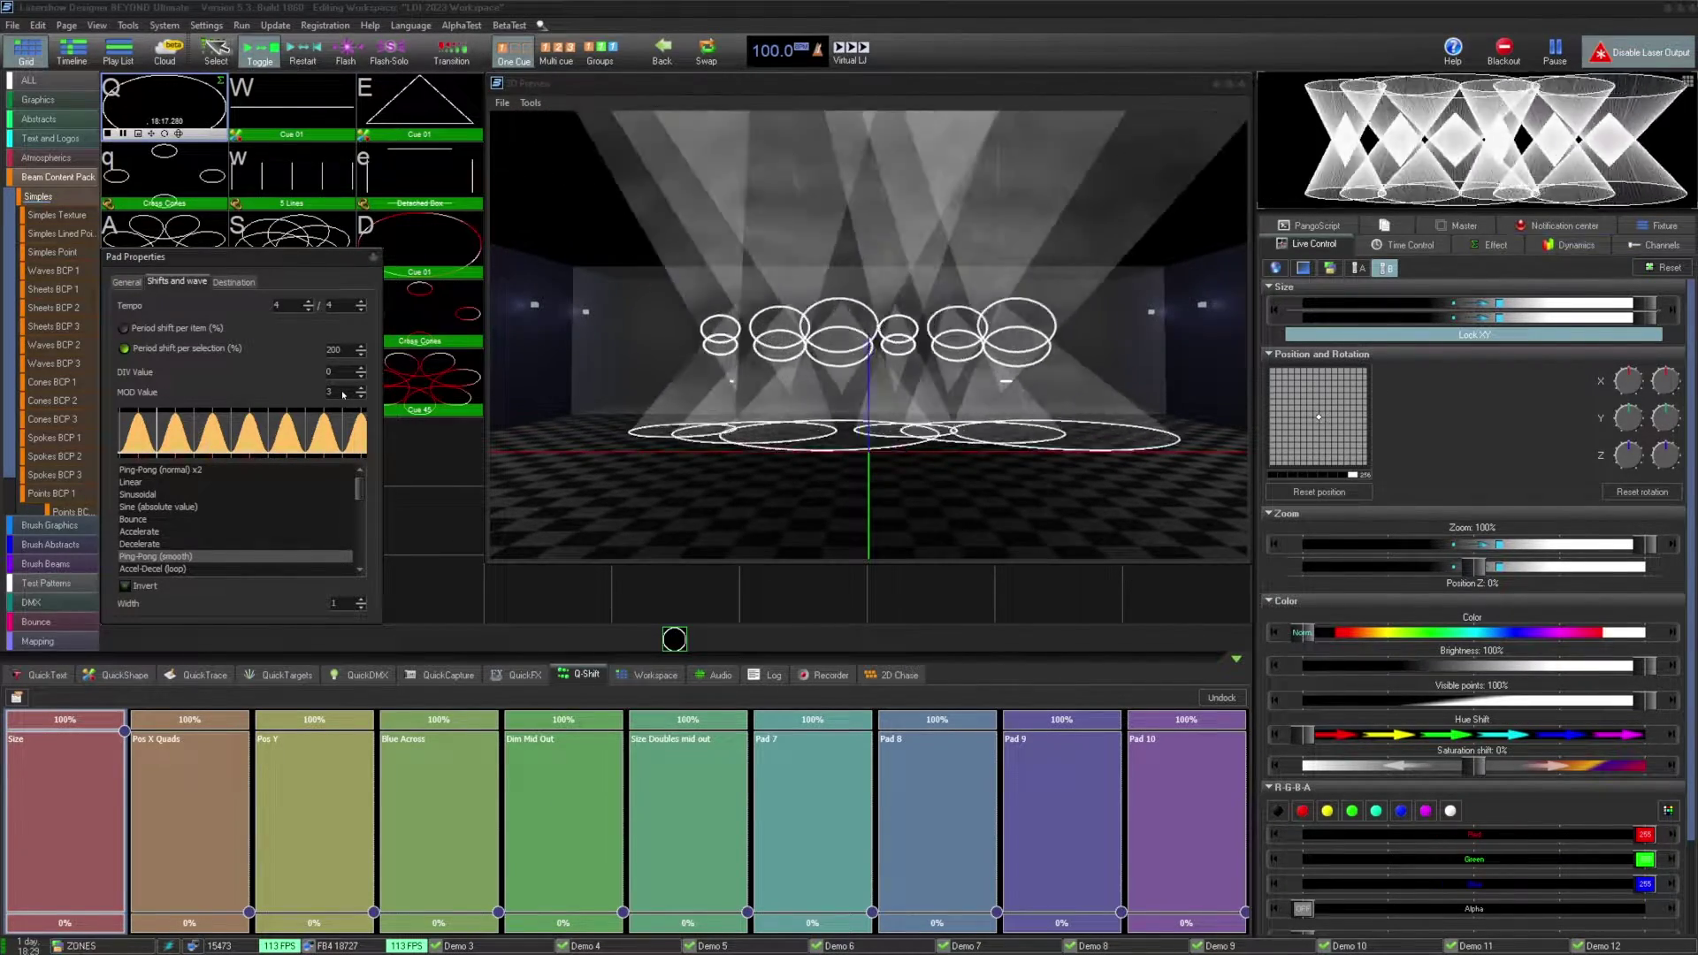
scroll(343, 396, "down", 1)
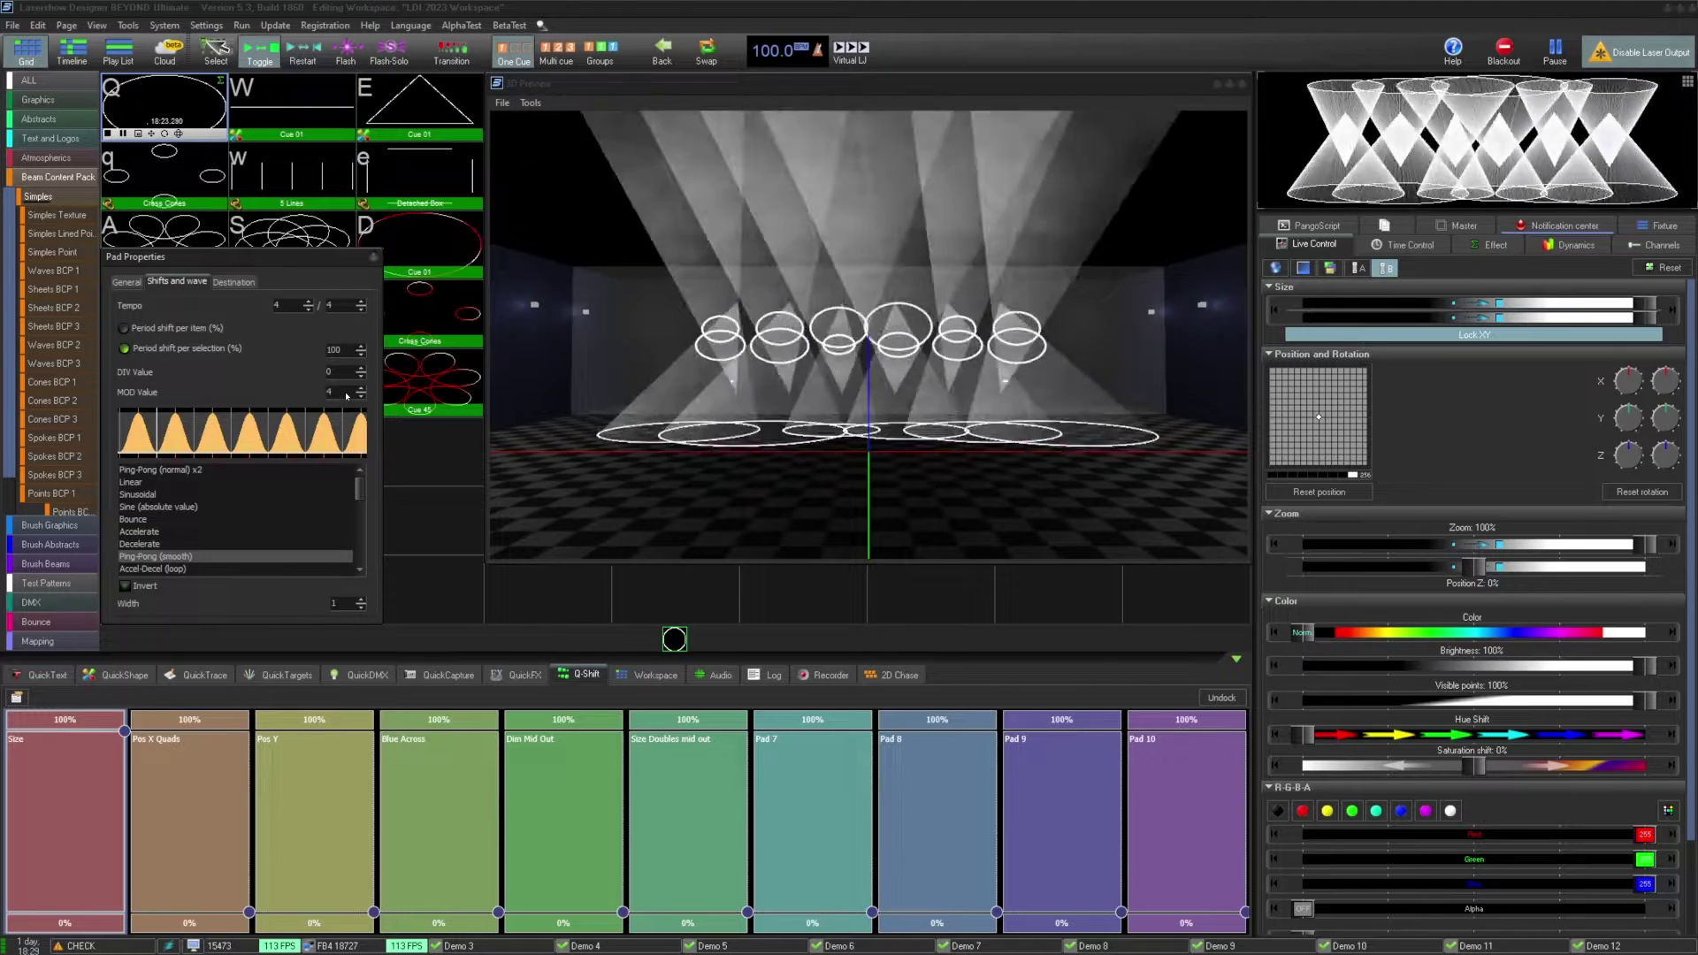
scroll(346, 395, "up", 1)
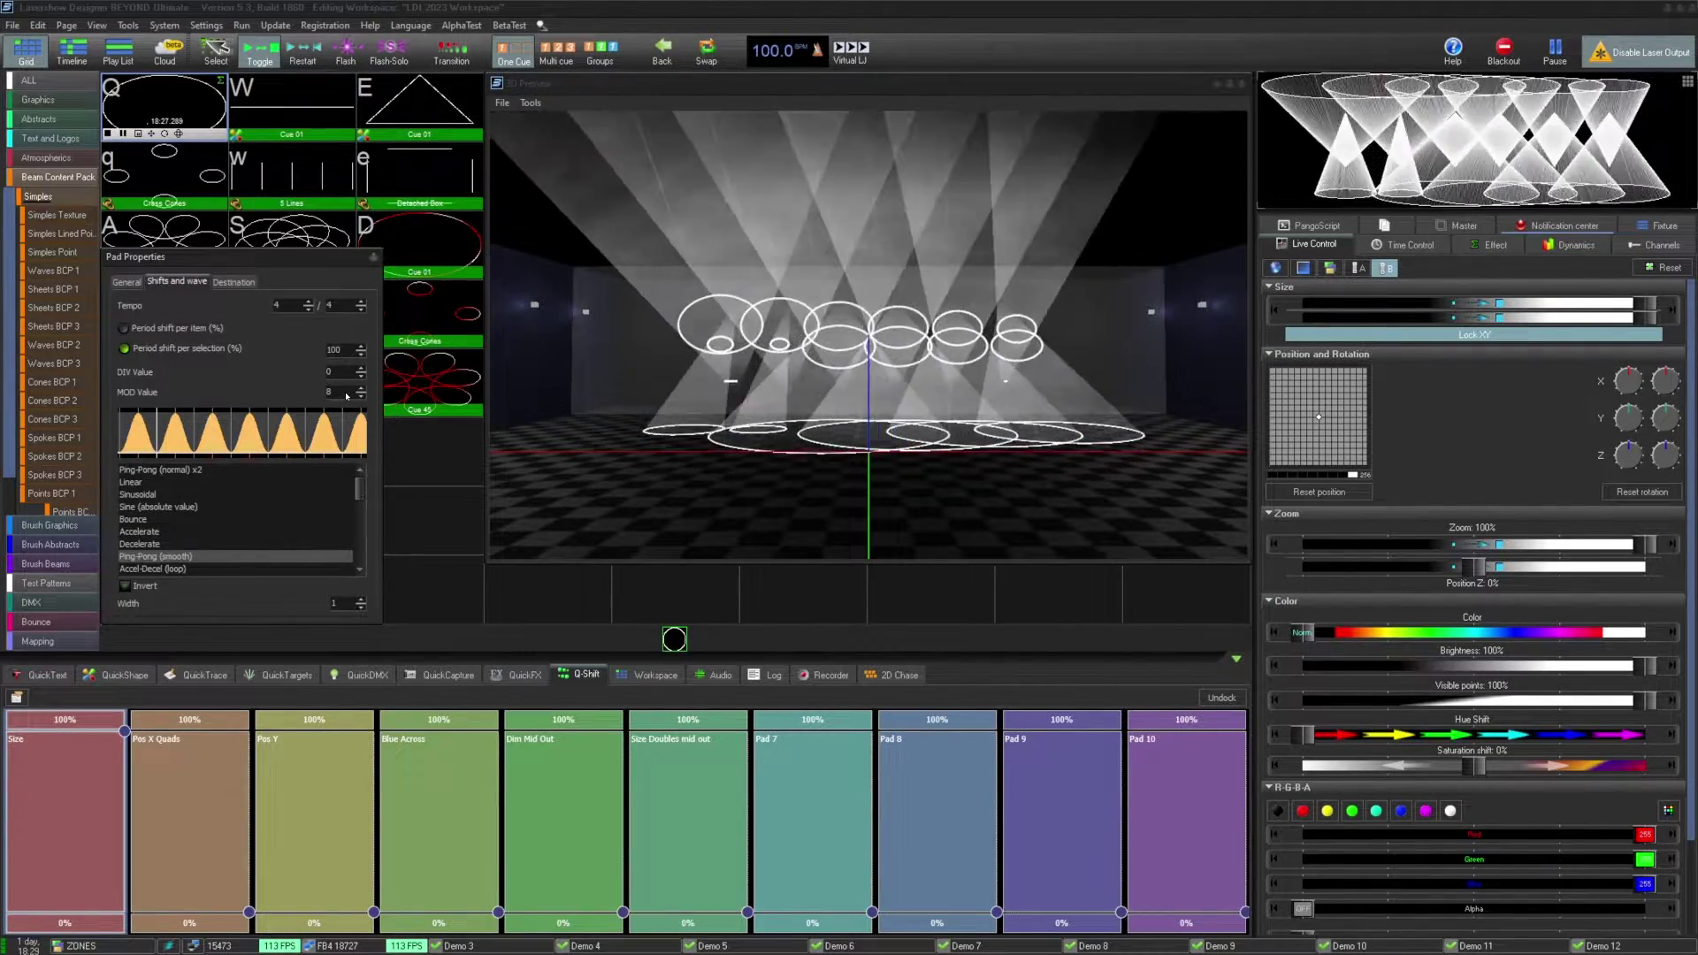
Step: Set the MOD value to 0, try the Linear, Bounce and Ping-Pong (smooth) waves, and choose Sine (absolute value)
scroll(346, 396, "down", 8)
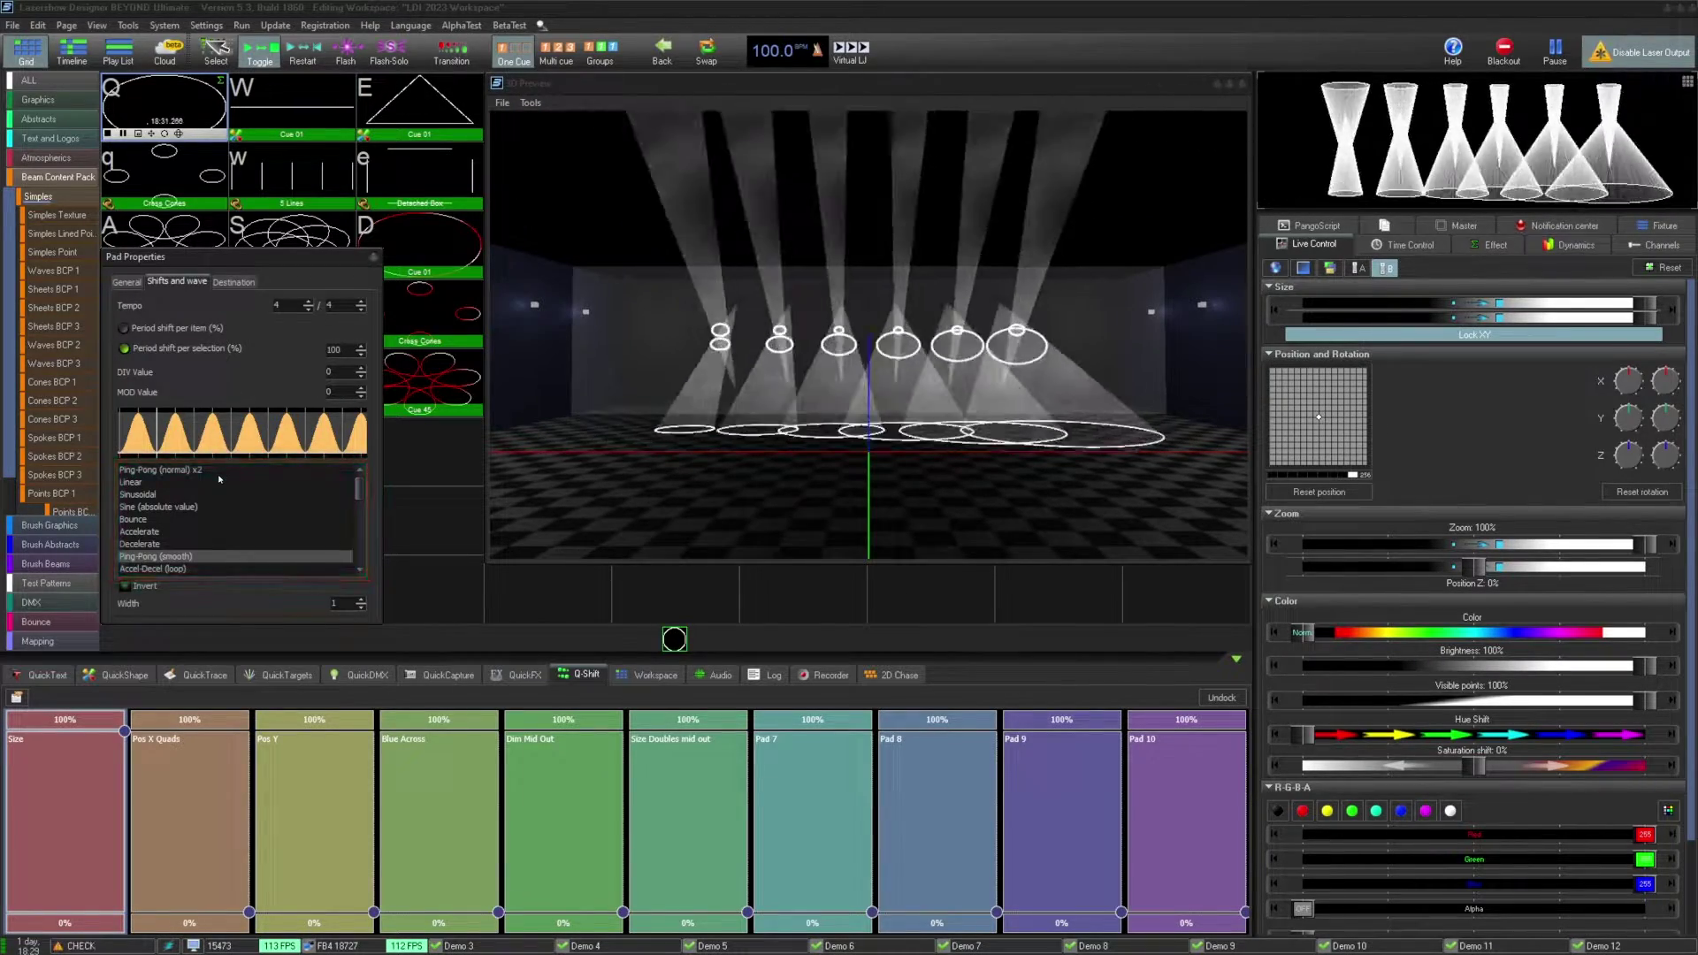
left_click(204, 470)
left_click(193, 483)
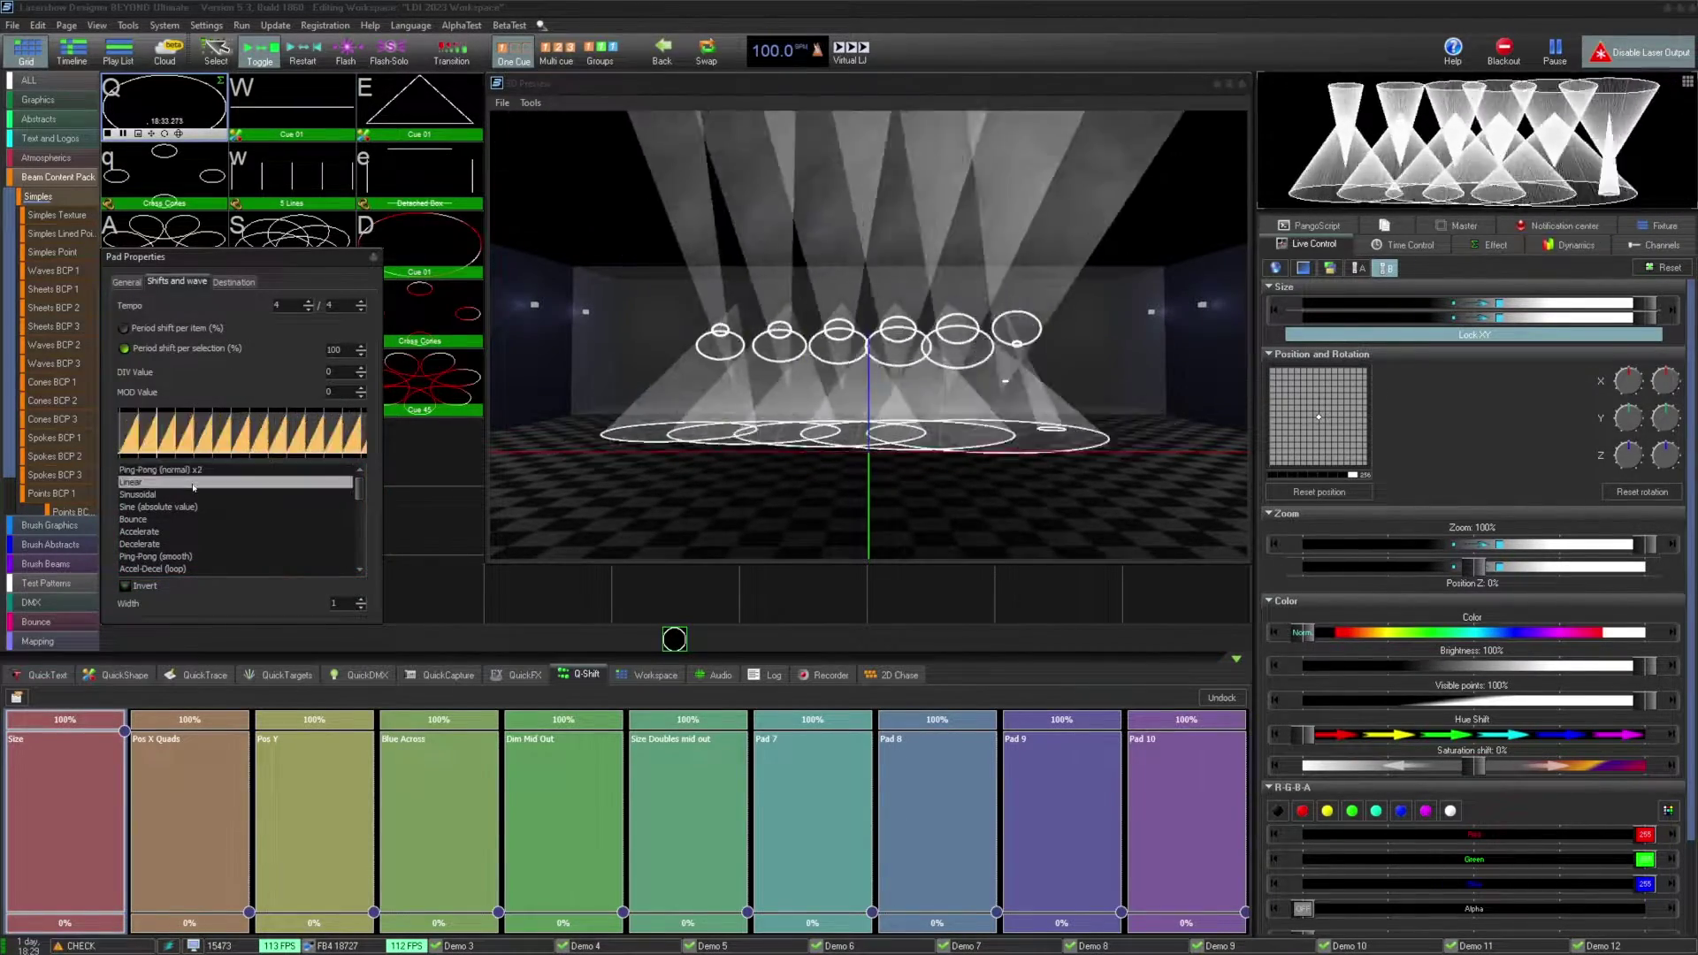
left_click(192, 507)
left_click(187, 520)
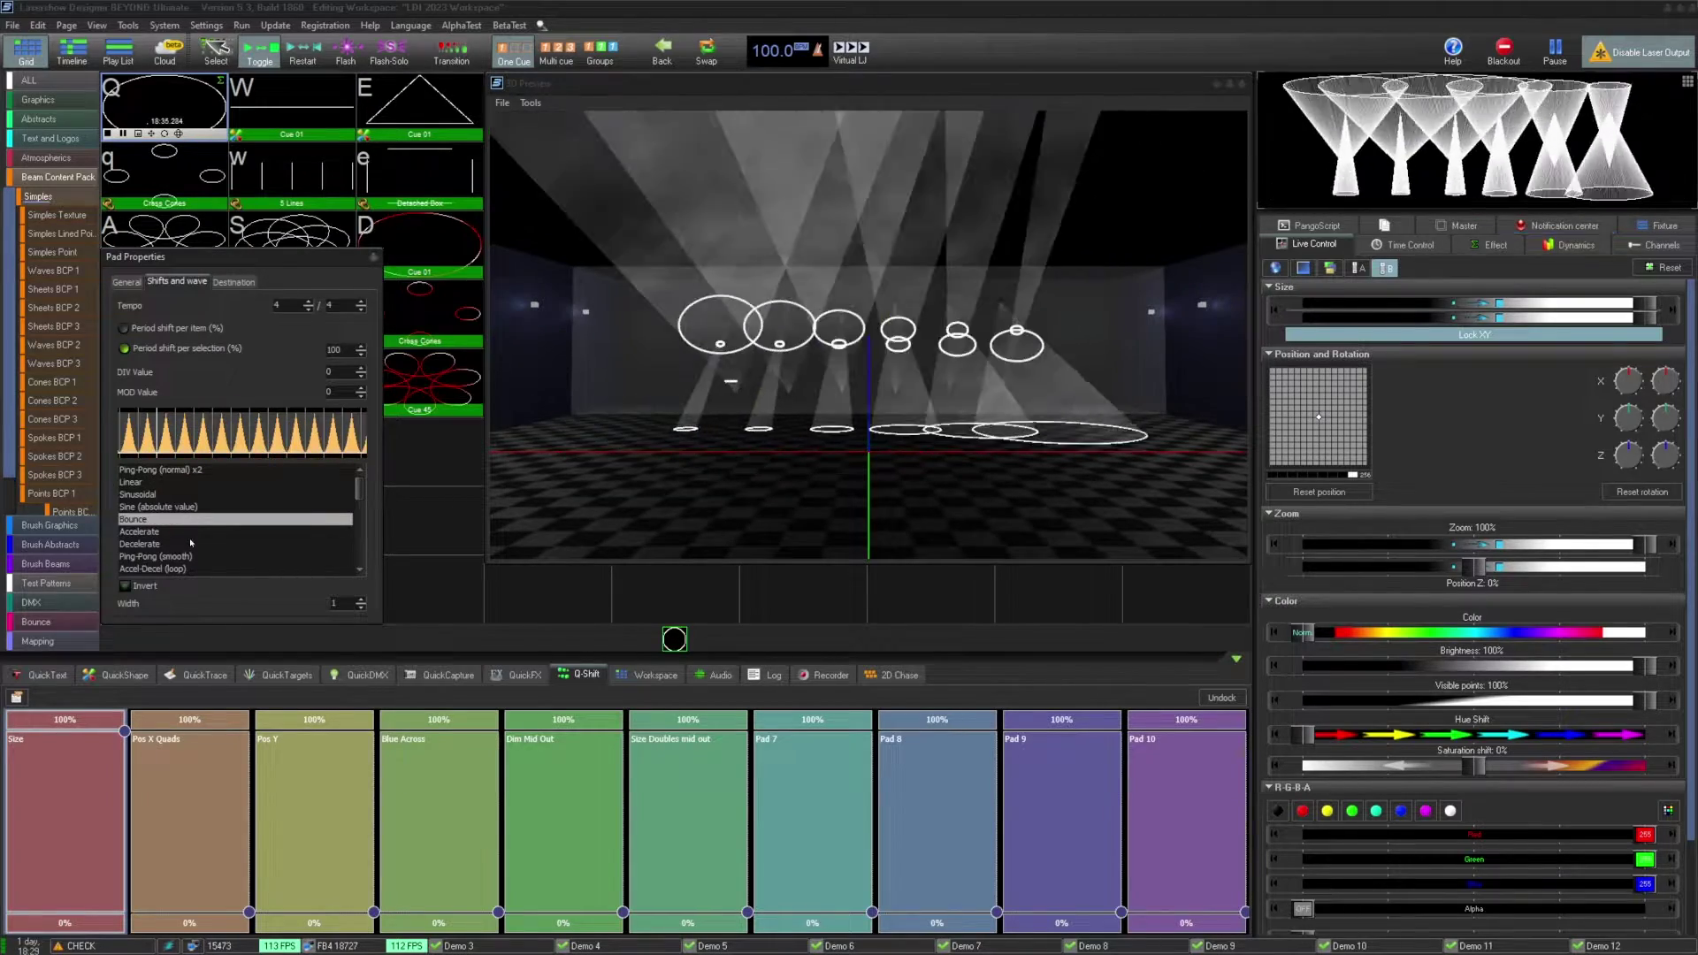
left_click(186, 557)
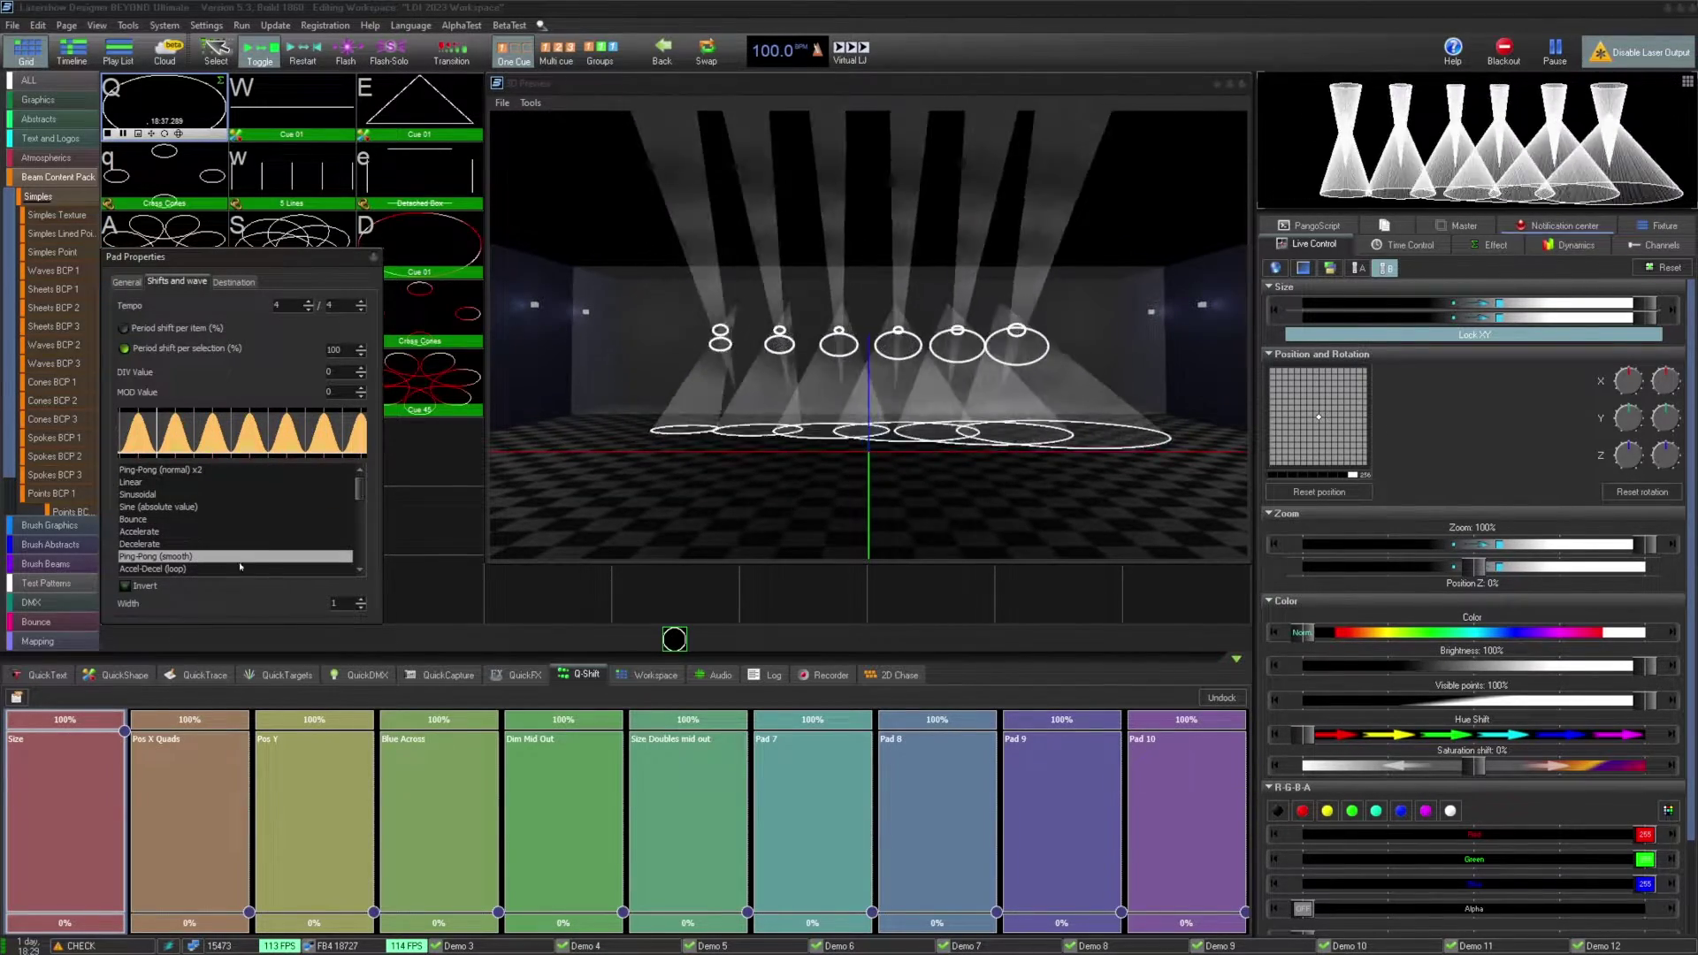
left_click(168, 506)
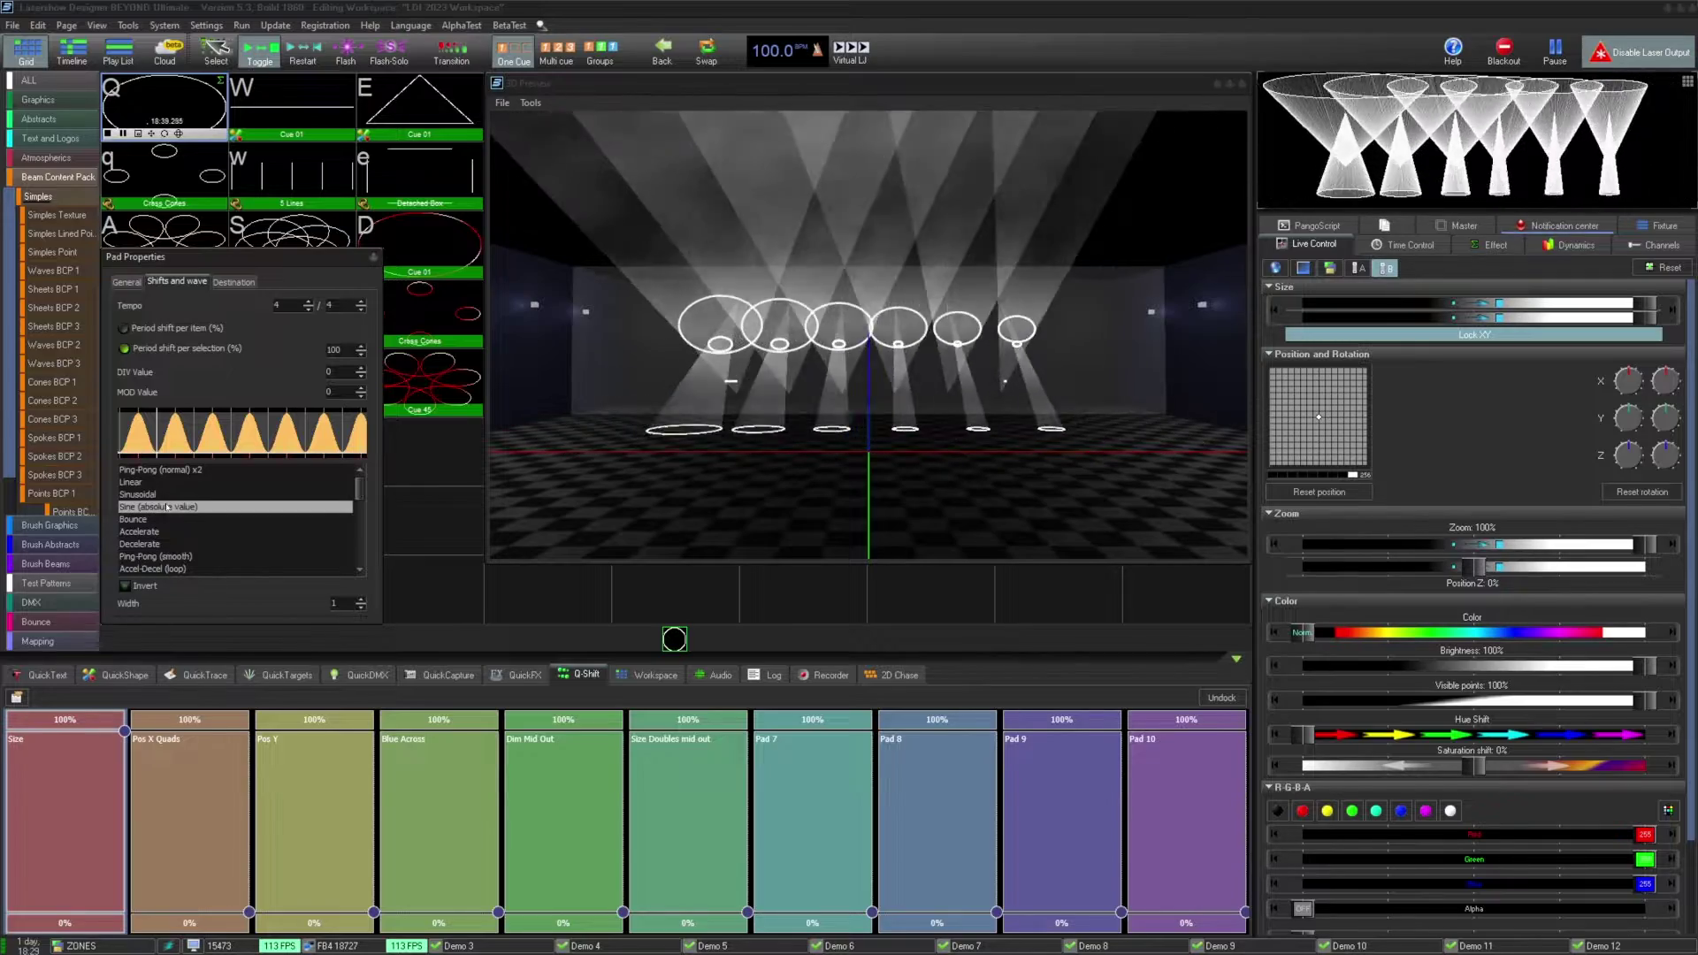
Step: Try inverting the Size pad's wave, restore its normal direction, and set the wave width to 2
left_click(155, 587)
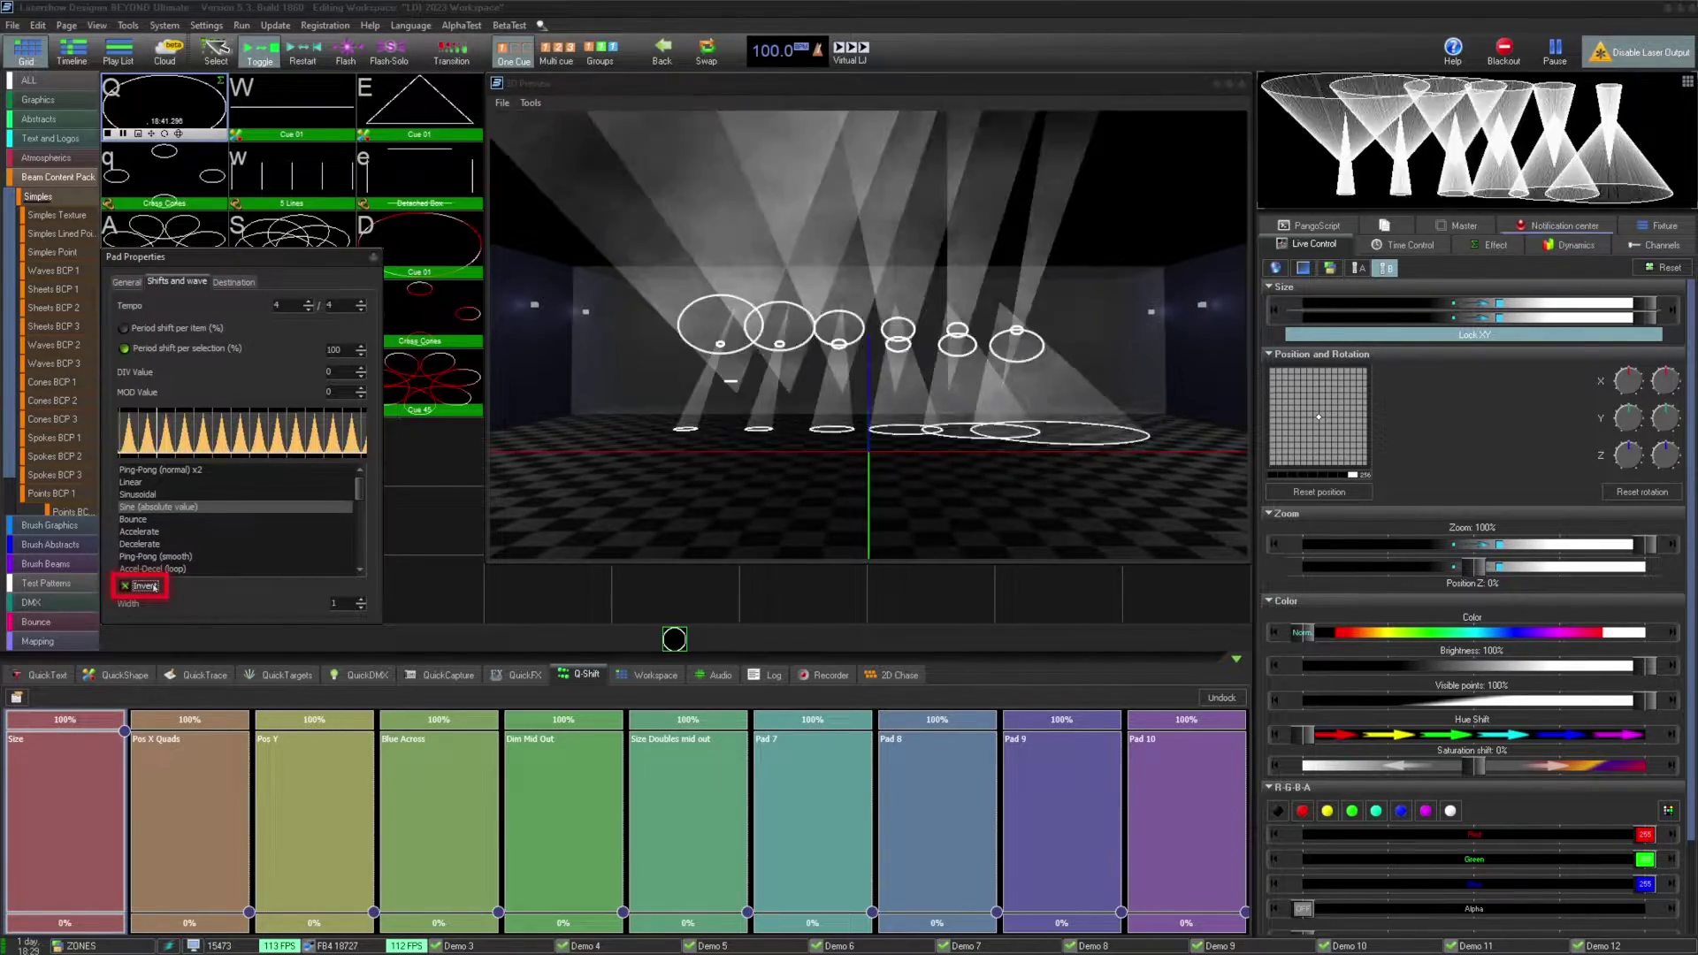
left_click(154, 587)
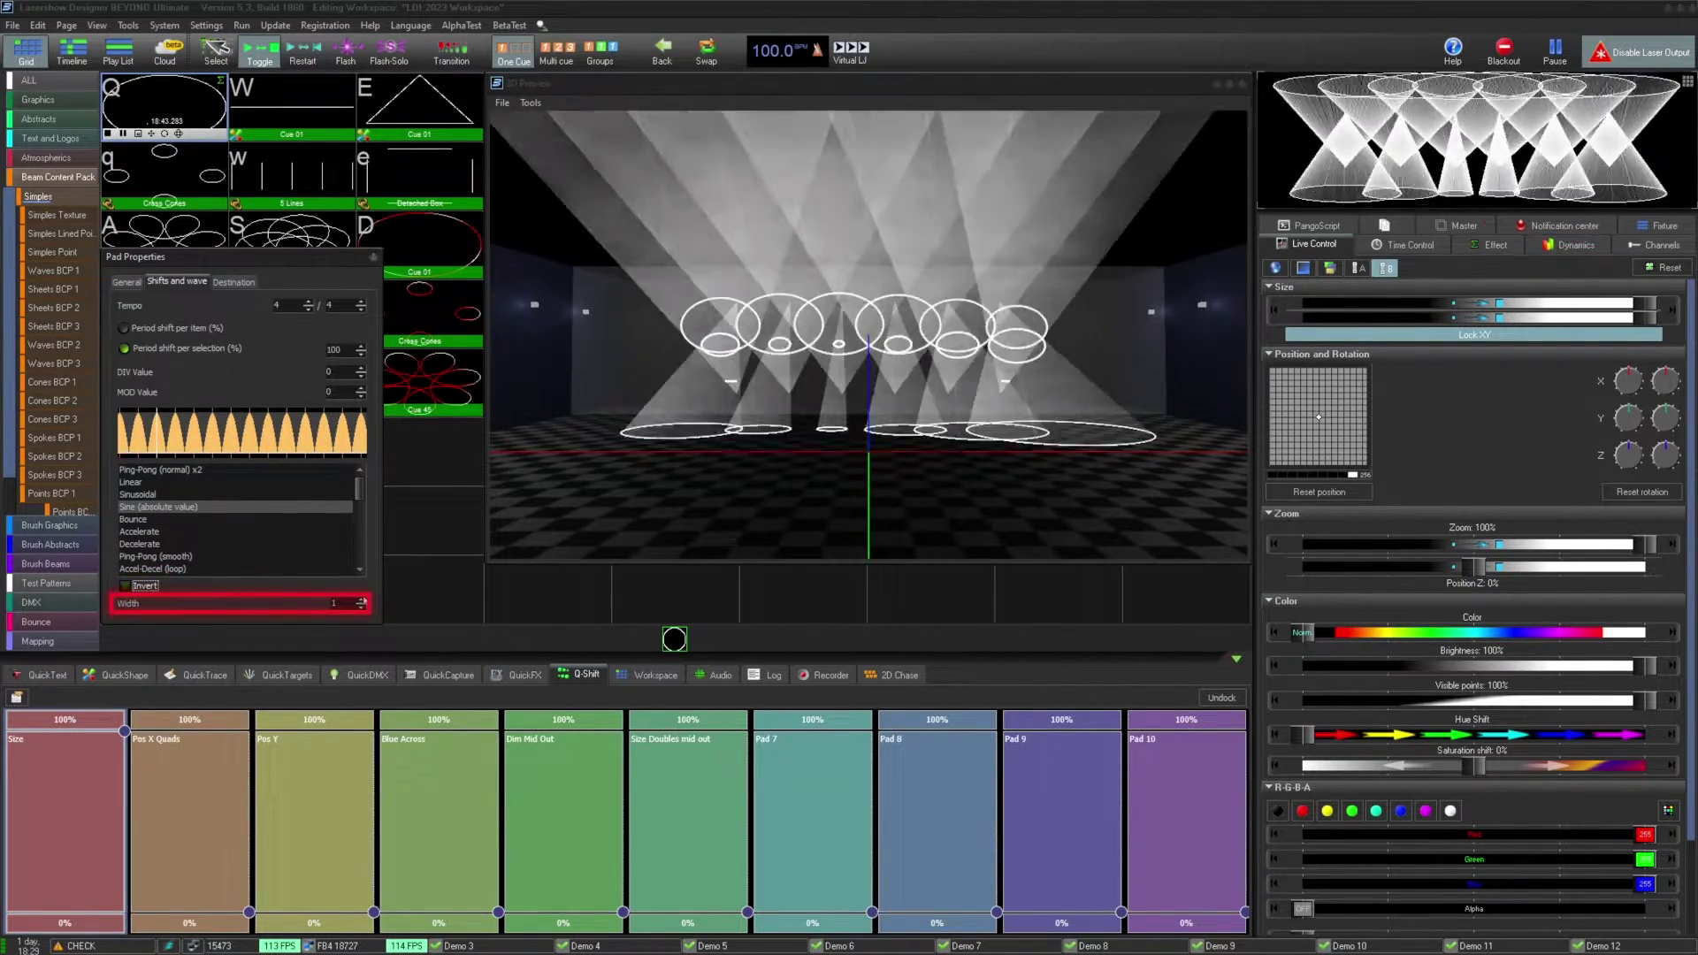
left_click(362, 600)
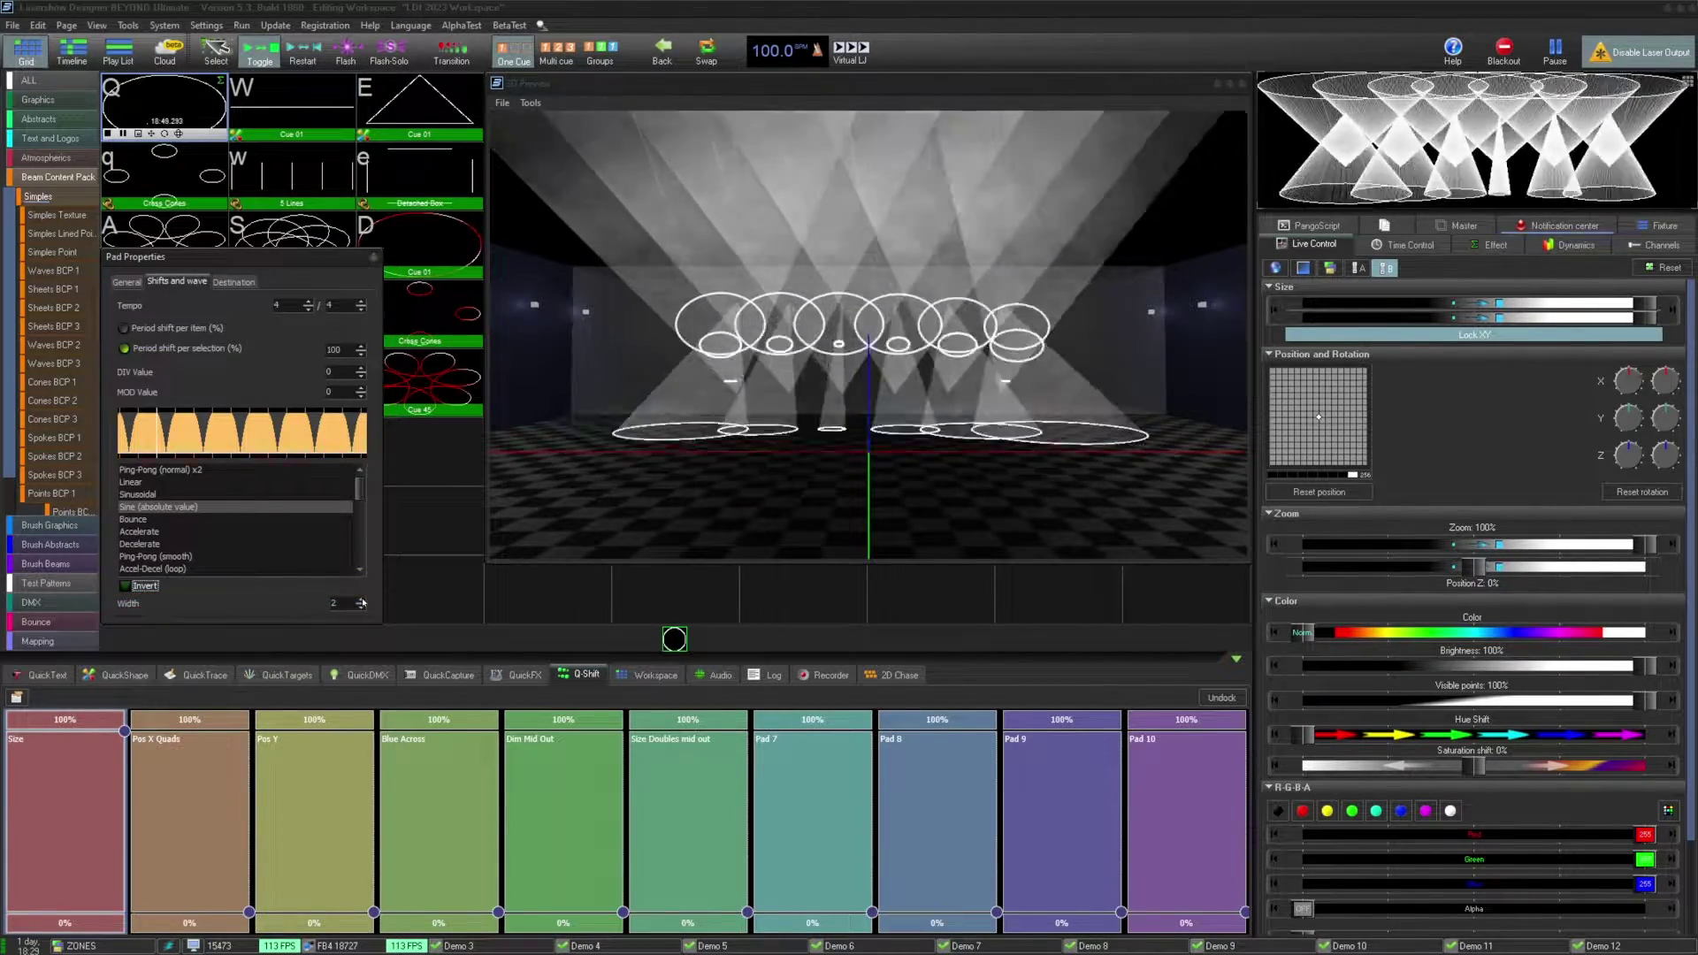
Step: Show the Size pad's destination settings and compare them with the selected destinations in the Q cue's properties
left_click(235, 281)
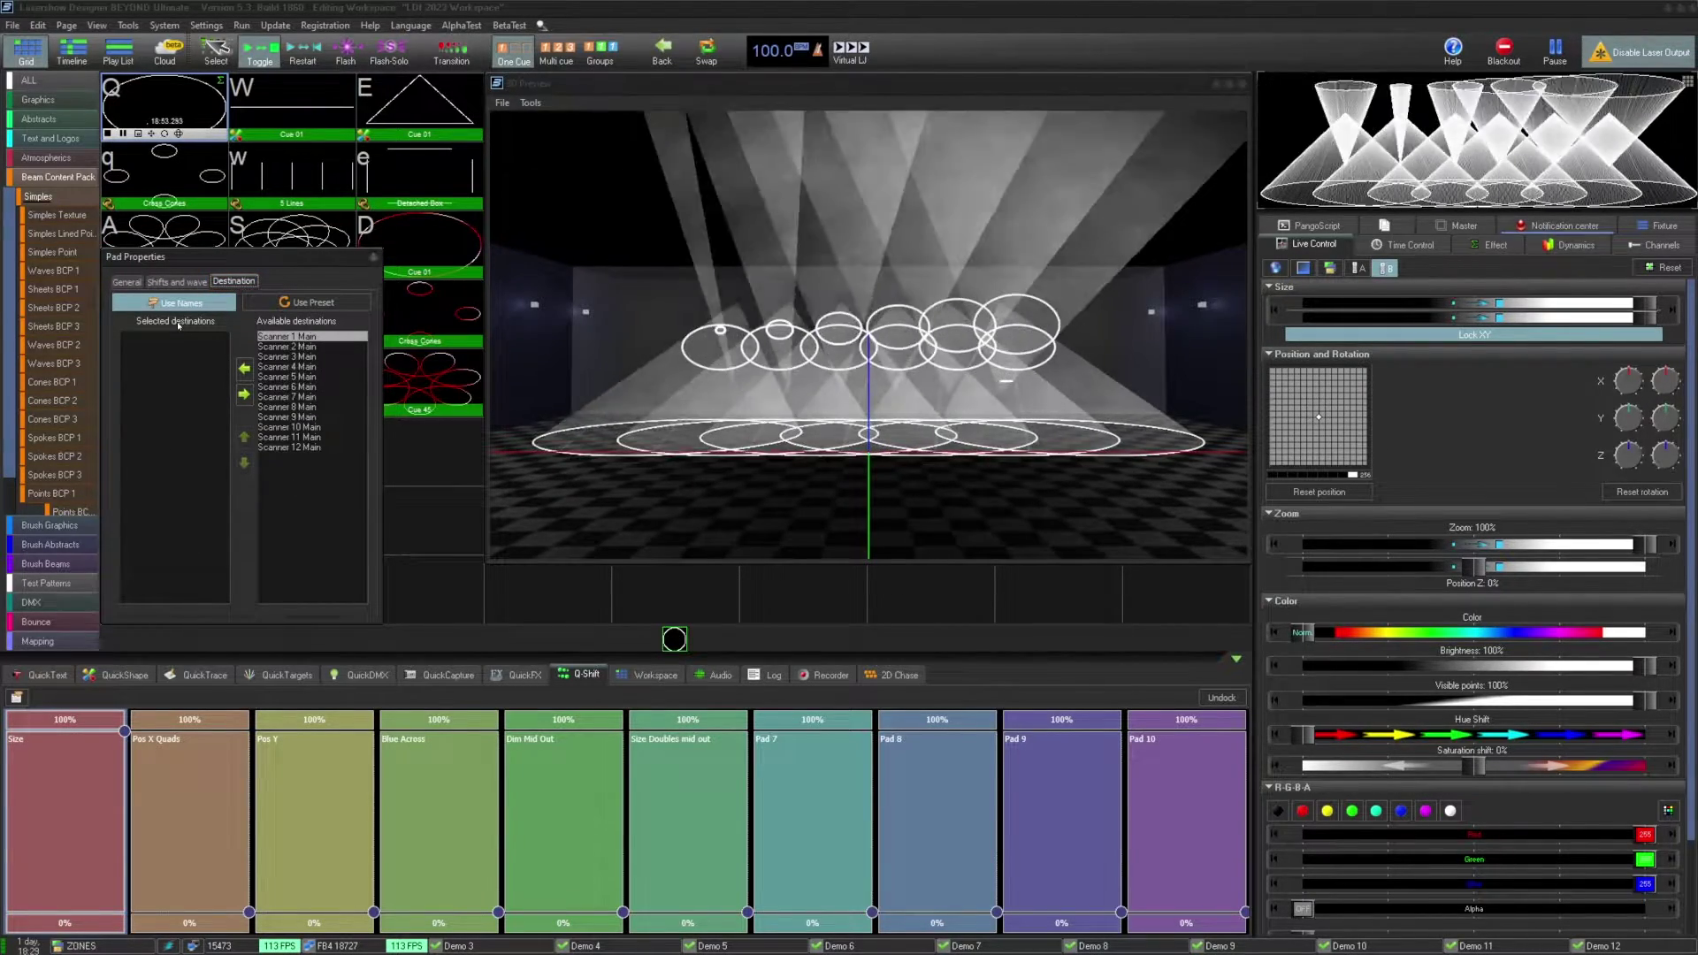
right_click(161, 109)
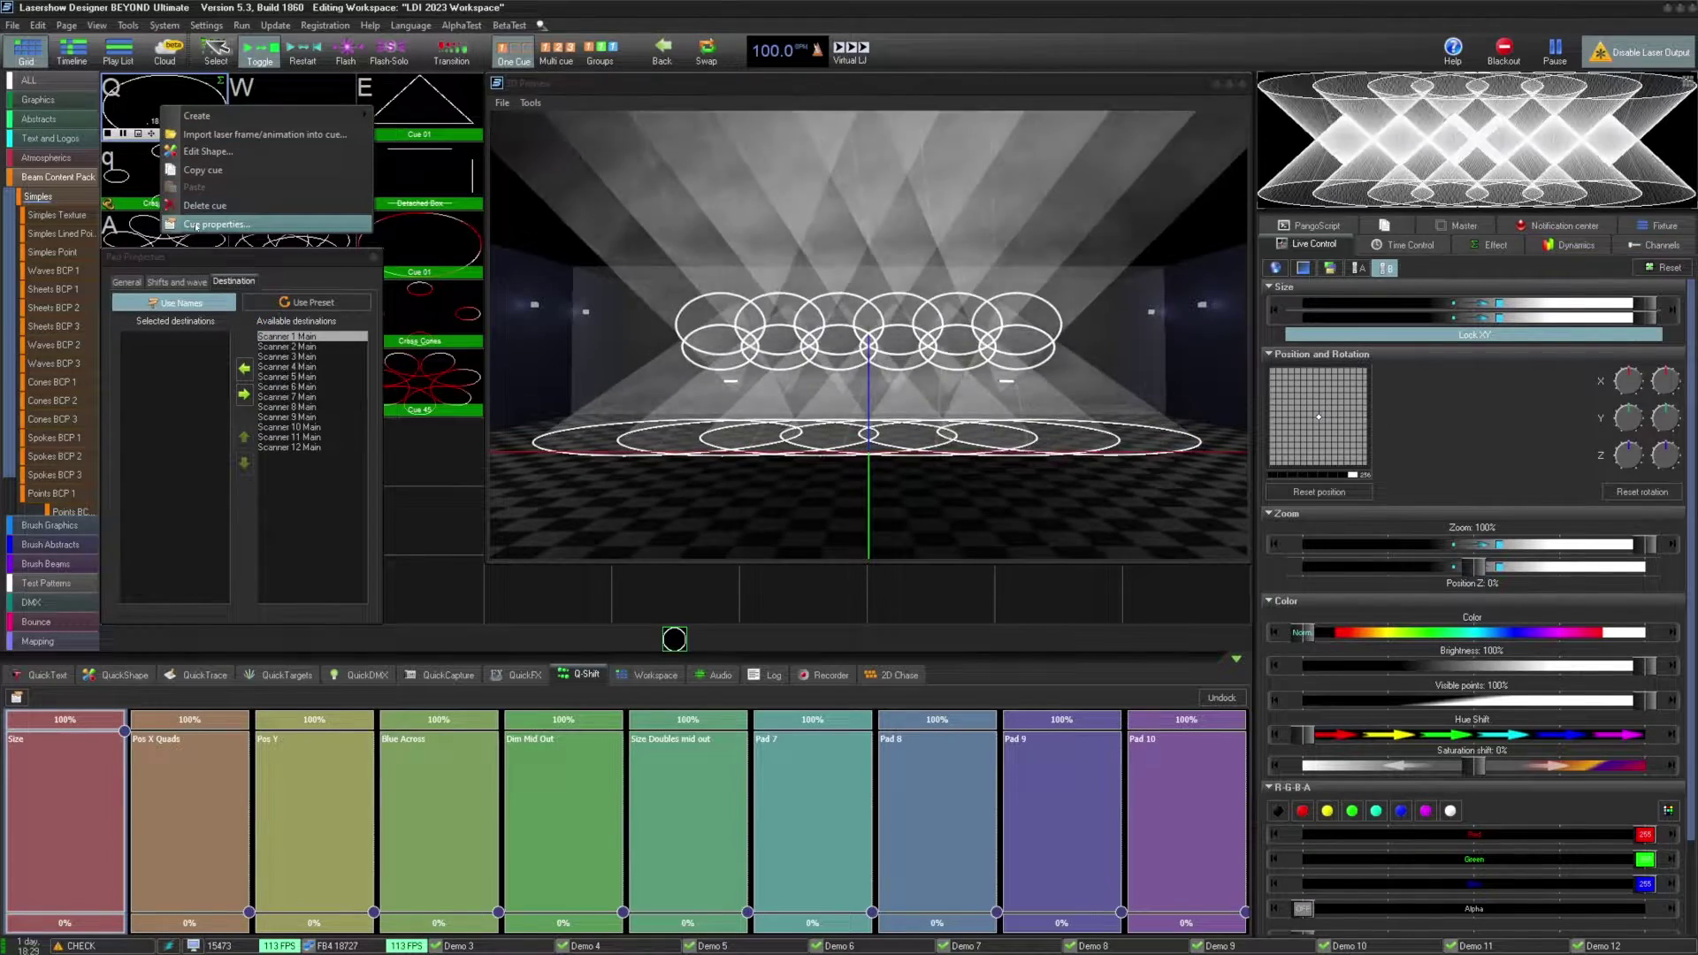
left_click(196, 226)
left_click(801, 337)
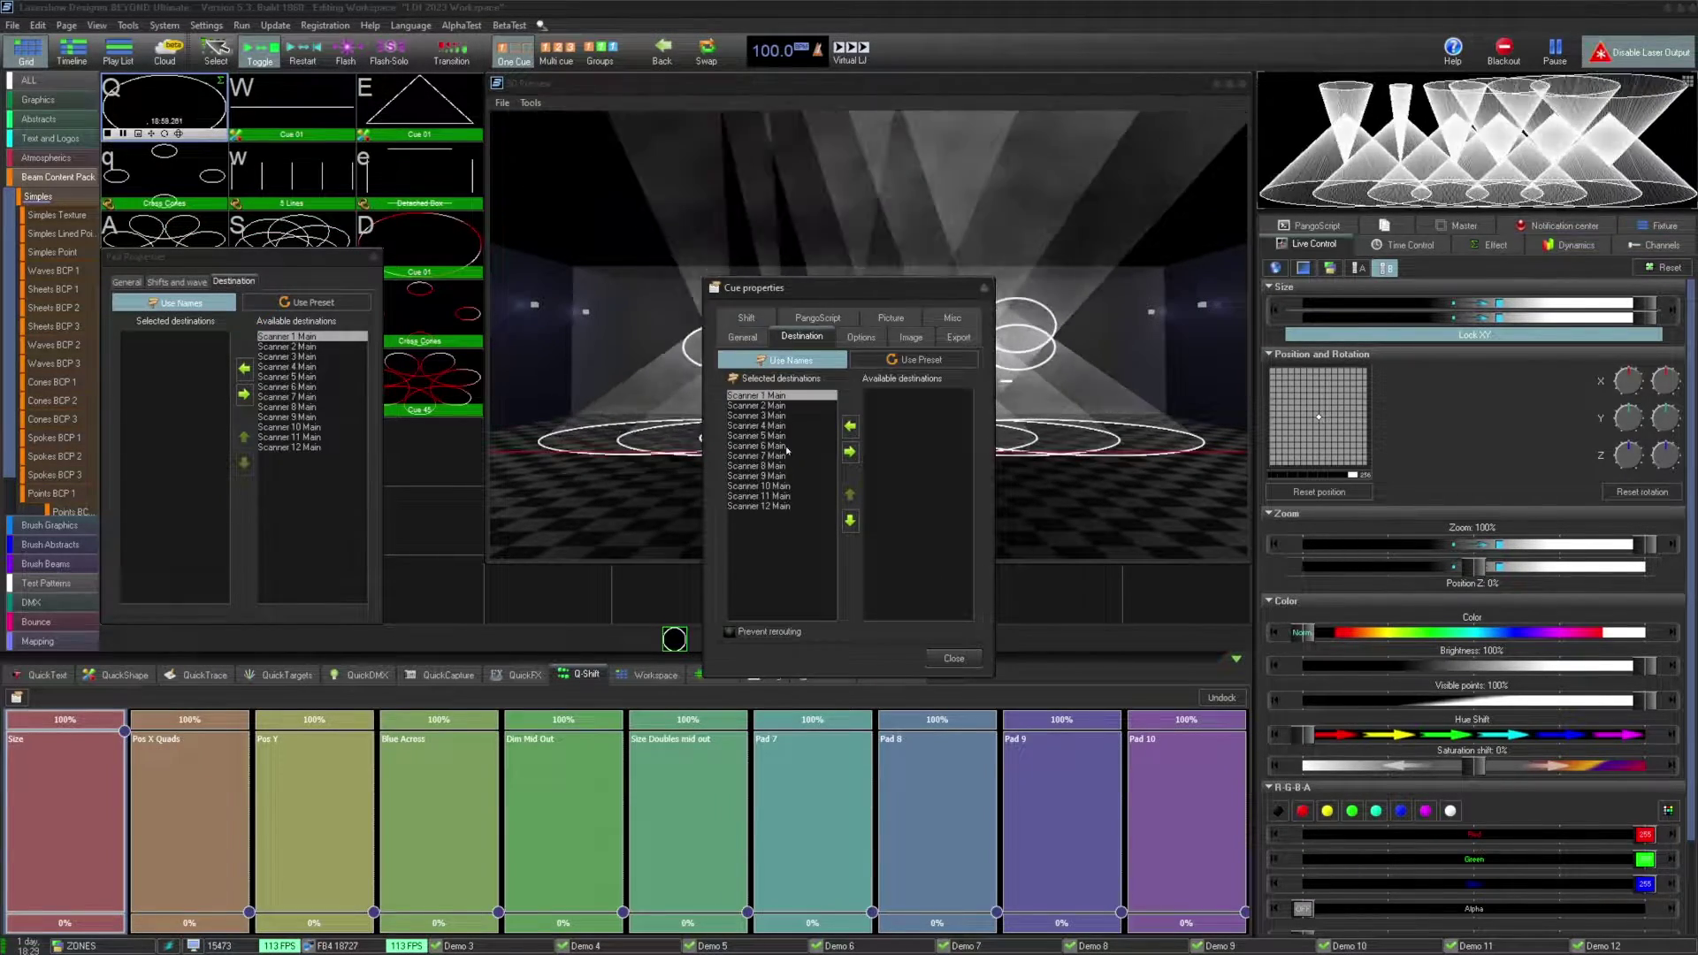
left_click(952, 658)
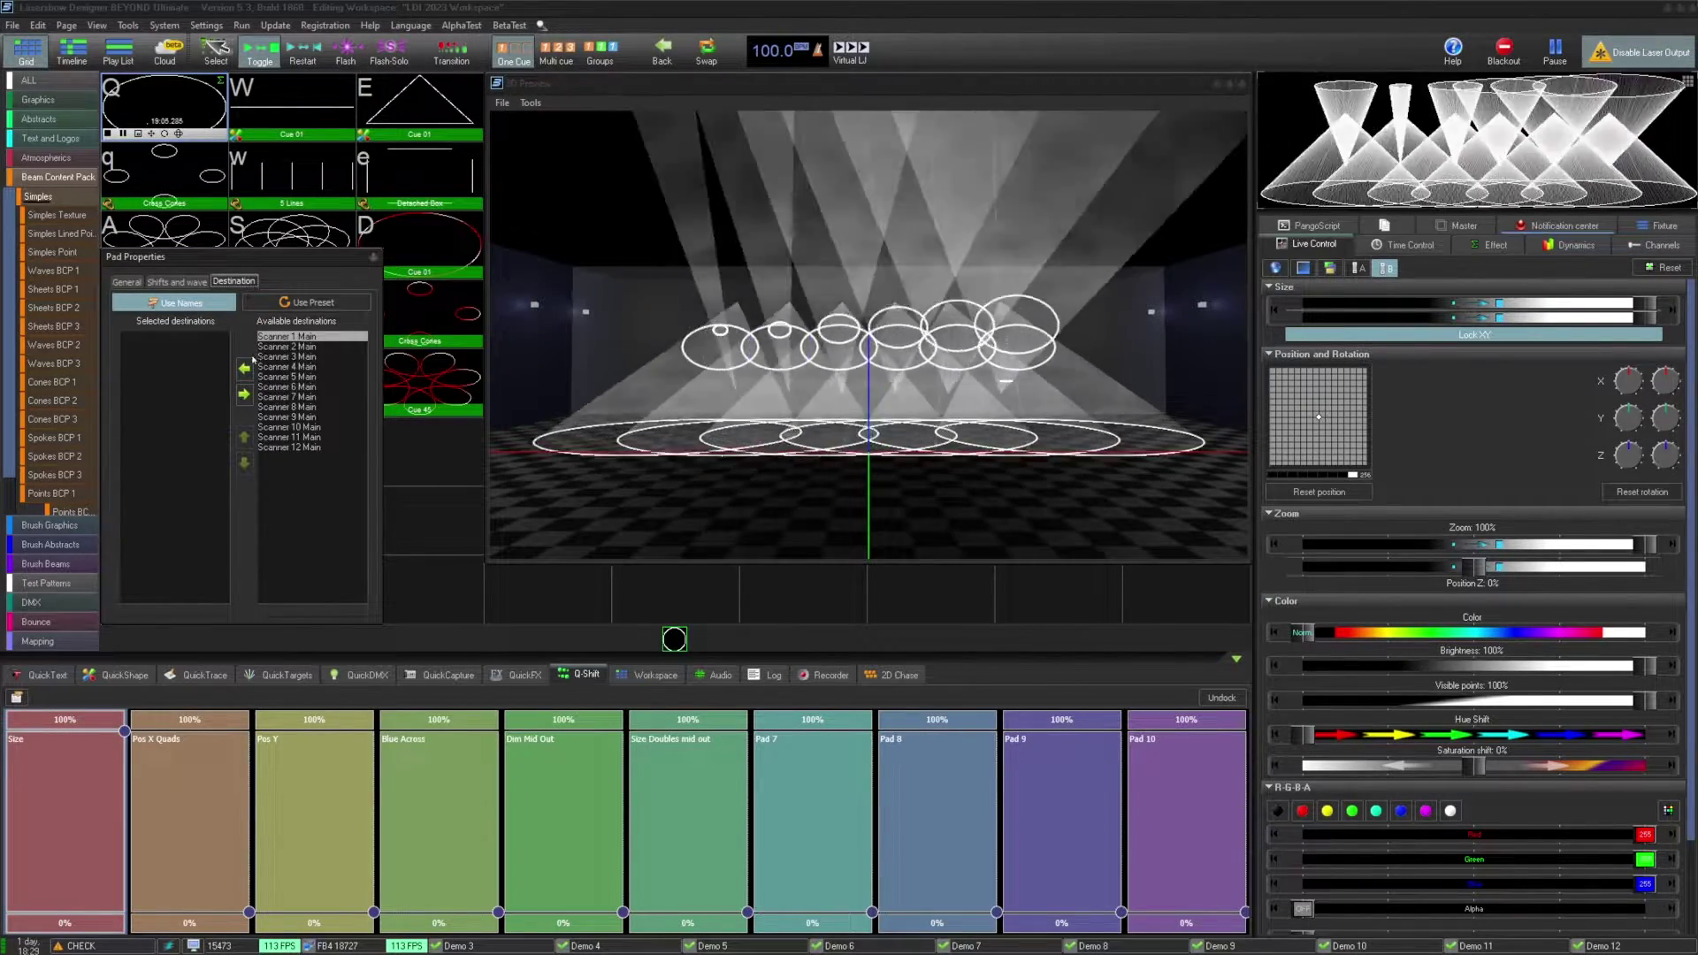
Step: Add Scanner 1, 6, 7 and 12 Main, in that order, to the Size pad's selected destinations
left_click(250, 369)
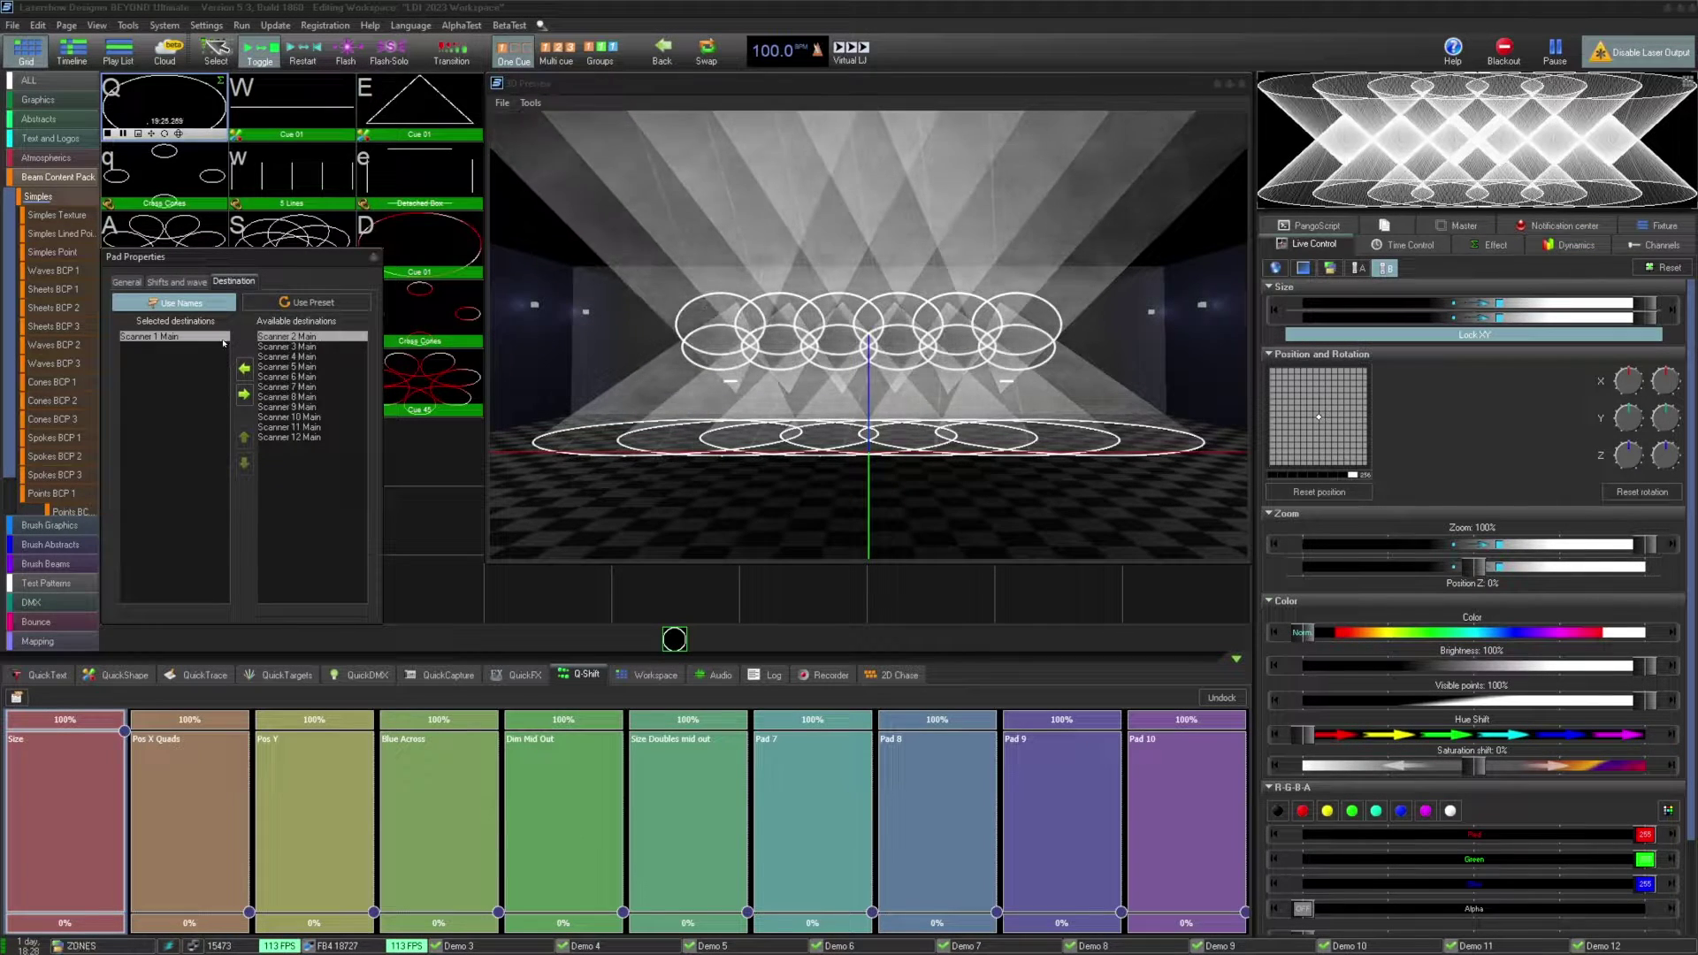
double_click(307, 377)
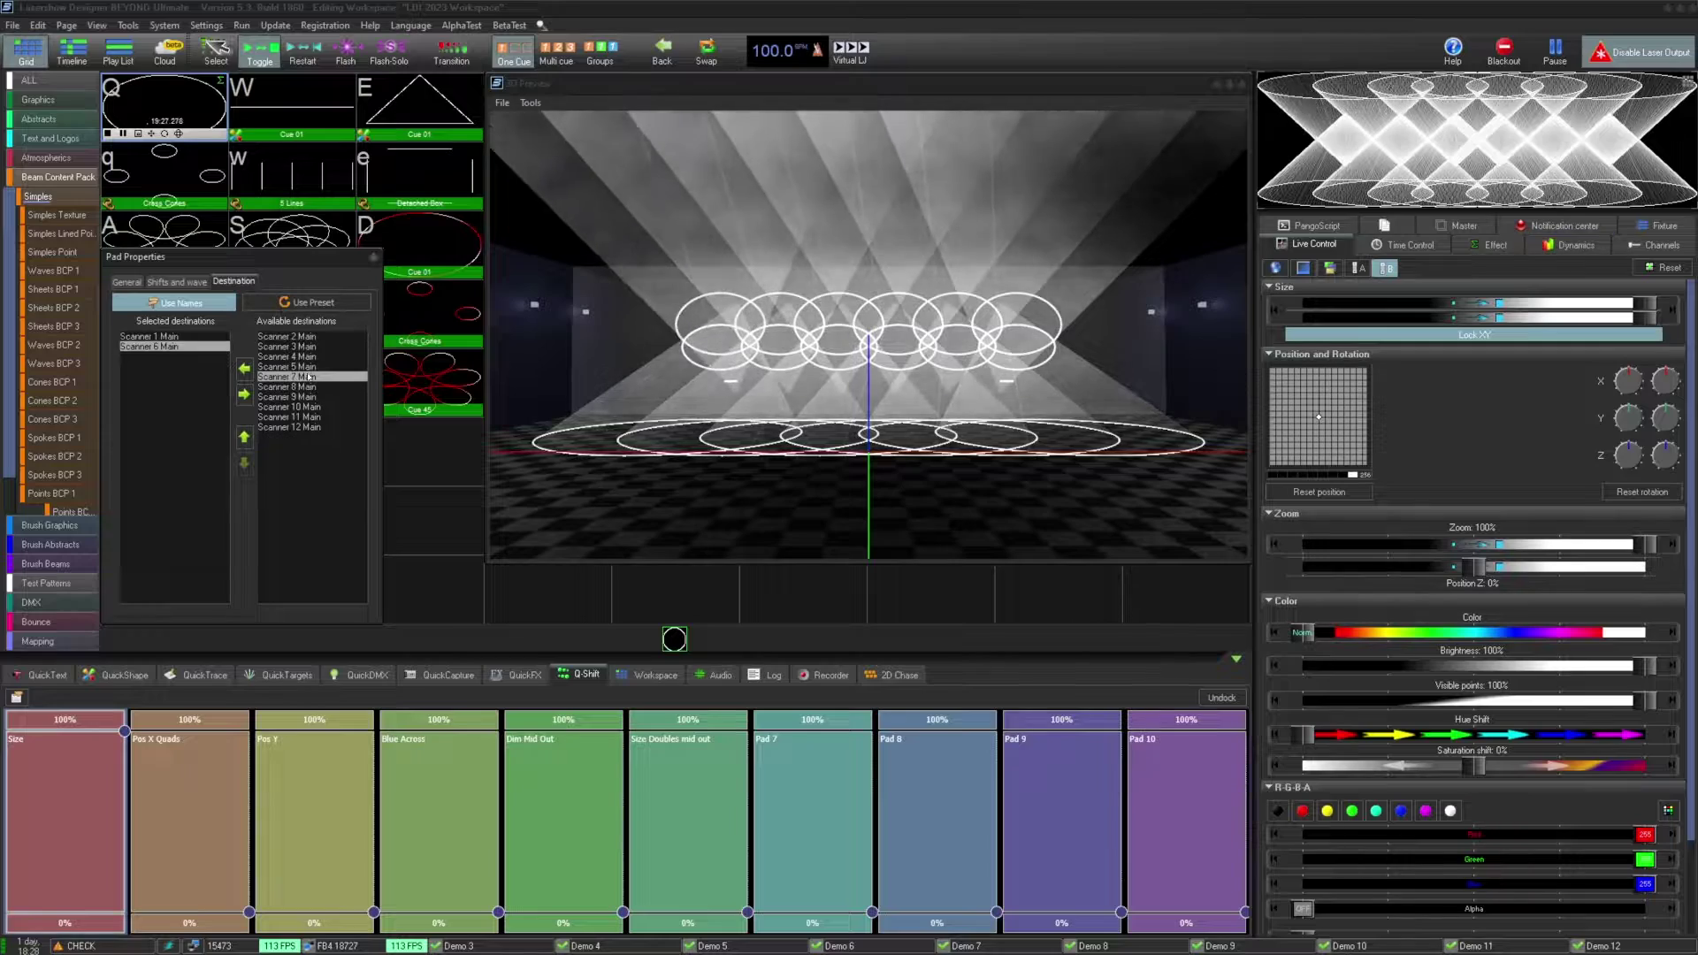
double_click(307, 377)
double_click(292, 417)
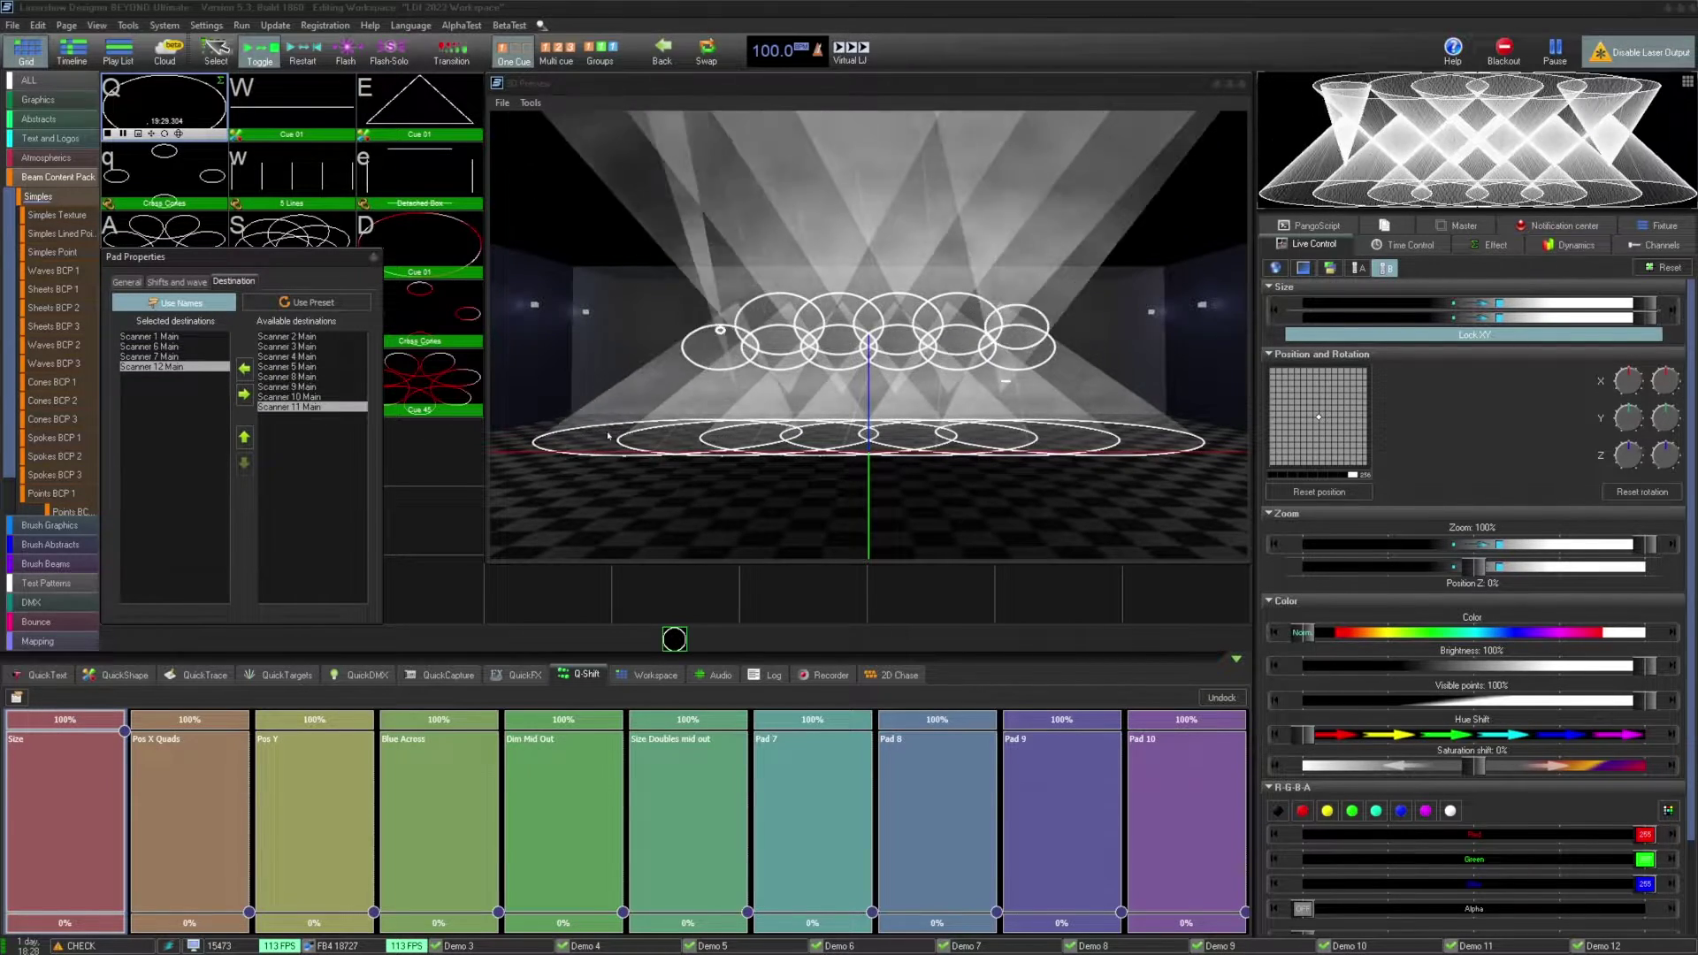
Step: Add the remaining scanners to the Size pad's selected destinations in the order 2, 5, 8, 11, 3, 4, 9, 10
double_click(297, 337)
double_click(309, 356)
double_click(310, 358)
double_click(301, 377)
double_click(319, 338)
double_click(319, 338)
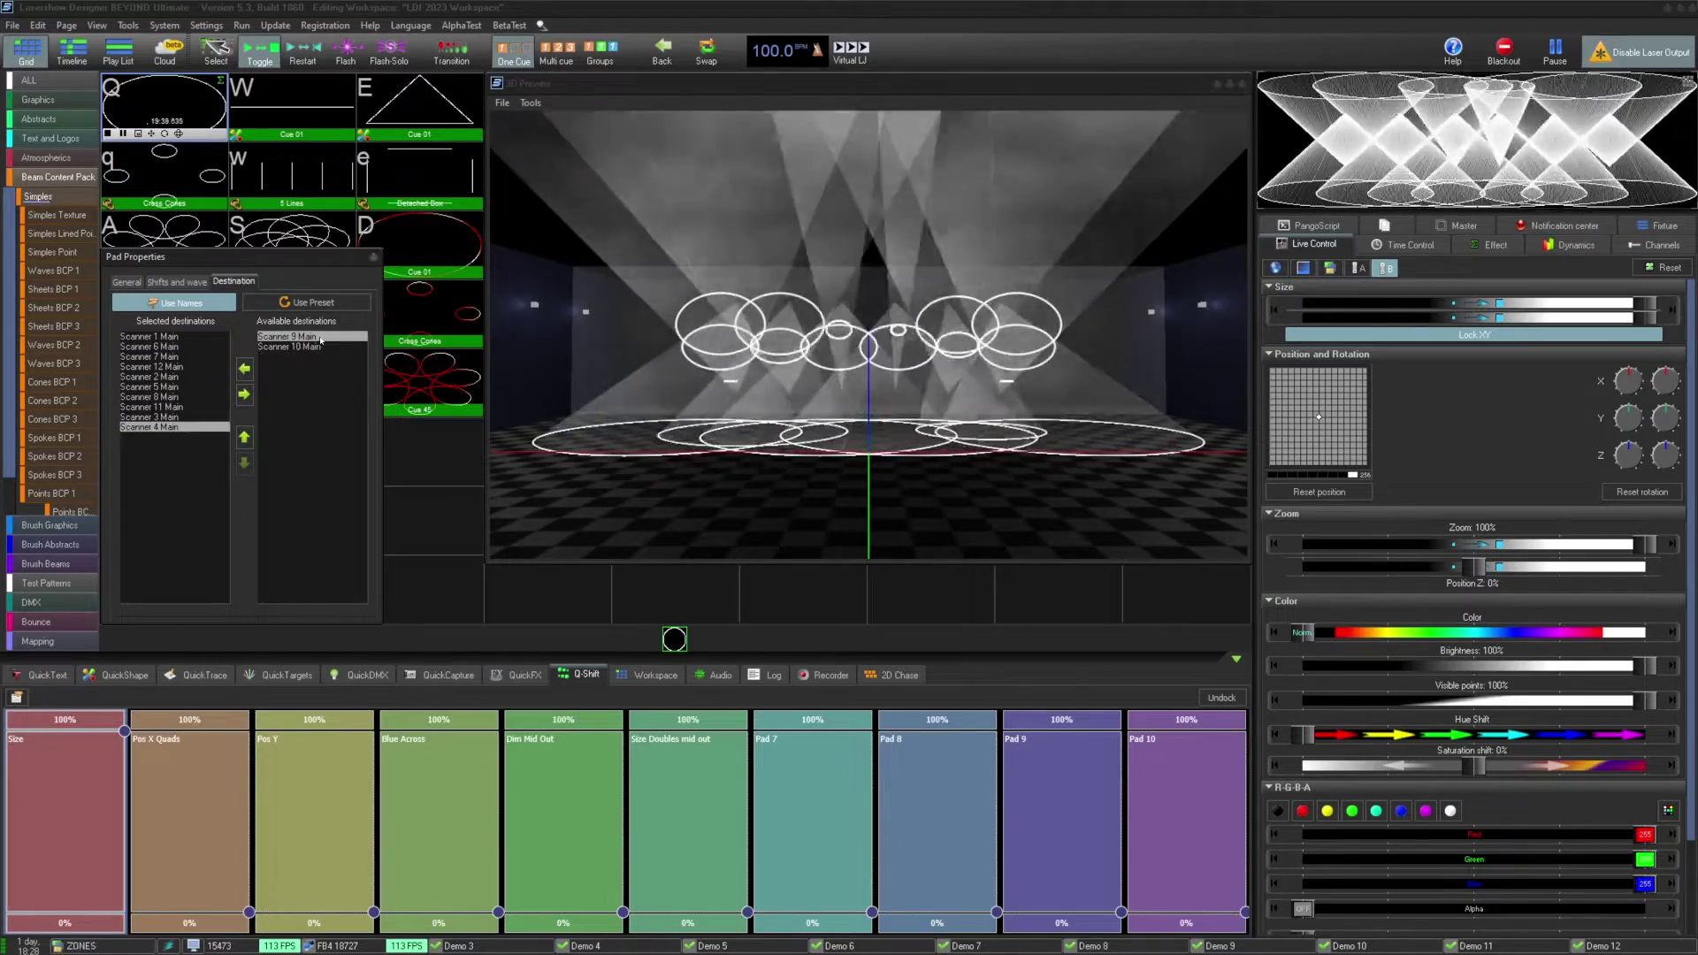
double_click(320, 339)
double_click(321, 341)
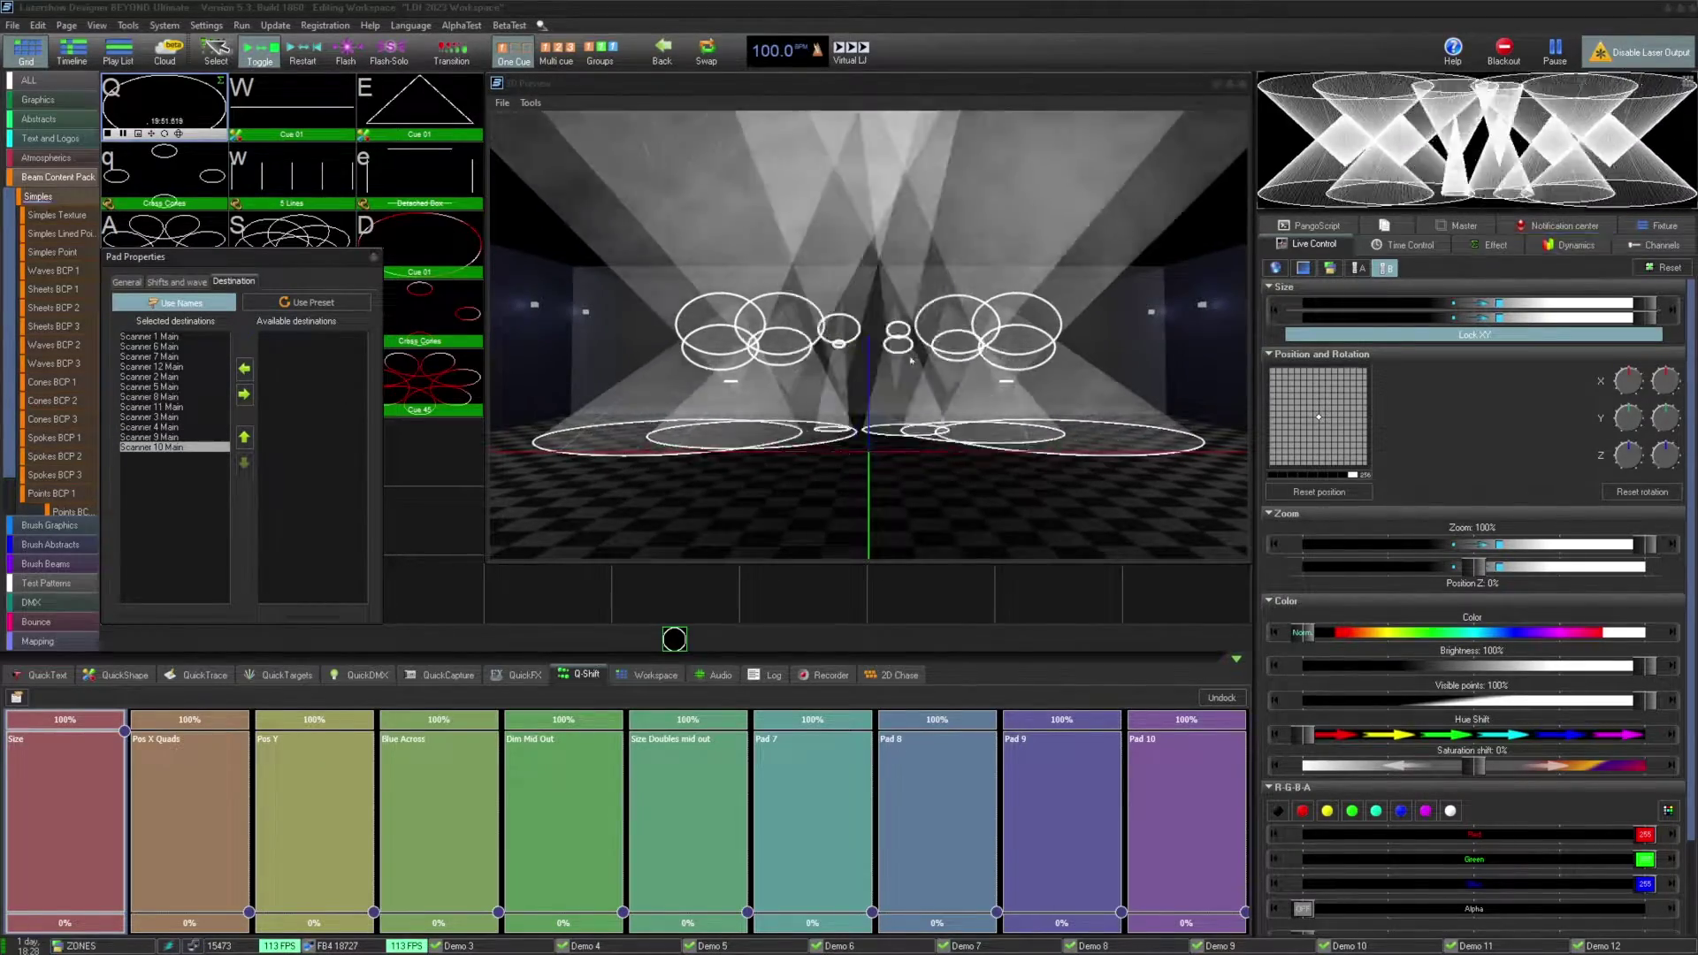
left_click(173, 337)
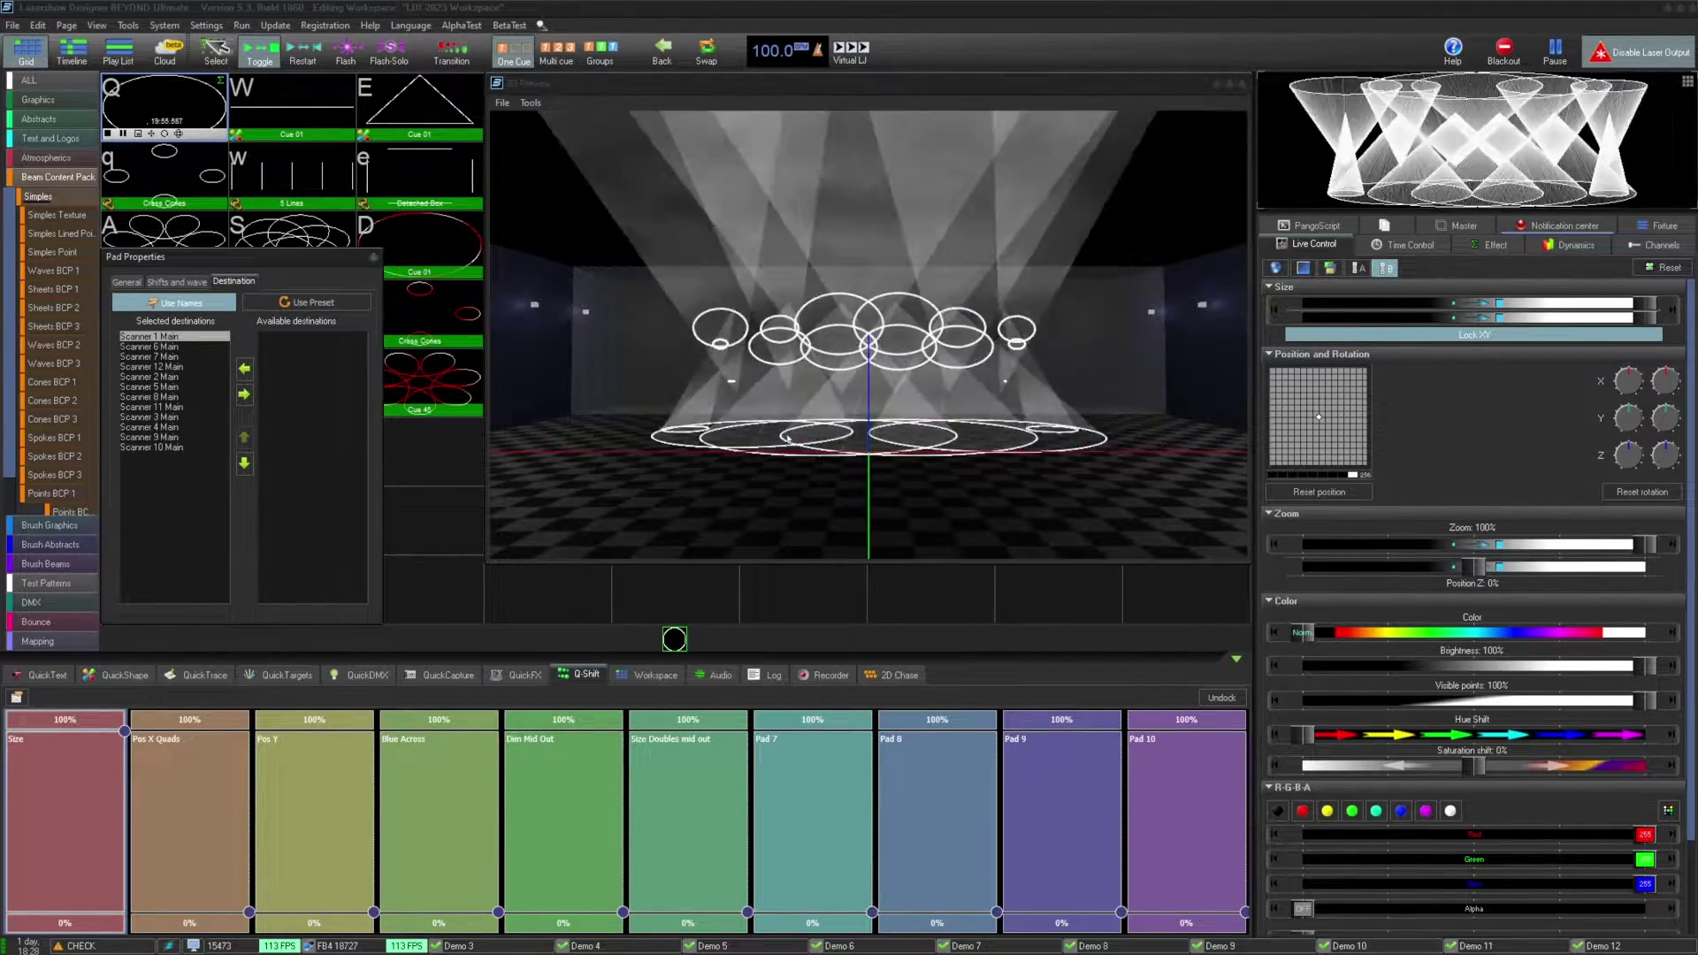
Step: Return to the Size pad's shift and wave settings and raise the DIV value through 2 to 4
left_click(177, 281)
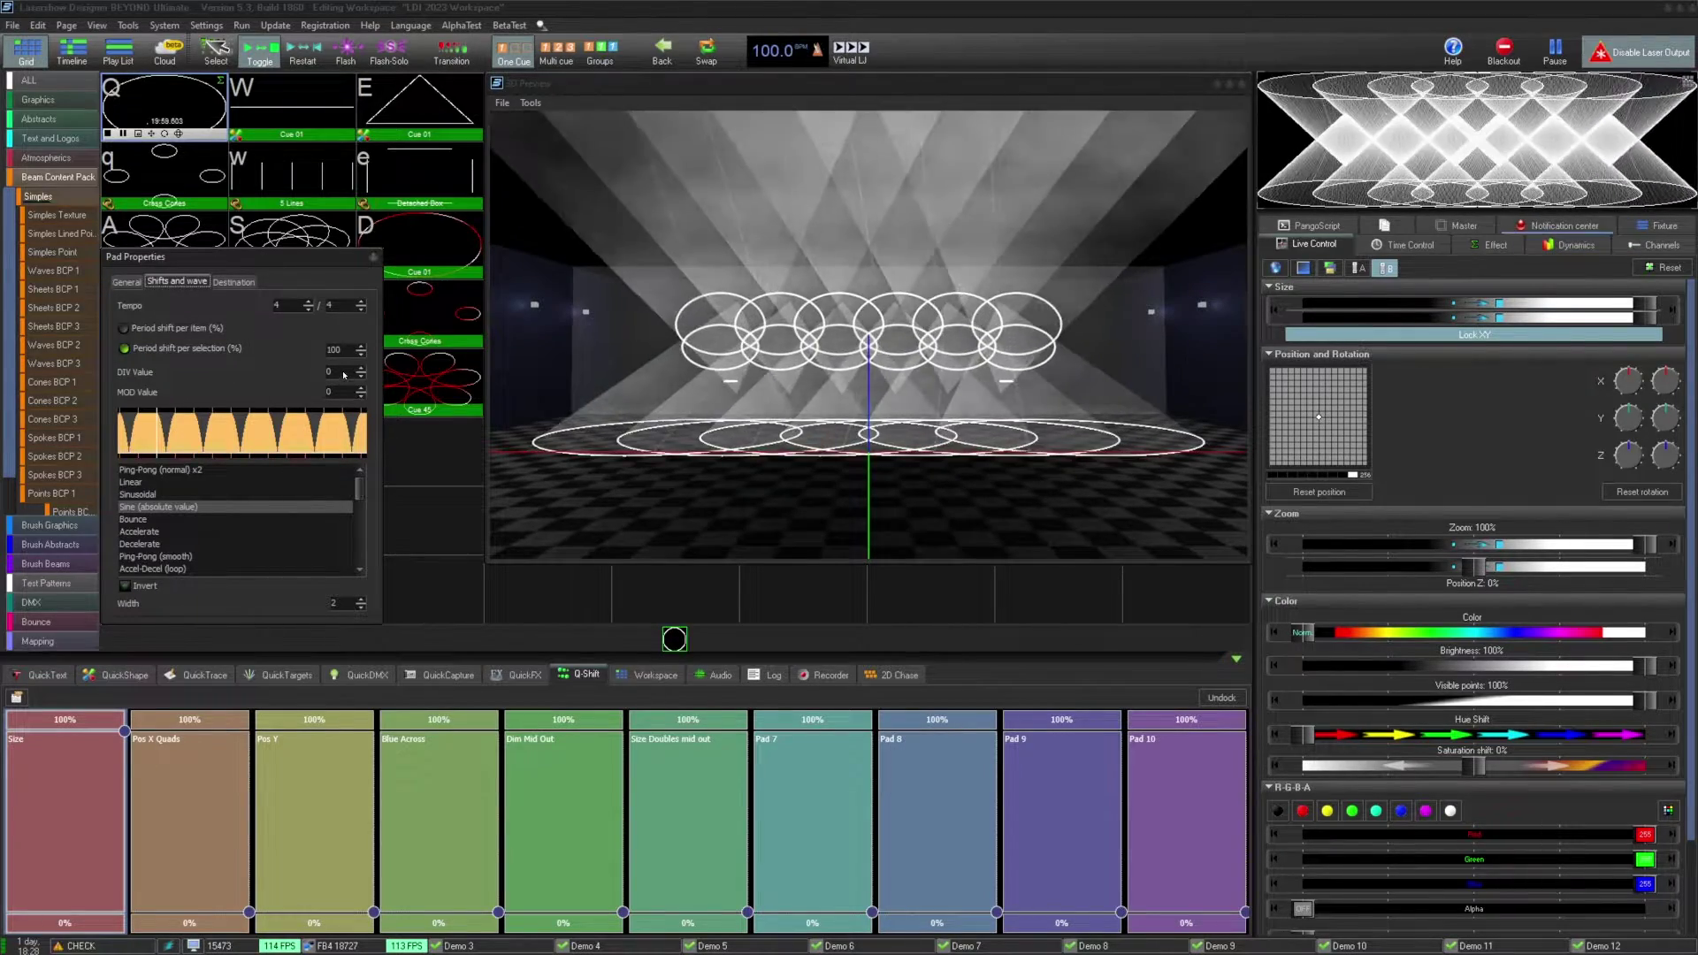
scroll(344, 375, "up", 1)
scroll(344, 375, "up", 1)
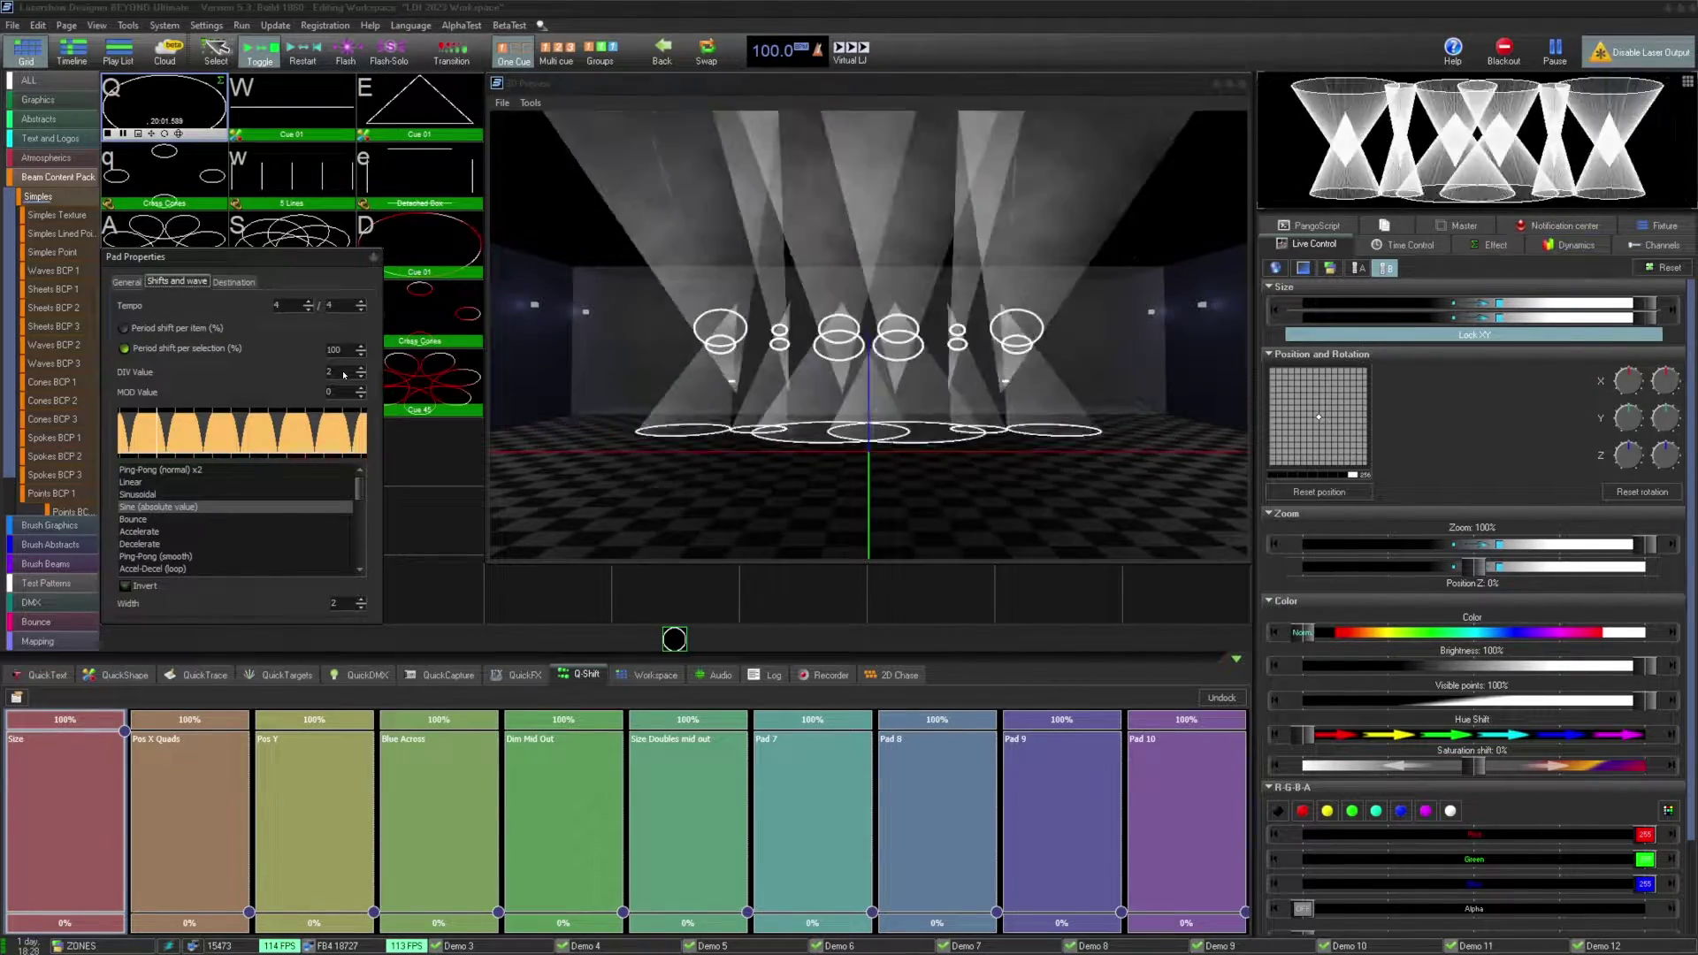
scroll(344, 375, "up", 2)
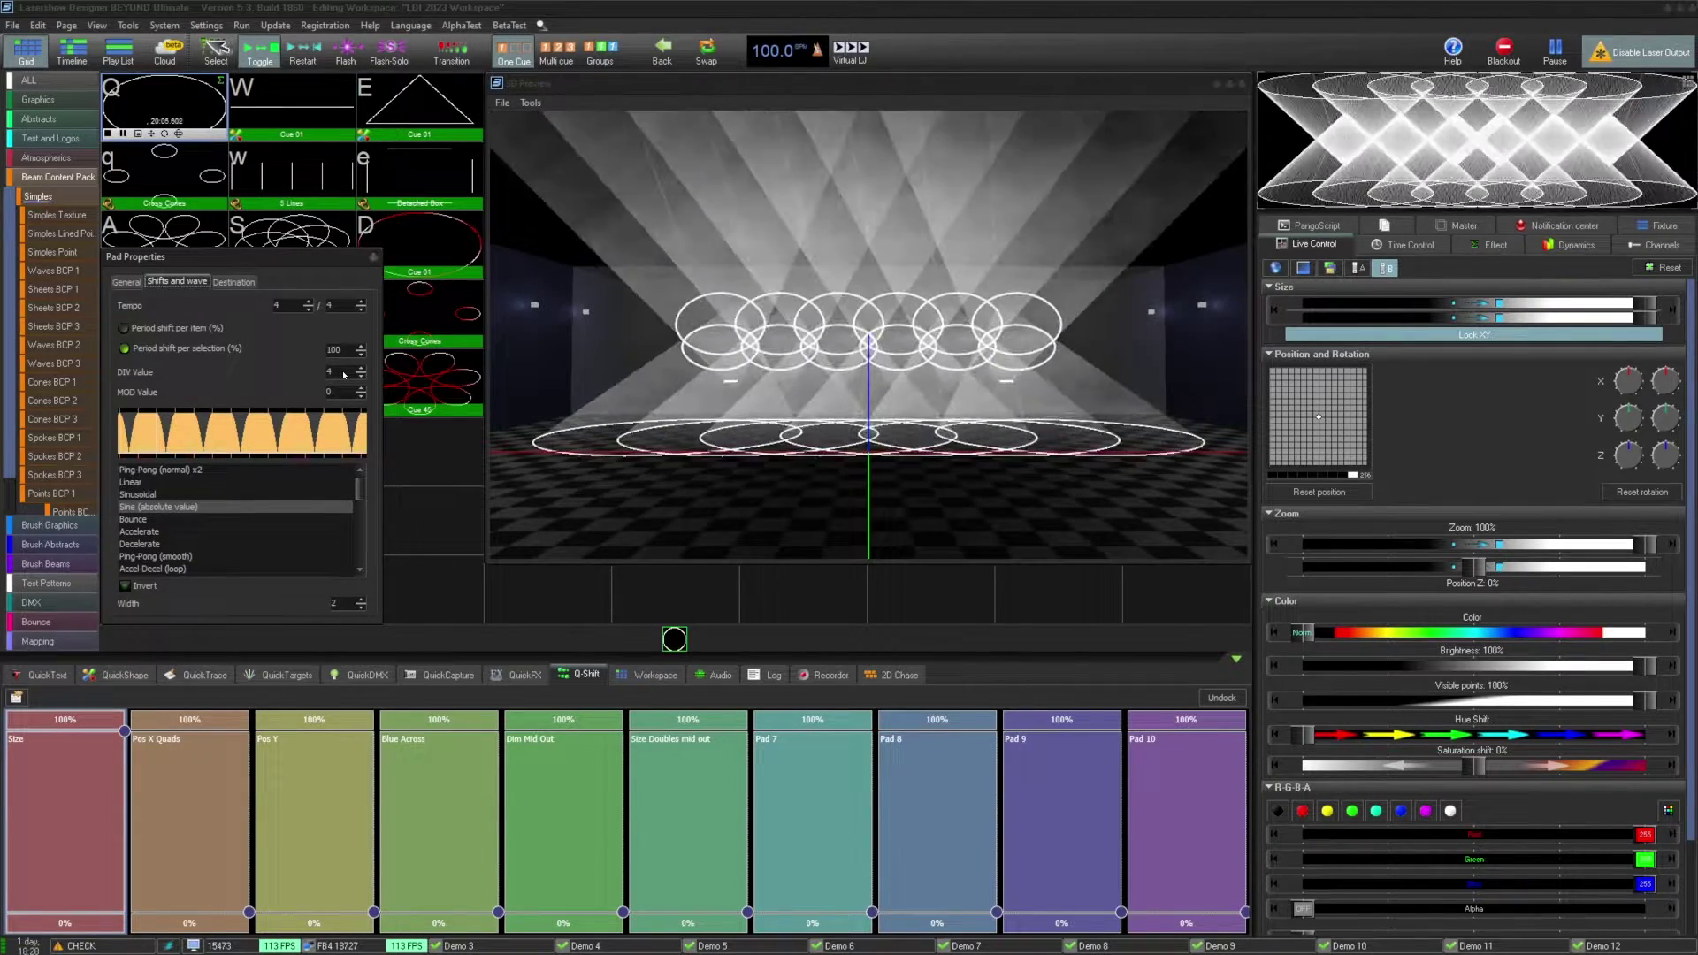
Step: Set the Size pad's period shift per selection to 200% and its DIV value to 3
left_click(350, 352)
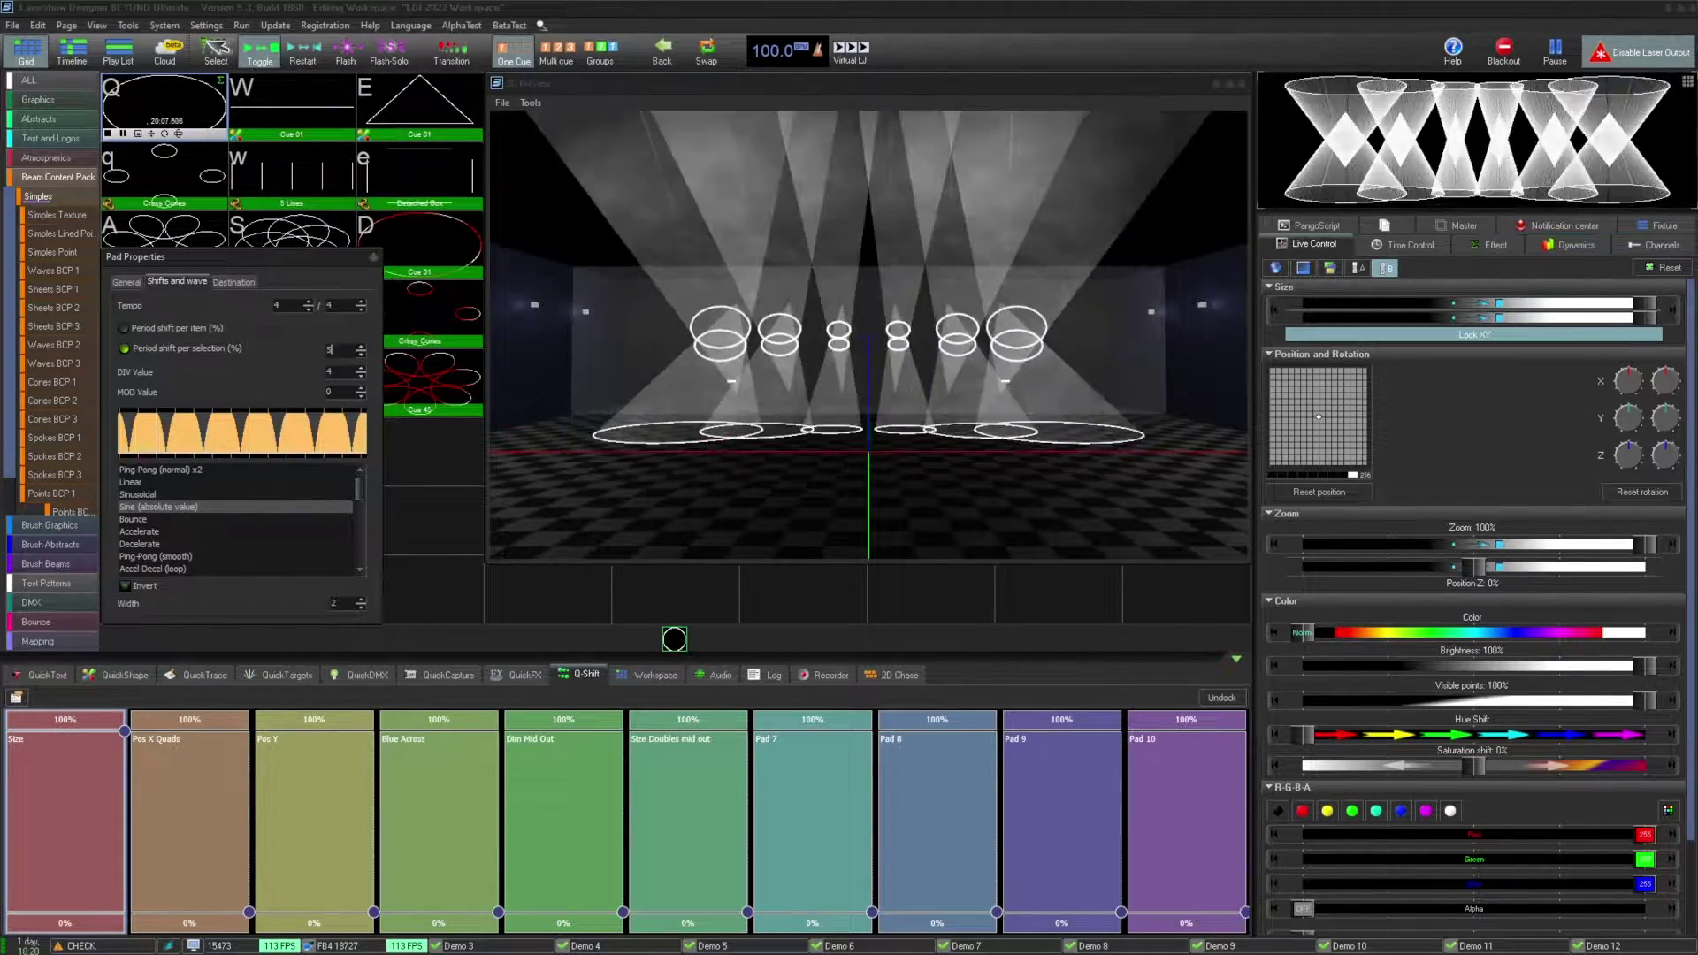
key("Return")
left_click(350, 356)
type("2")
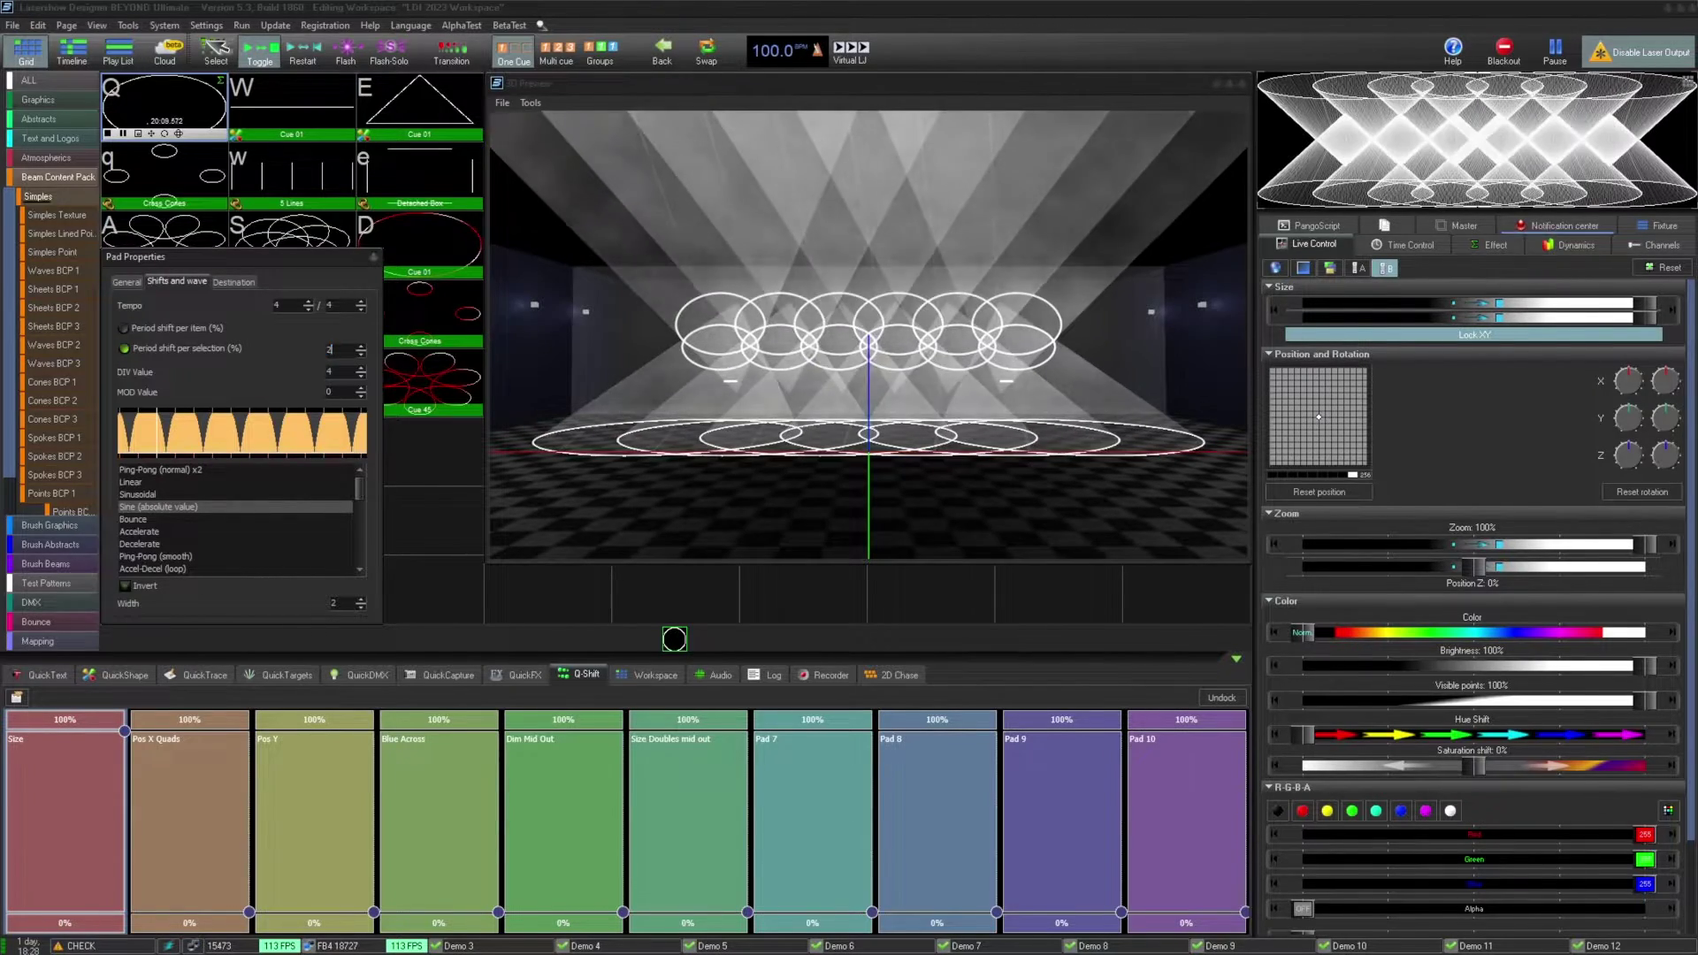
type("00")
key("Return")
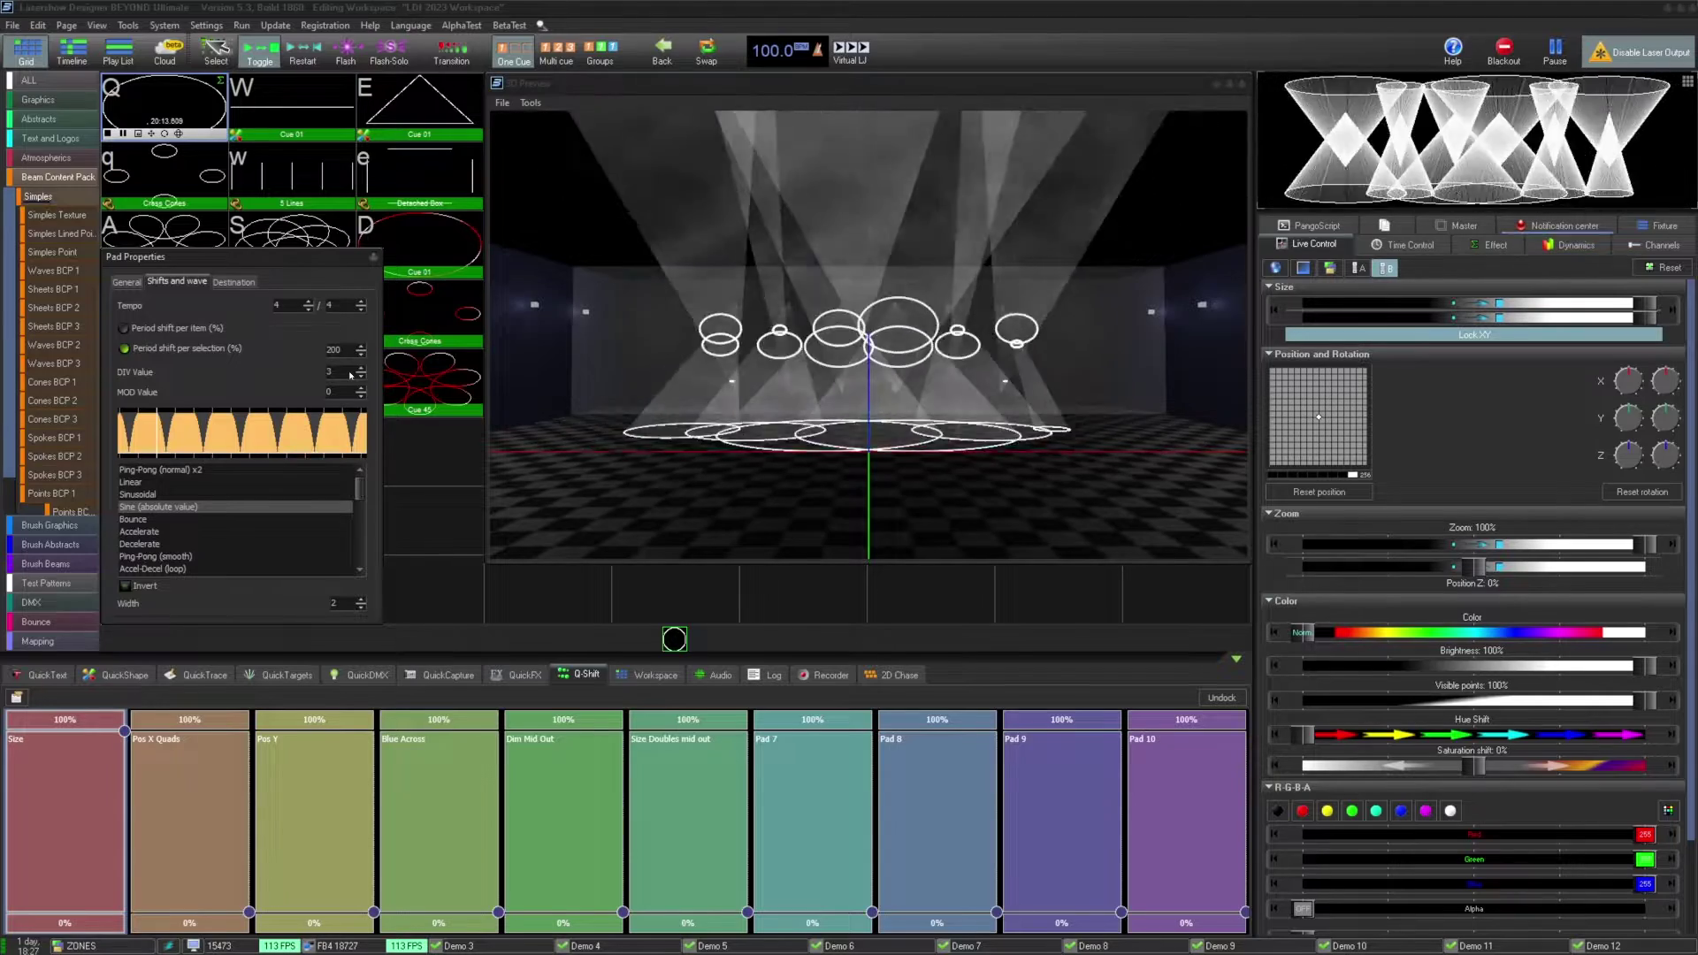
Step: Show the pad destination settings while raising the Pos X Quads and Pos Y pads to 100%
left_click(234, 281)
left_click(213, 721)
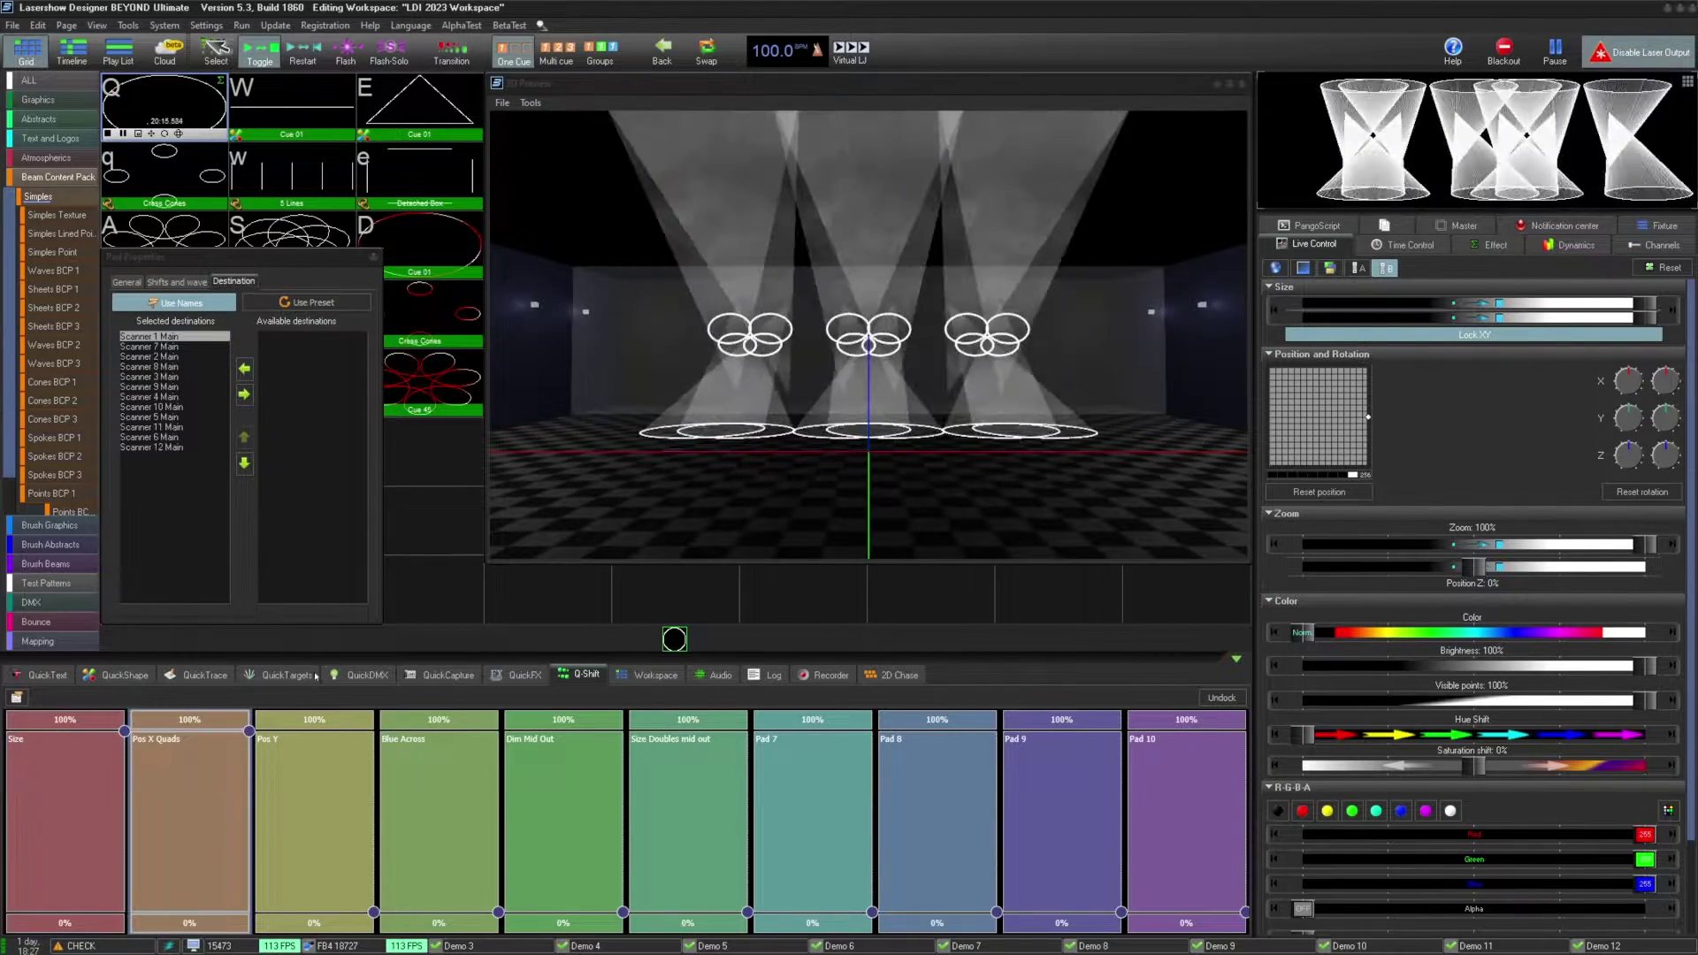
left_click(341, 725)
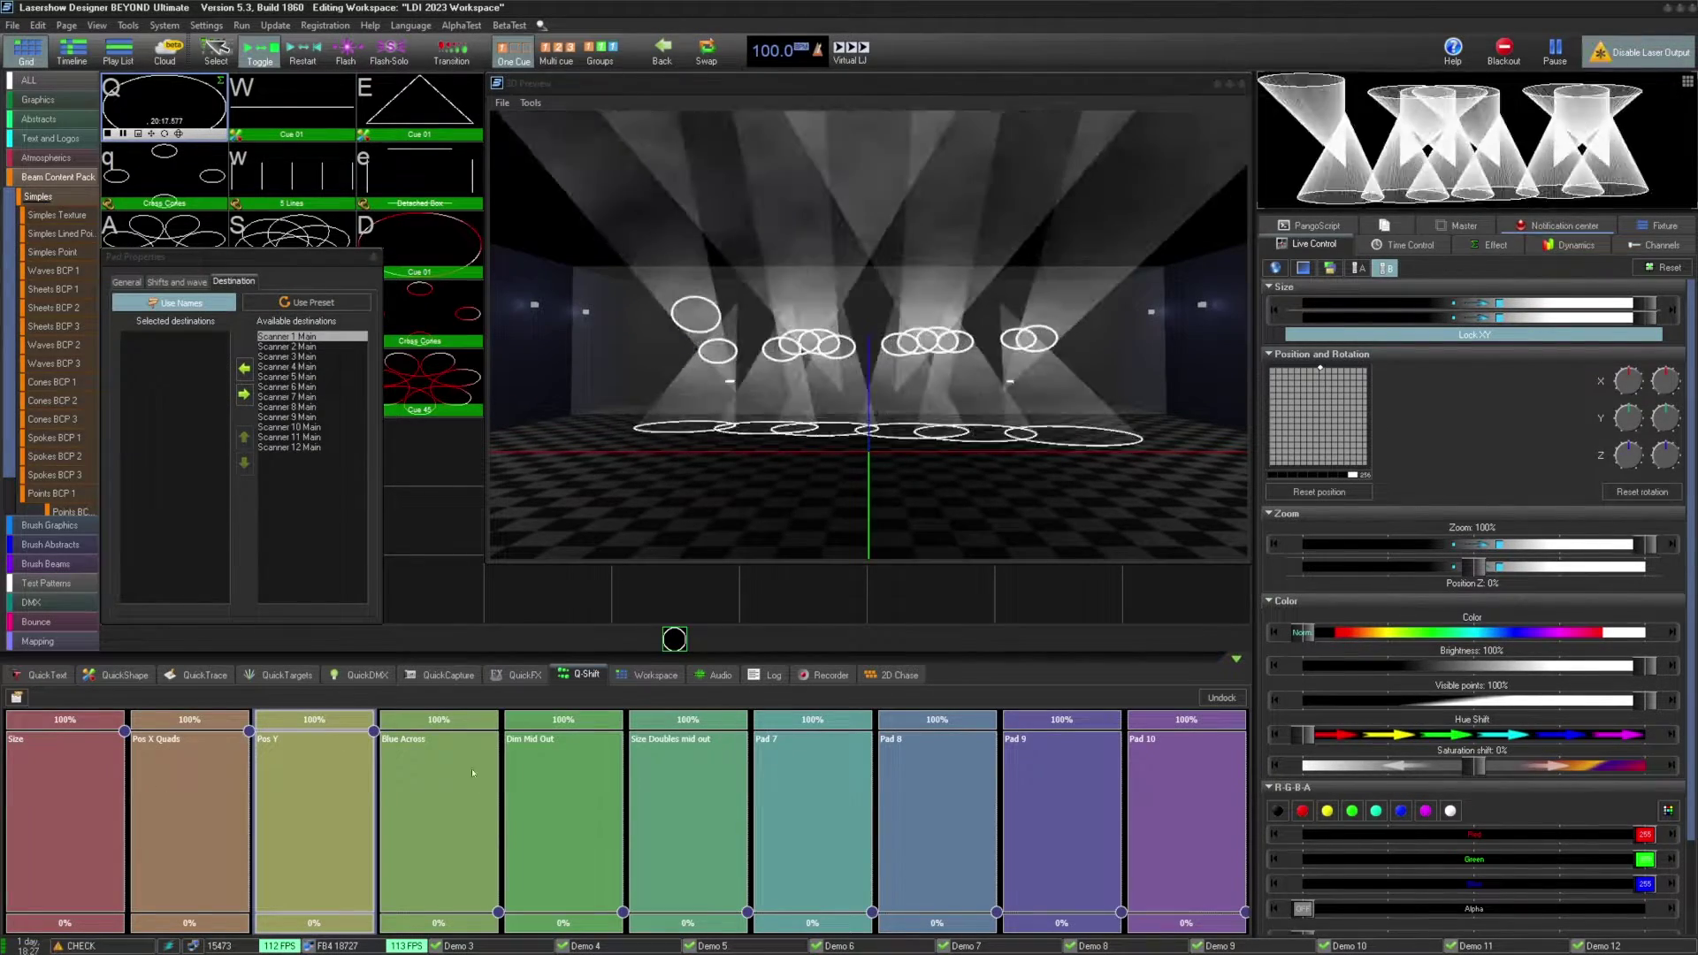
Step: Lower the Size, Pos X Quads and Pos Y pads to 0%, and try Blue Across, Dim Mid Out and Size Doubles mid out
left_click(213, 920)
left_click_drag(113, 823, 125, 918)
left_click(395, 719)
left_click(341, 920)
left_click(462, 828)
left_click(584, 767)
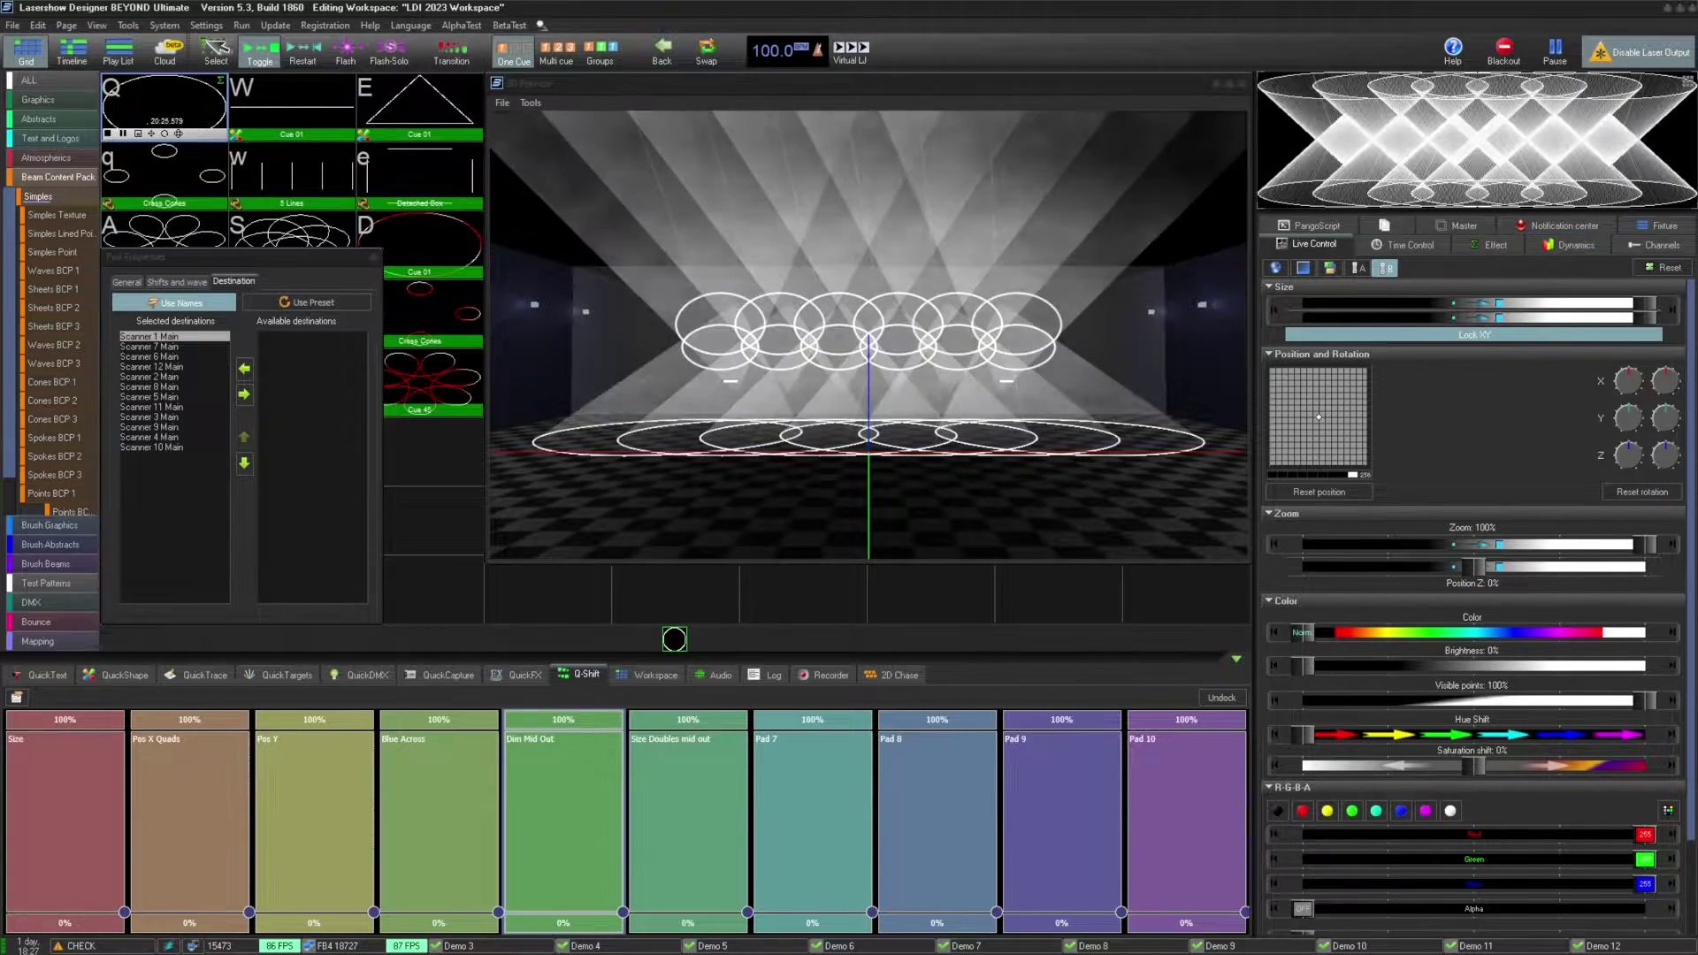
left_click(736, 754)
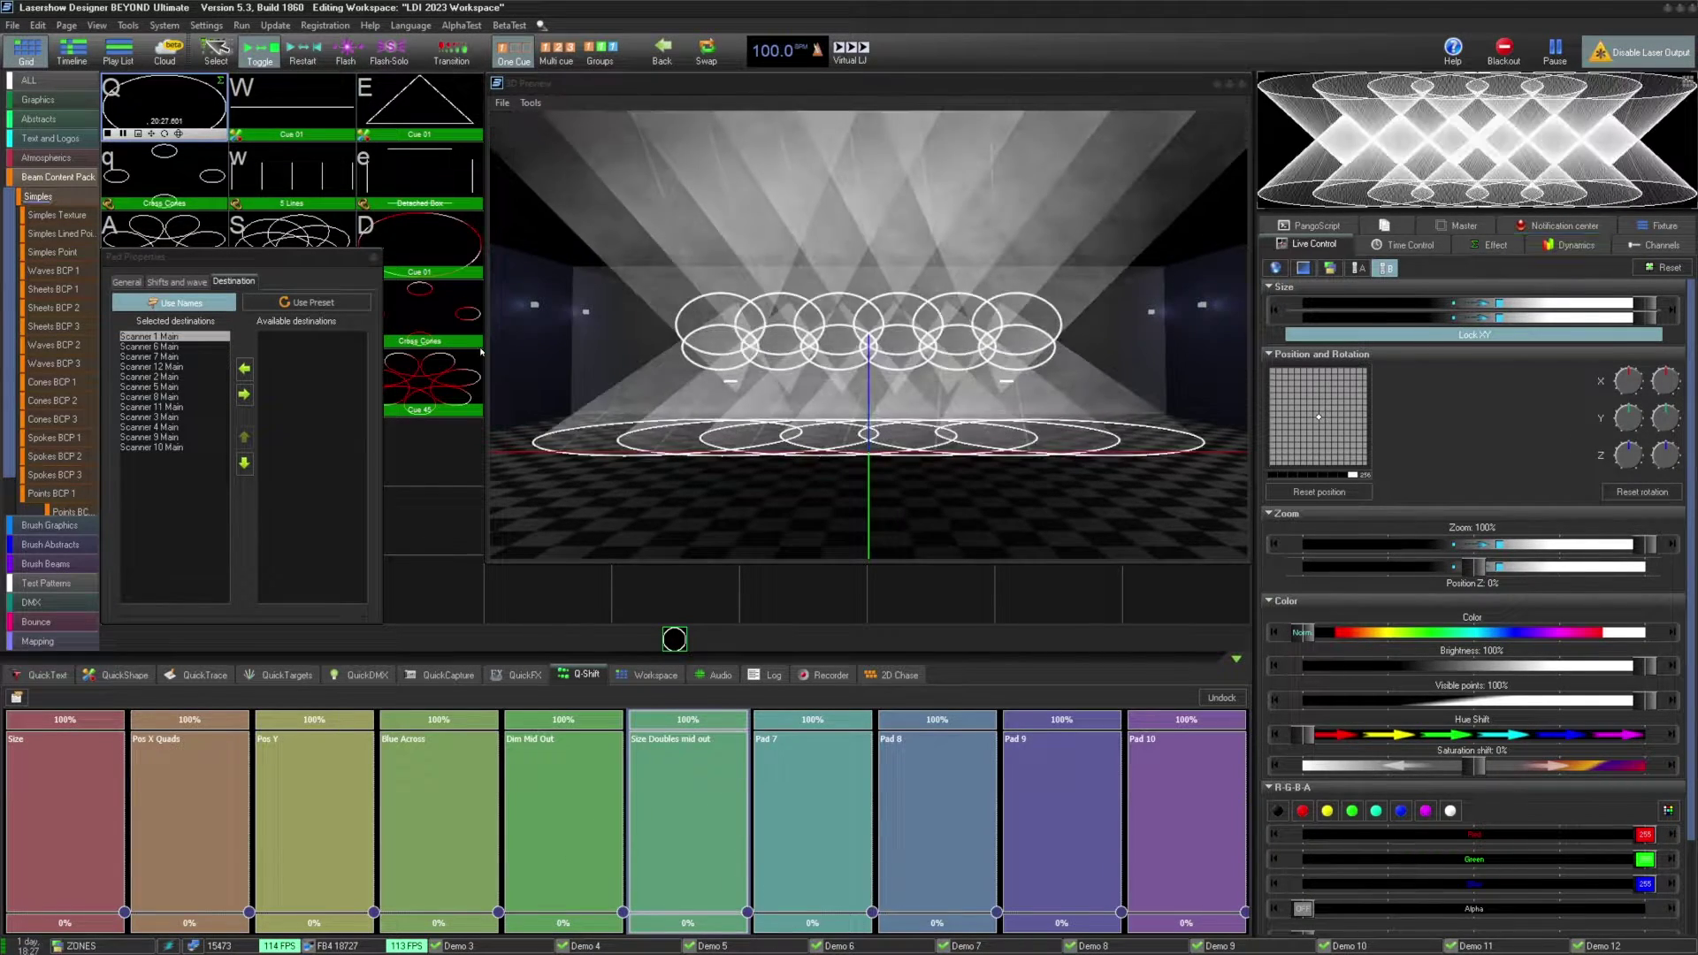
Step: Open the Object Tree and expand the QShift object's array to its first item
left_click(164, 26)
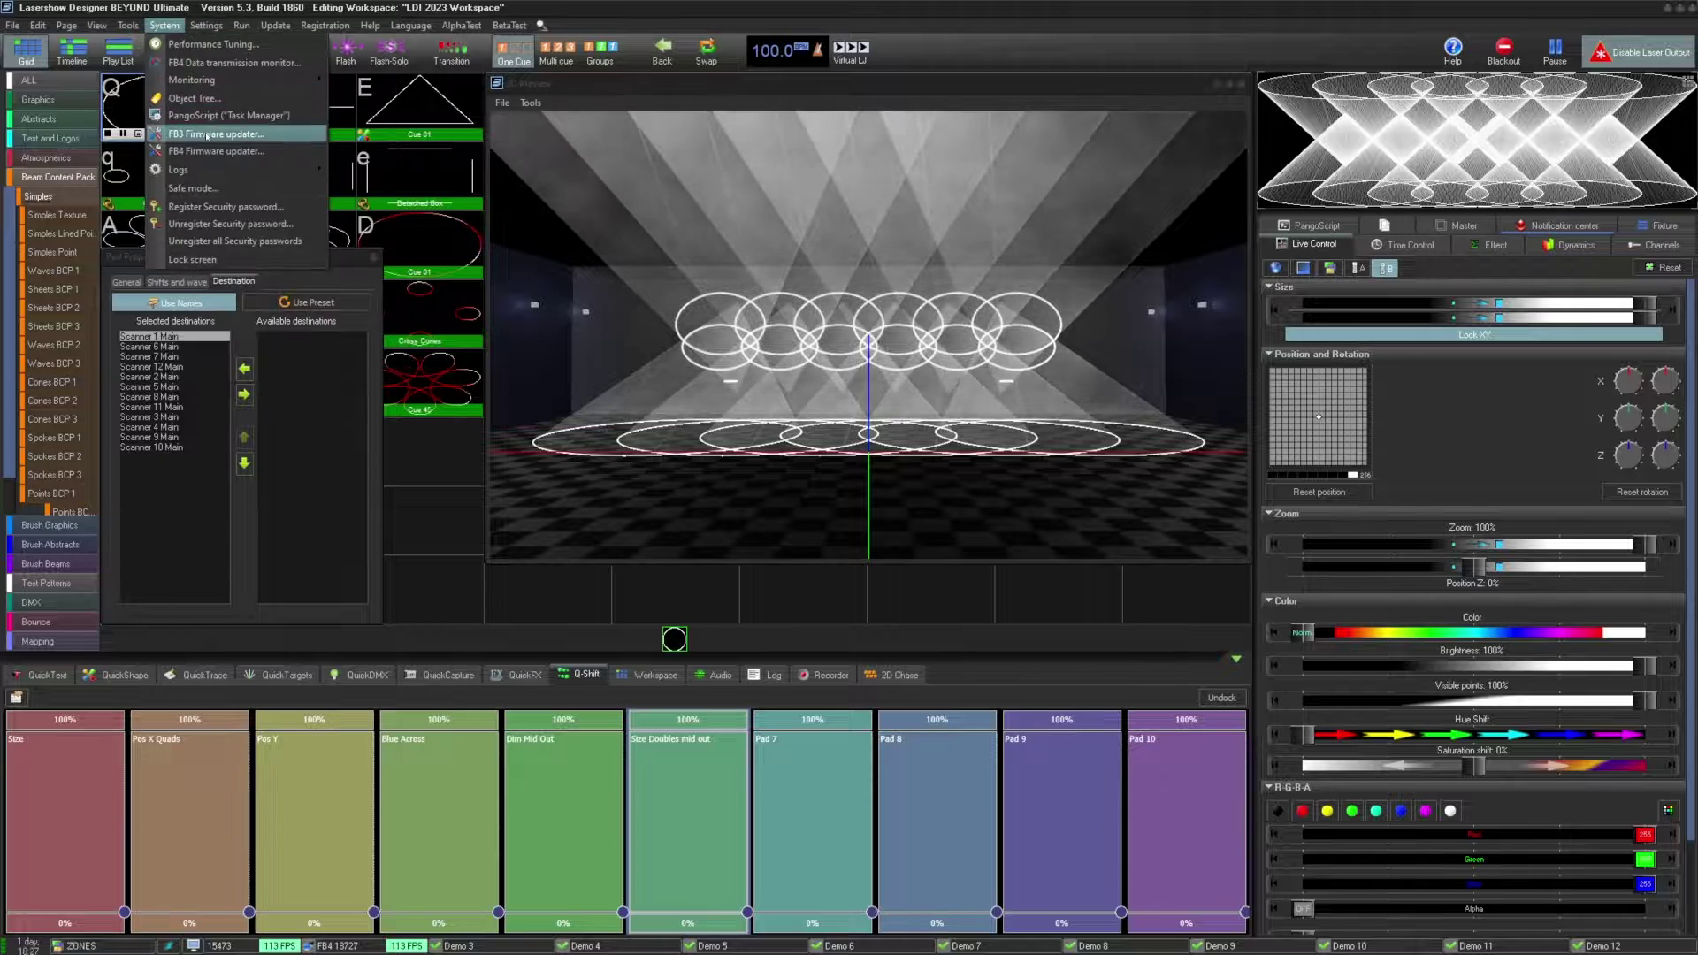
left_click(194, 98)
scroll(674, 566, "down", 6)
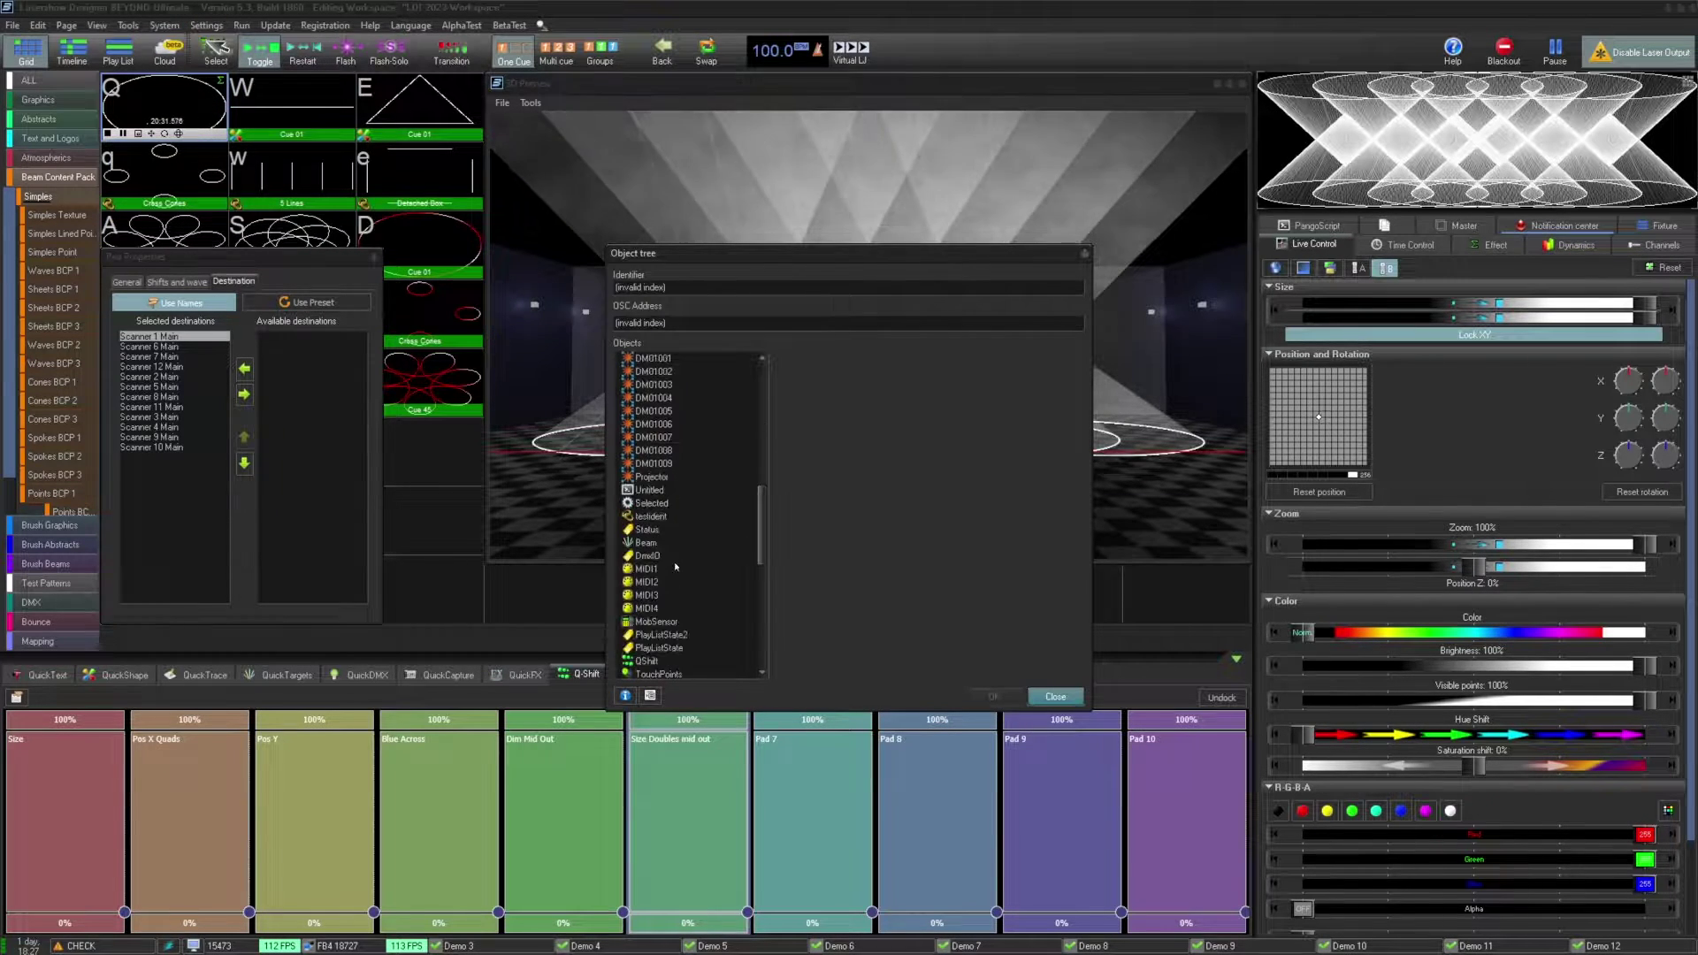
left_click(656, 658)
scroll(692, 569, "down", 4)
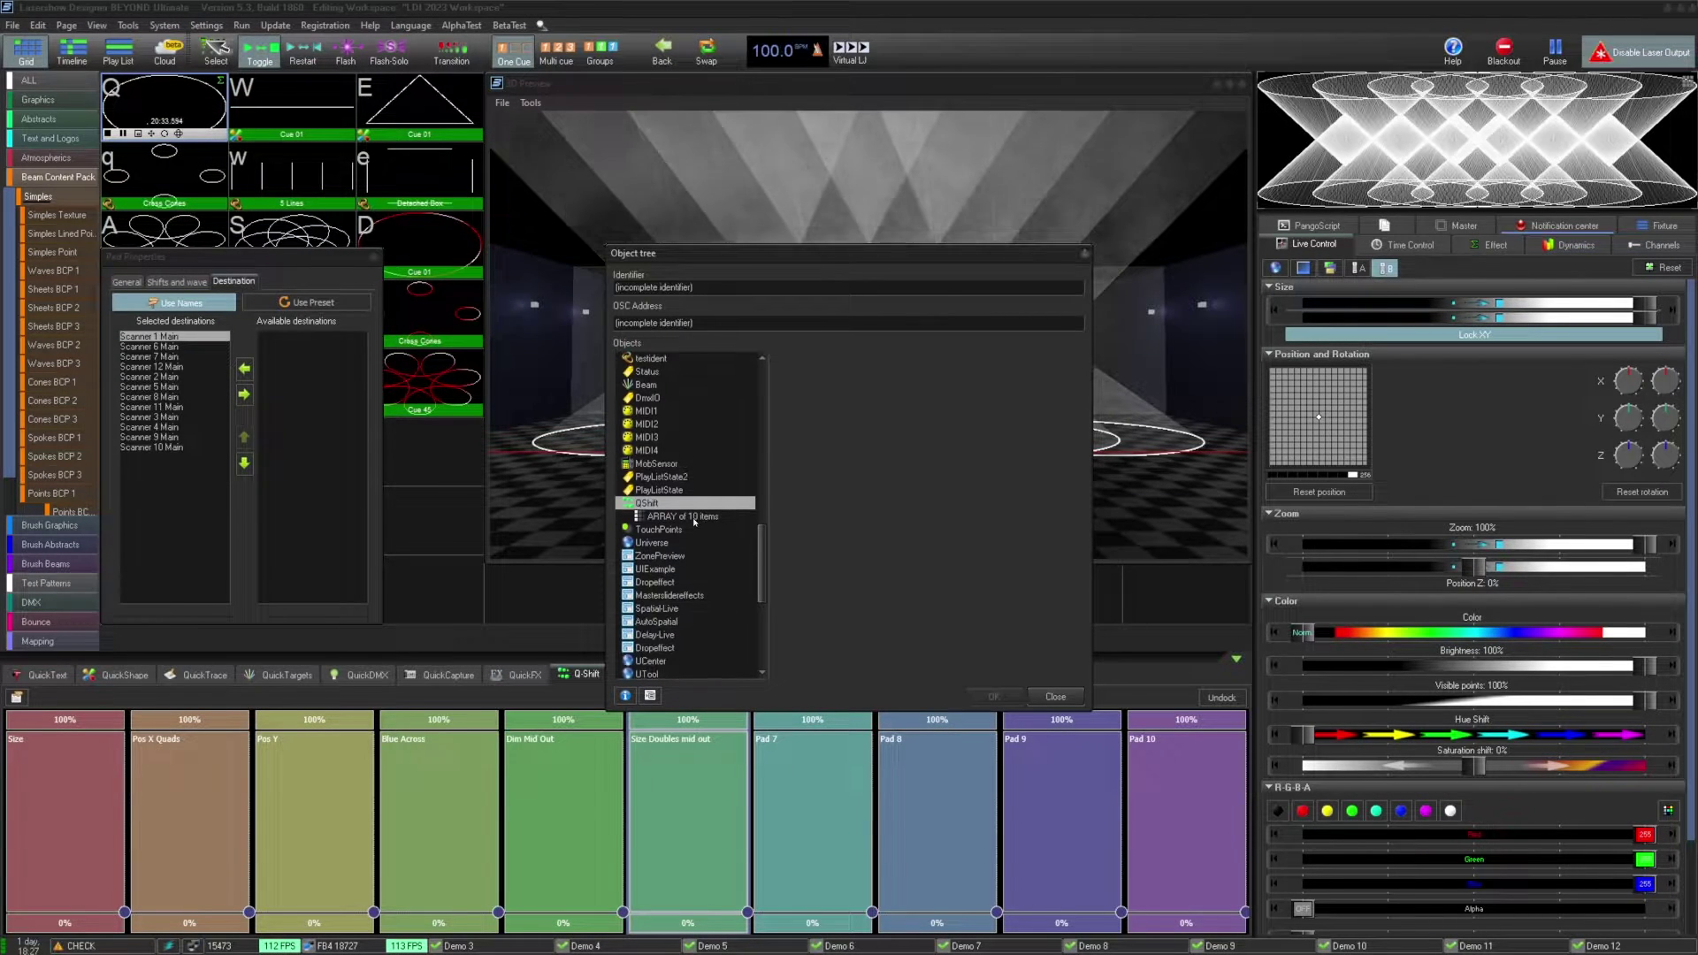
left_click(694, 521)
left_click(861, 500)
scroll(693, 566, "down", 3)
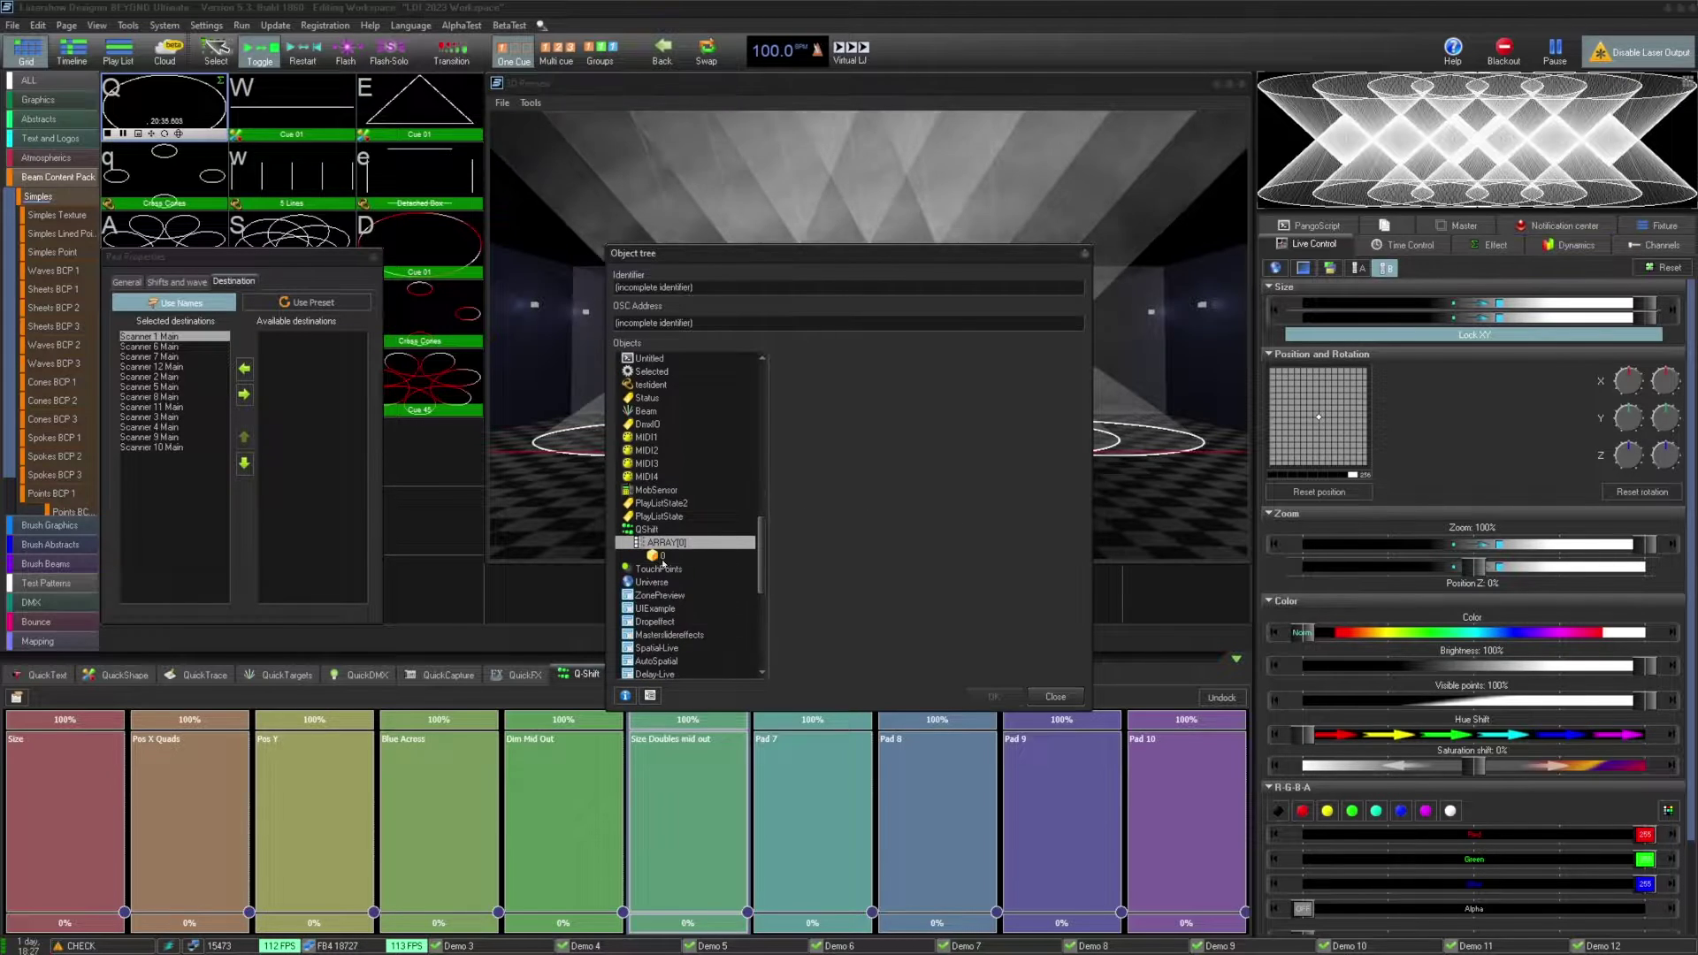
Step: Examine the identifiers and OSC addresses of QShift item 0's properties, from Action to PhaseDir and Width
double_click(661, 555)
left_click(703, 558)
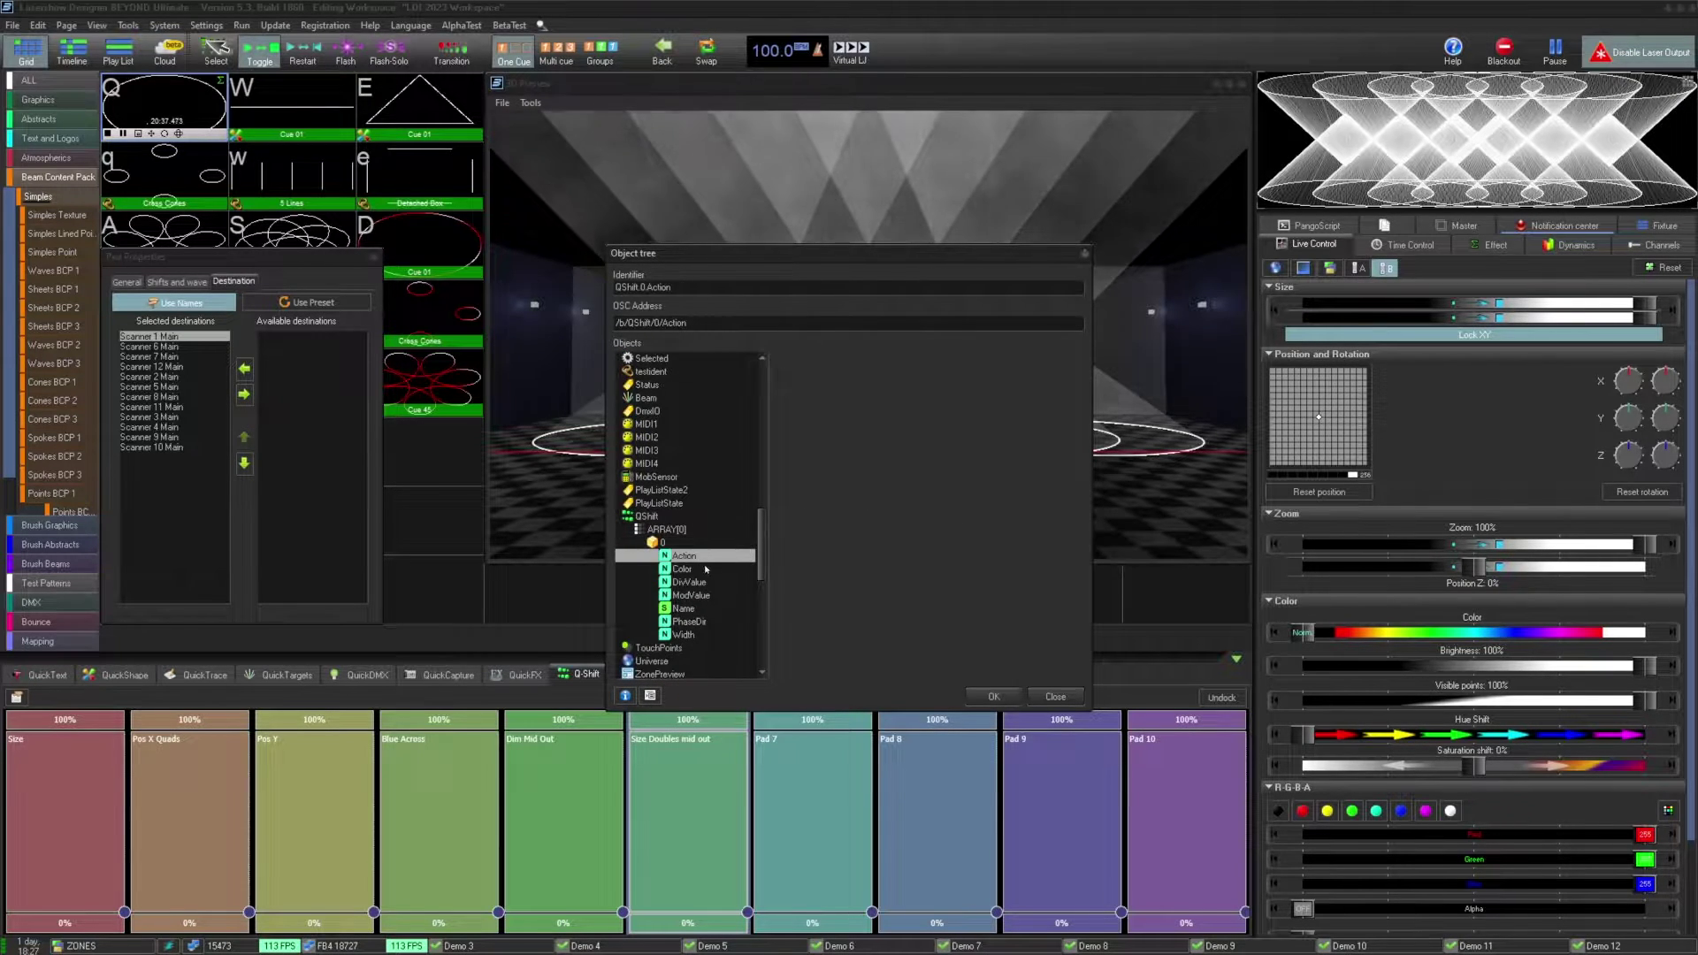
key("Down")
key("Down")
key("Down")
key("Down")
key("Down")
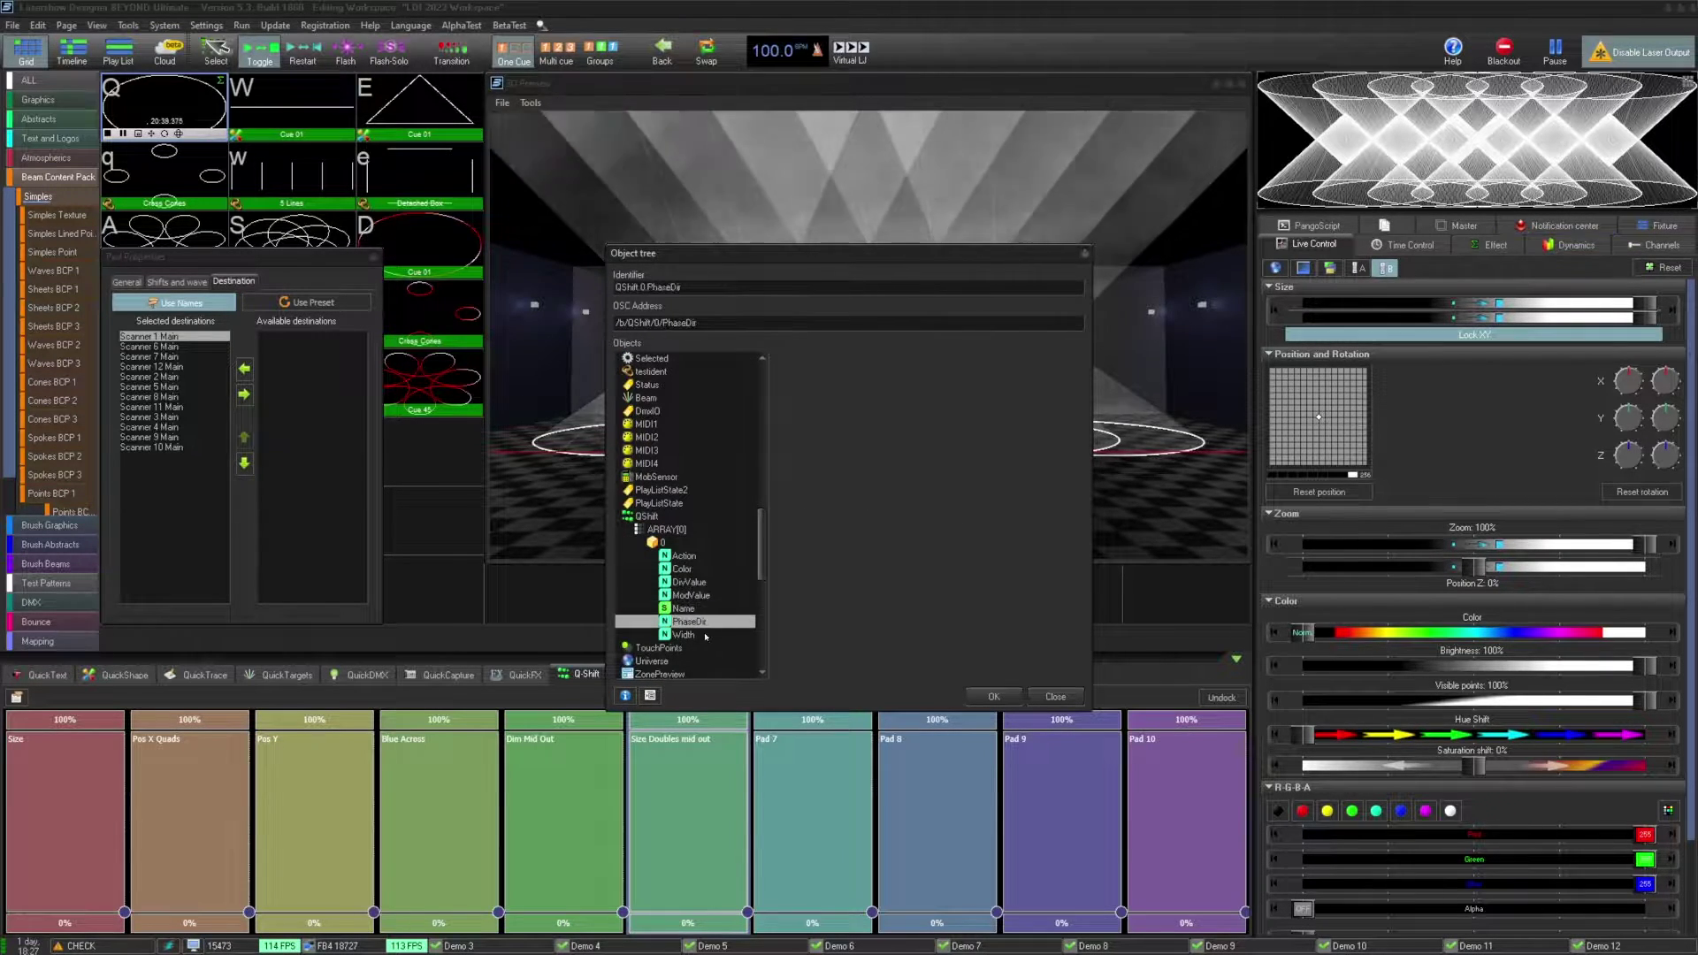
left_click(706, 636)
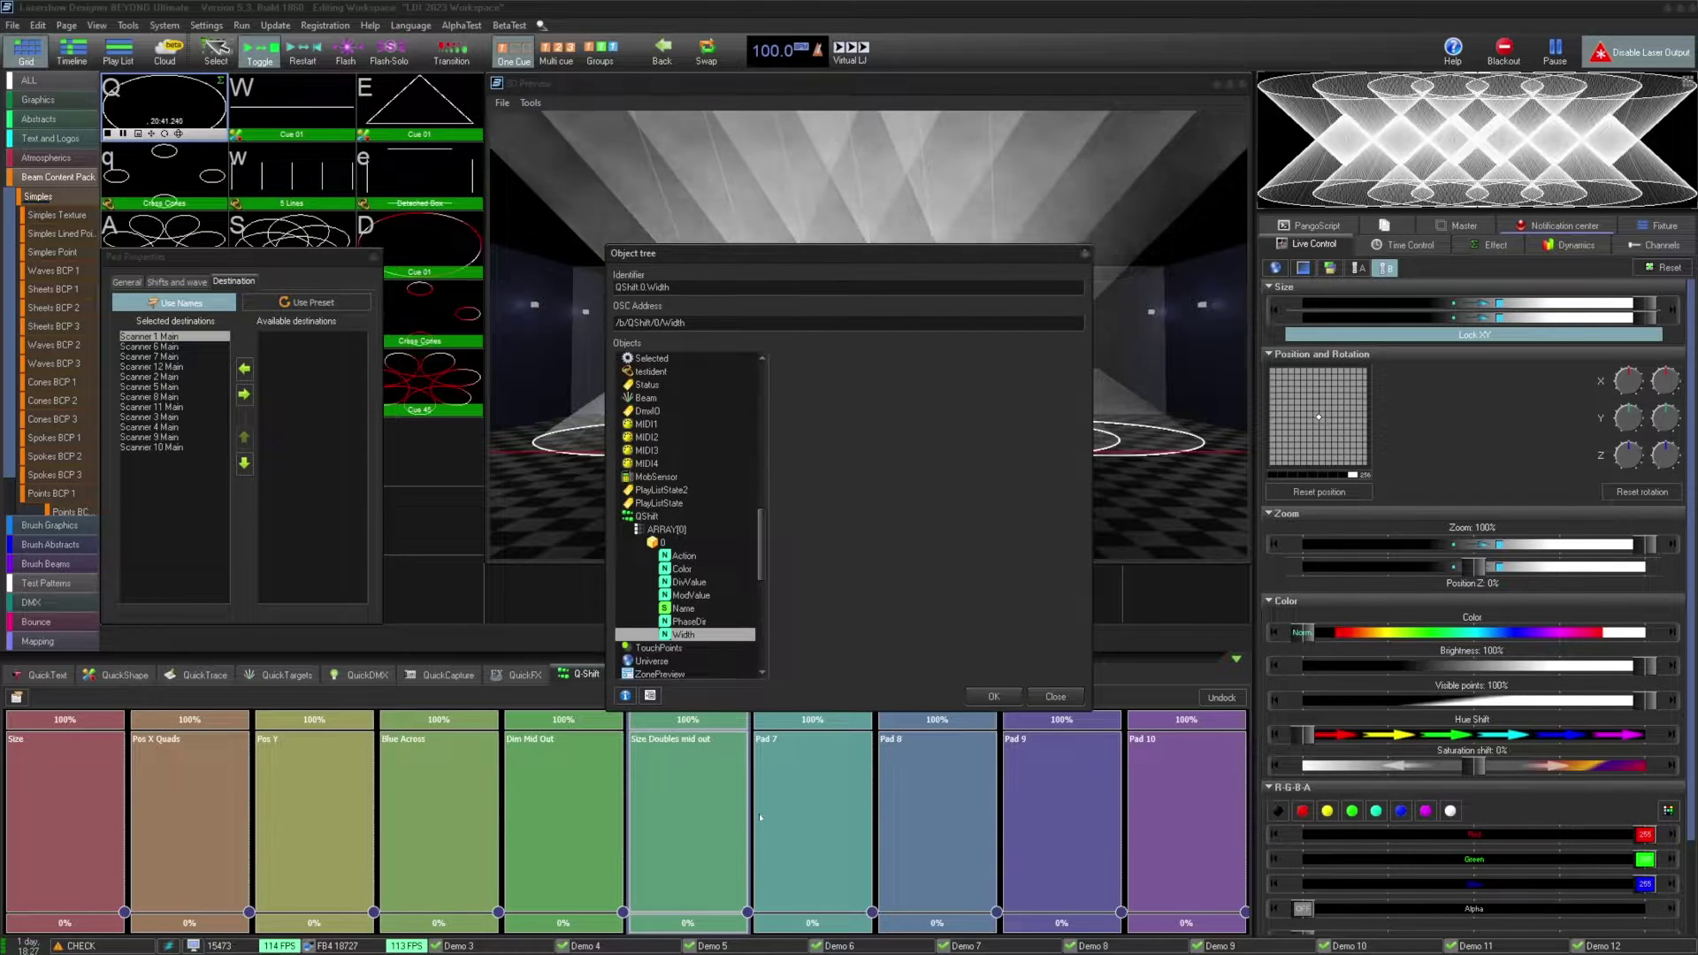
Step: Close the Object Tree and raise the Size and Size Doubles mid out pads to 100%
left_click(997, 693)
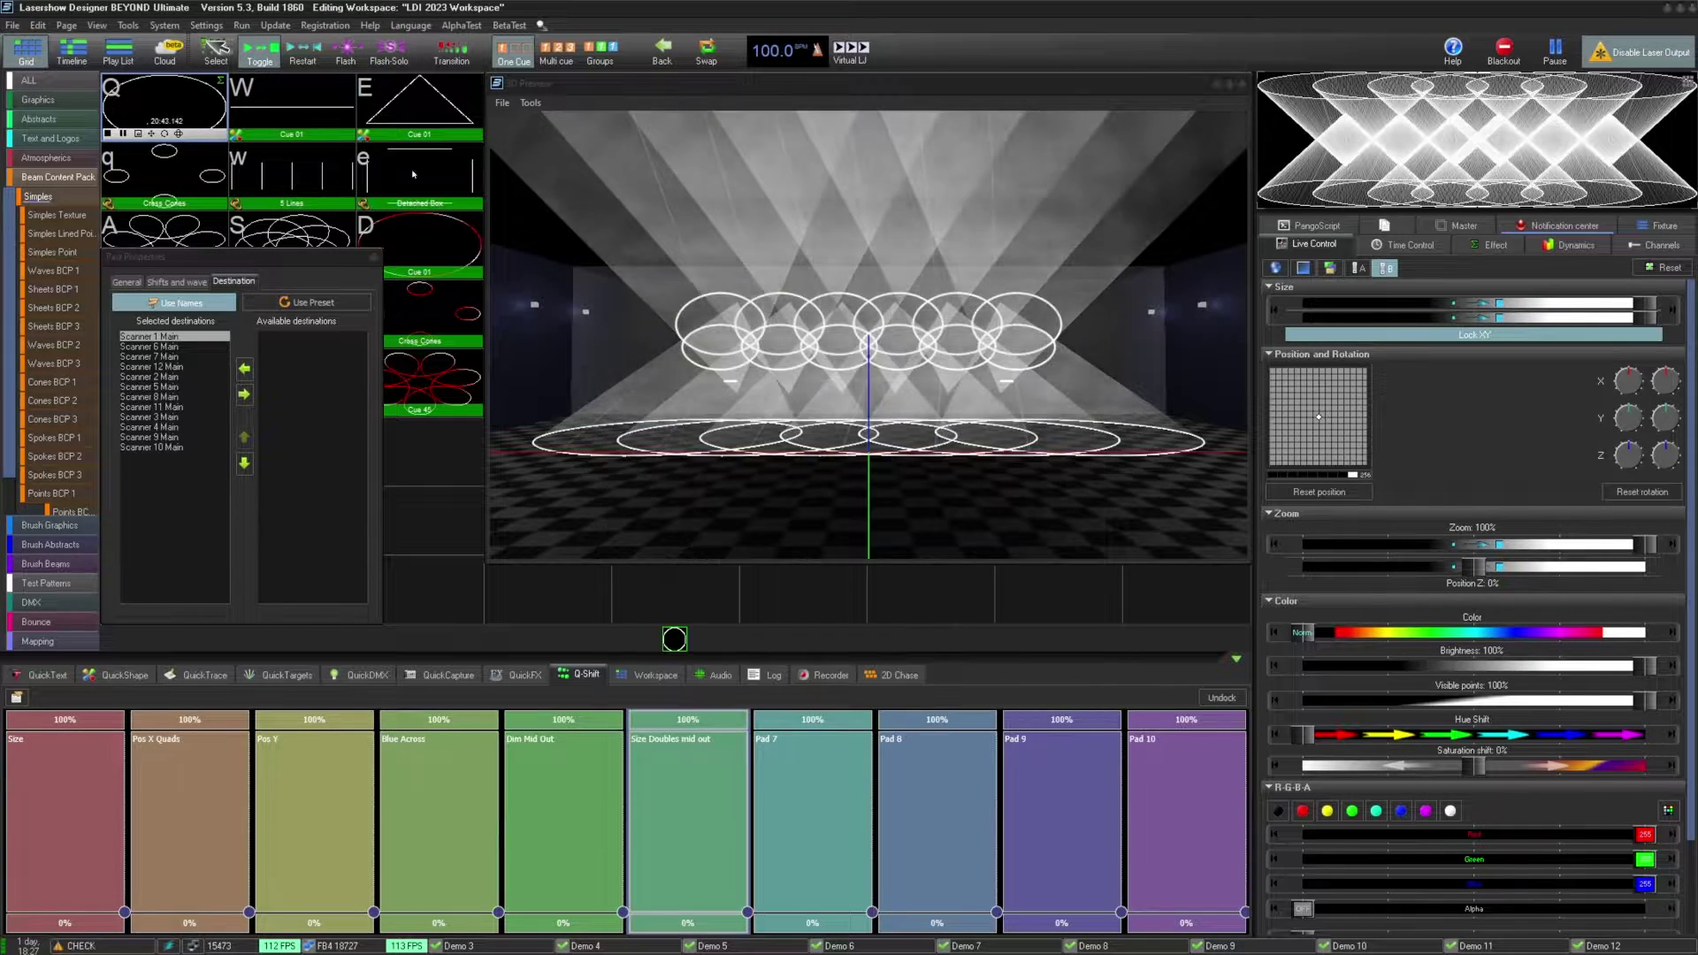
left_click(65, 719)
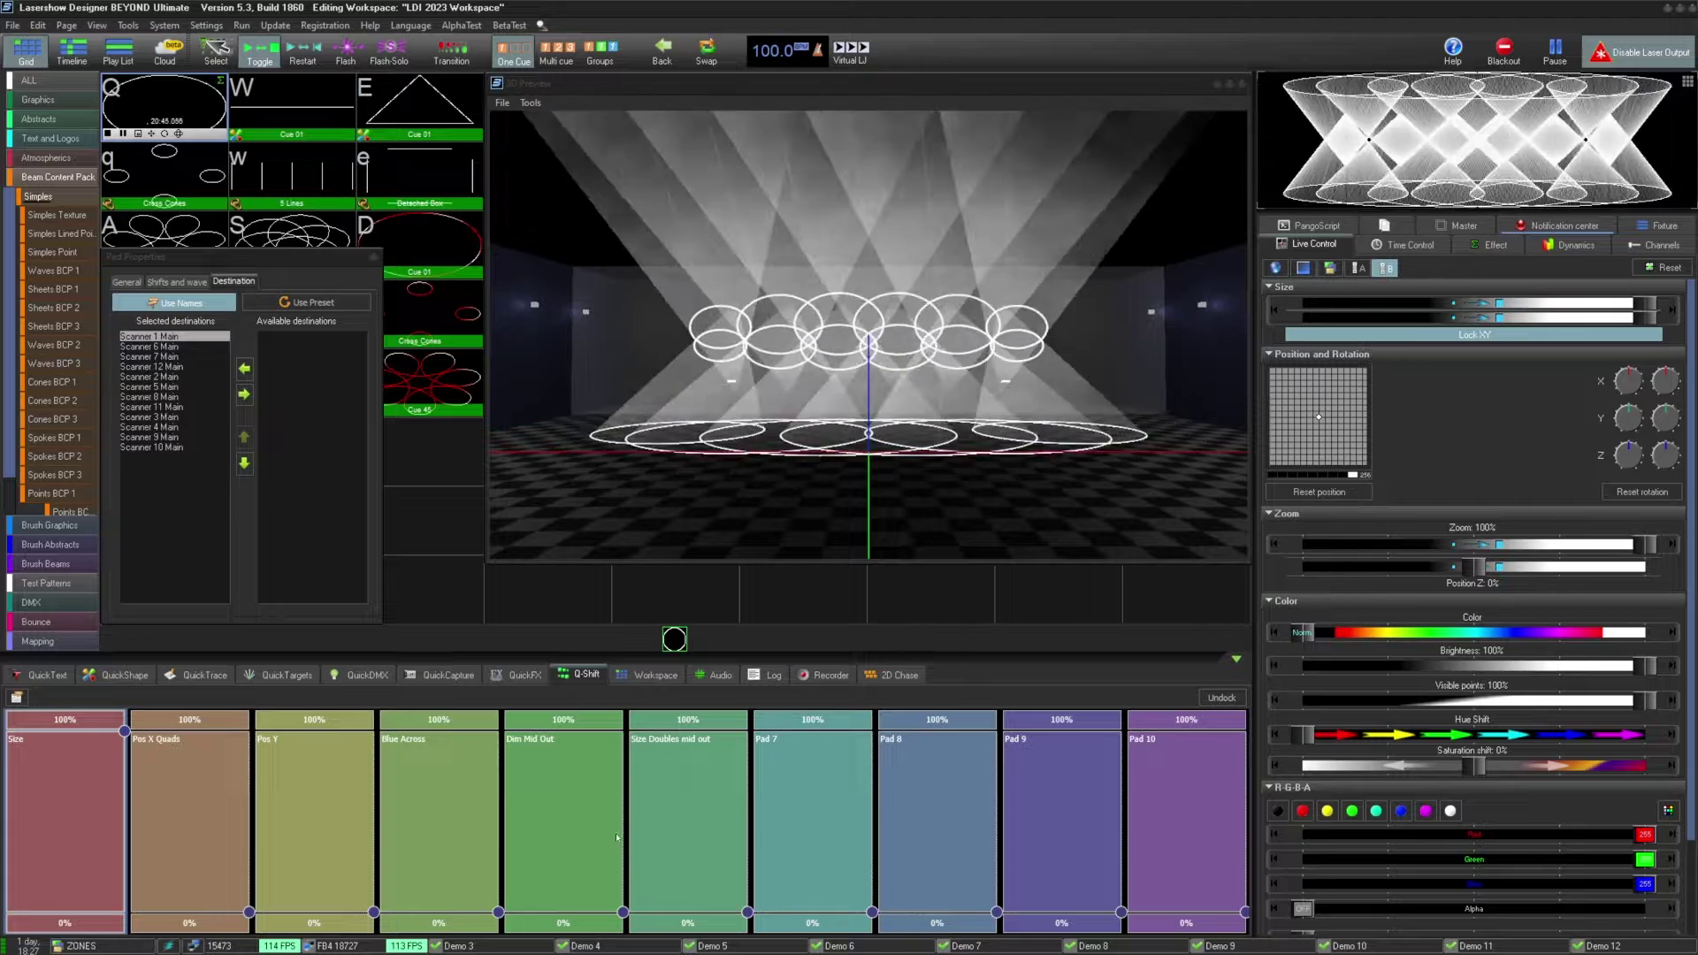
left_click(644, 855)
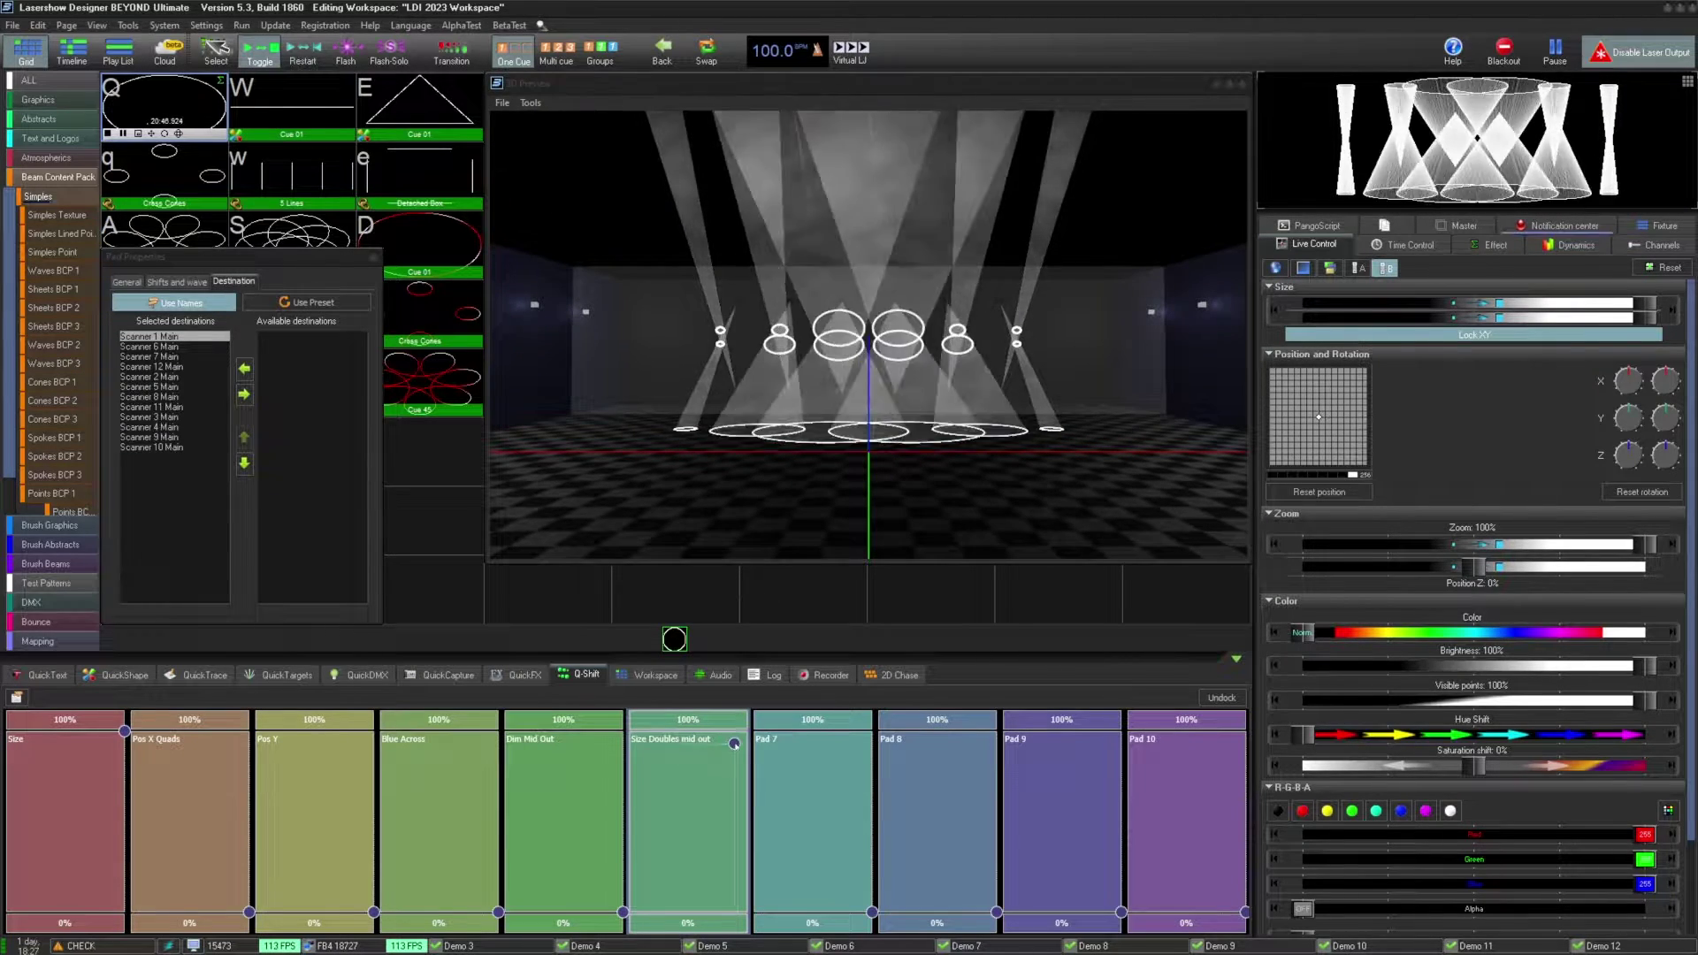
Step: Lower the Size Doubles mid out and Size pads to 0%, keeping Pad 7 at 0%
left_click(831, 913)
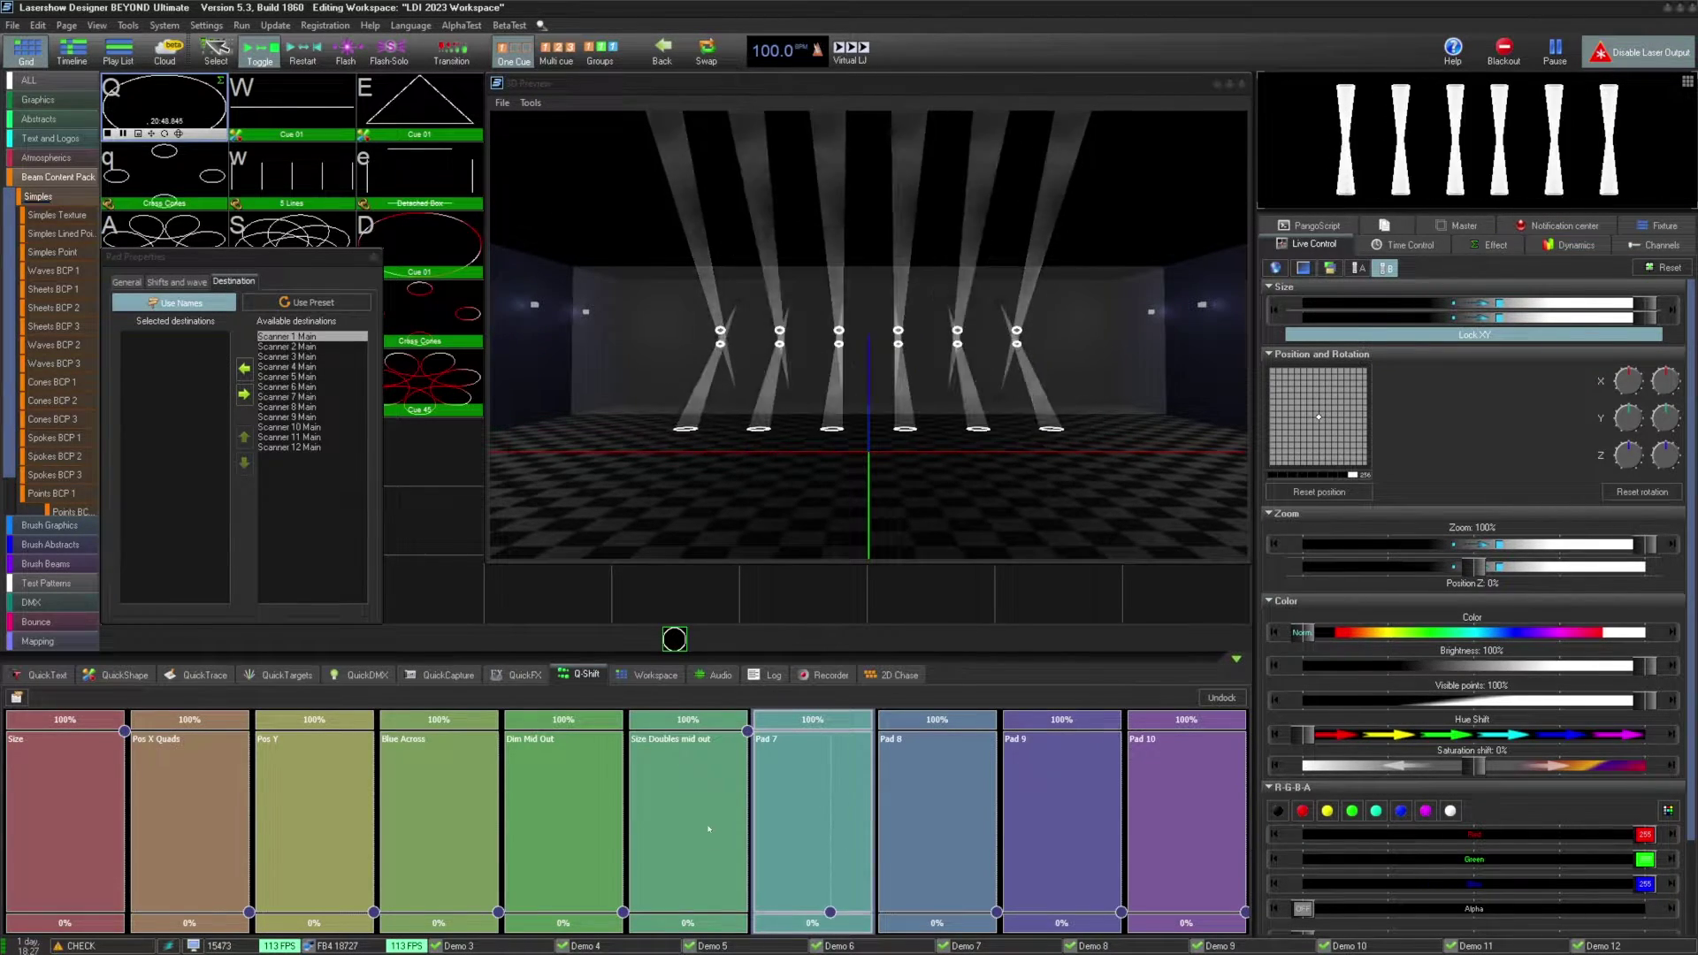
left_click(711, 922)
left_click(829, 920)
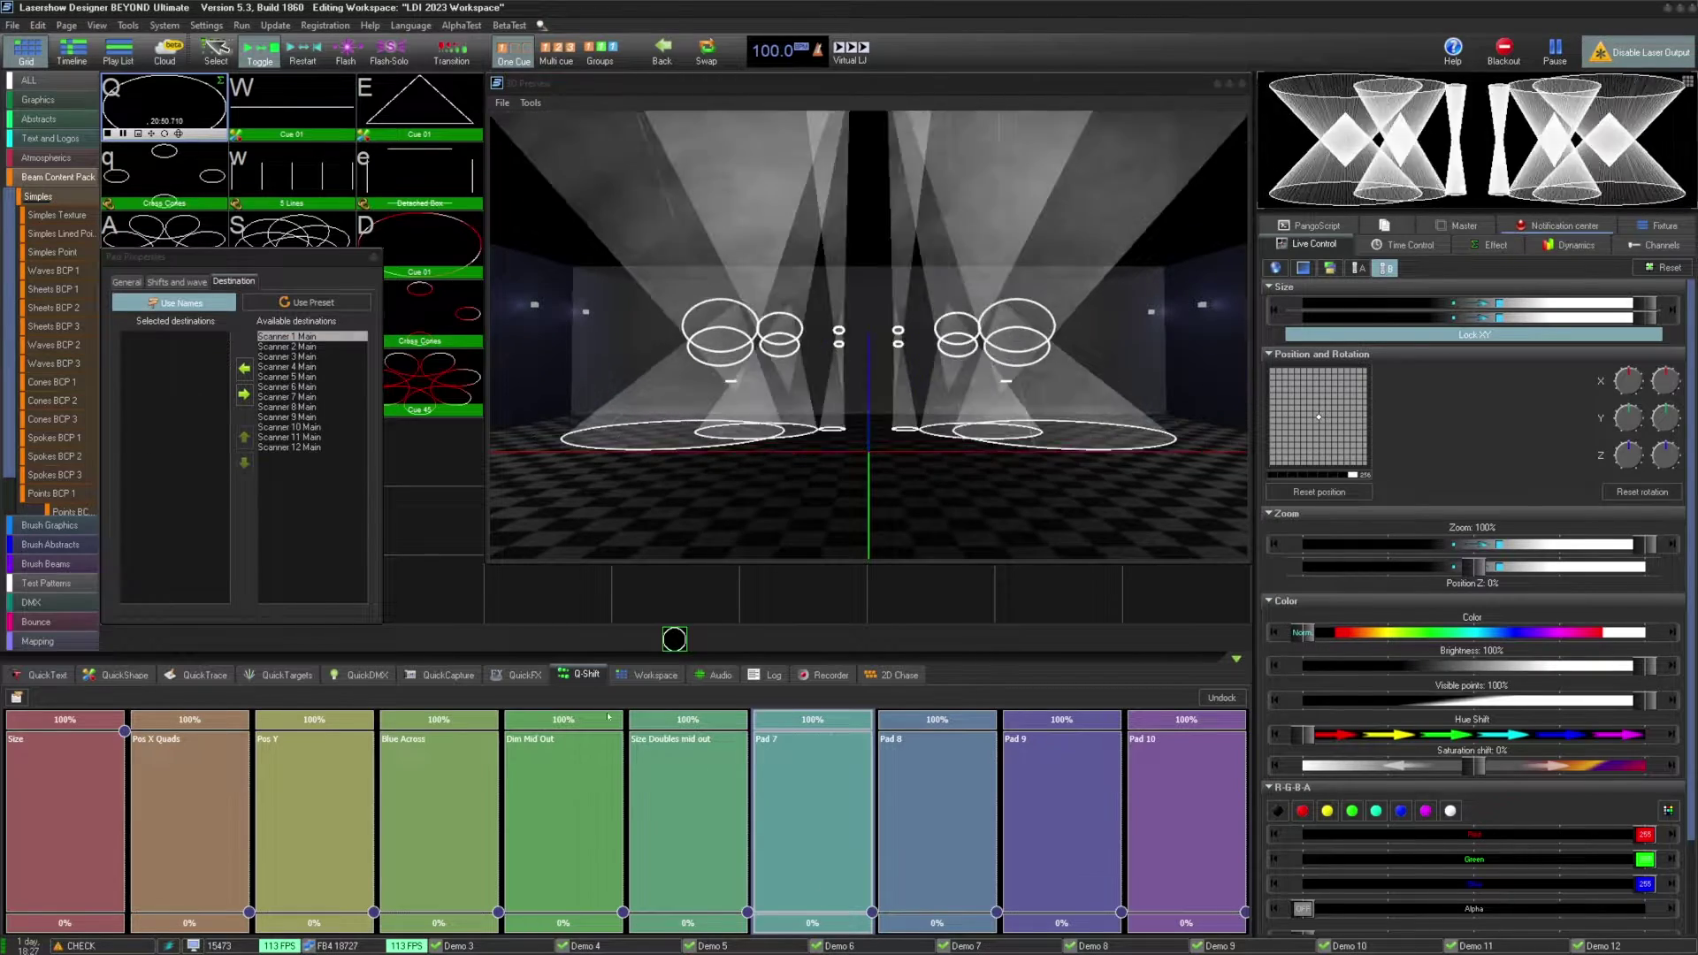
left_click(190, 778)
left_click(76, 750)
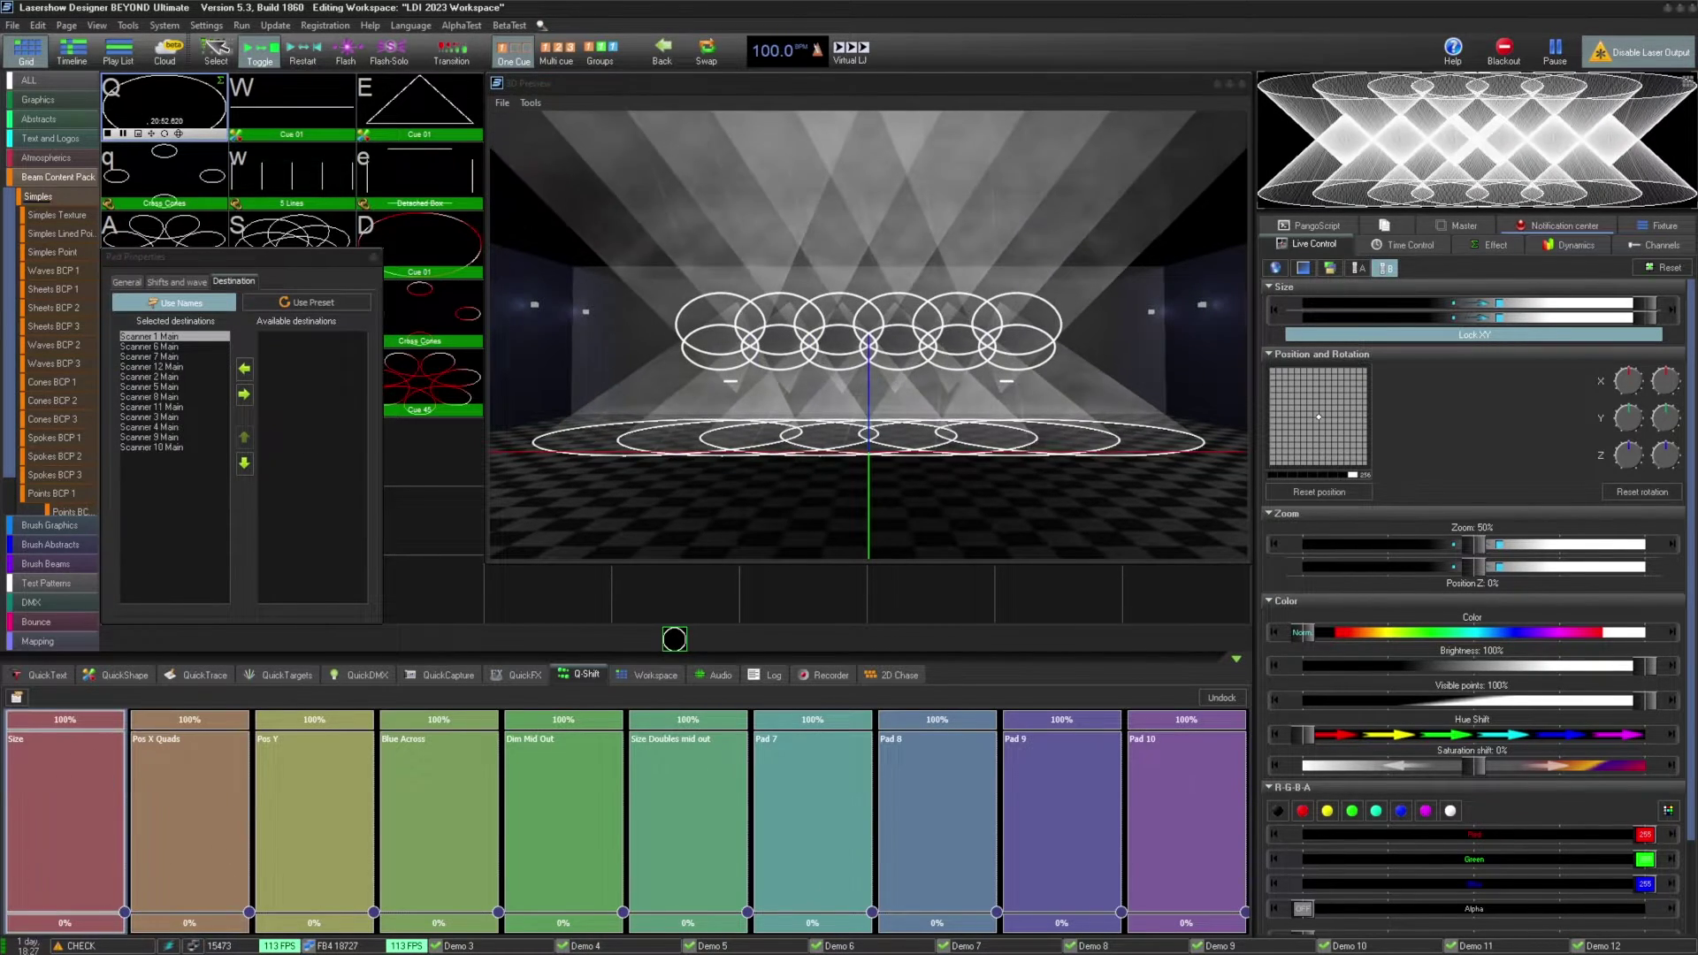